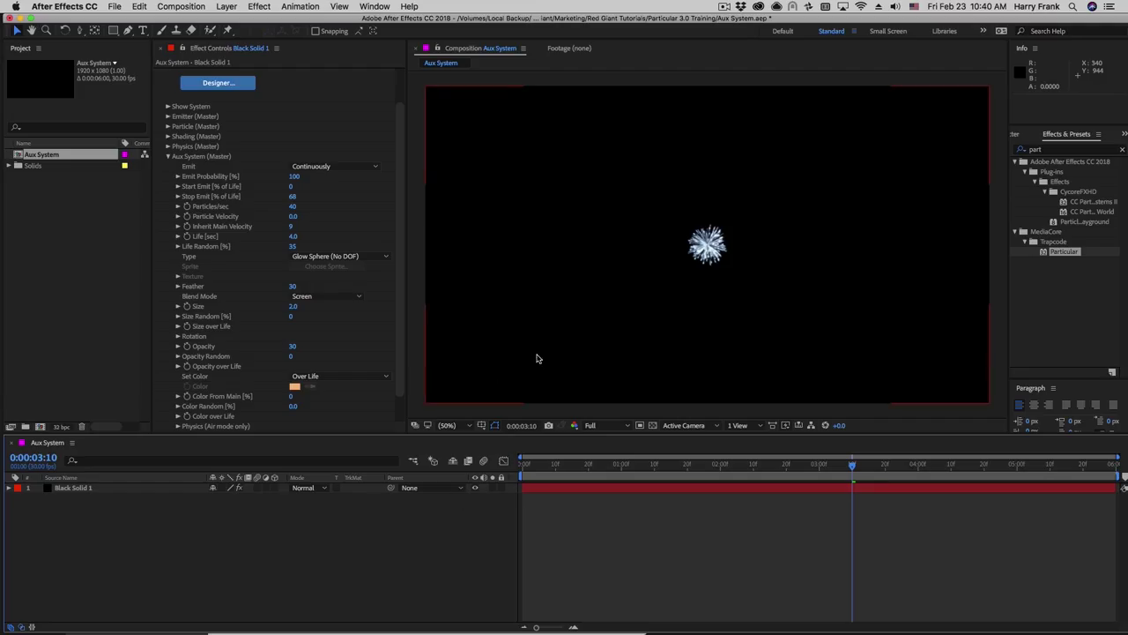
Step: Move the playhead to 0:00:01:24 and open the Designer for the Particular effect on the black solid
click(701, 464)
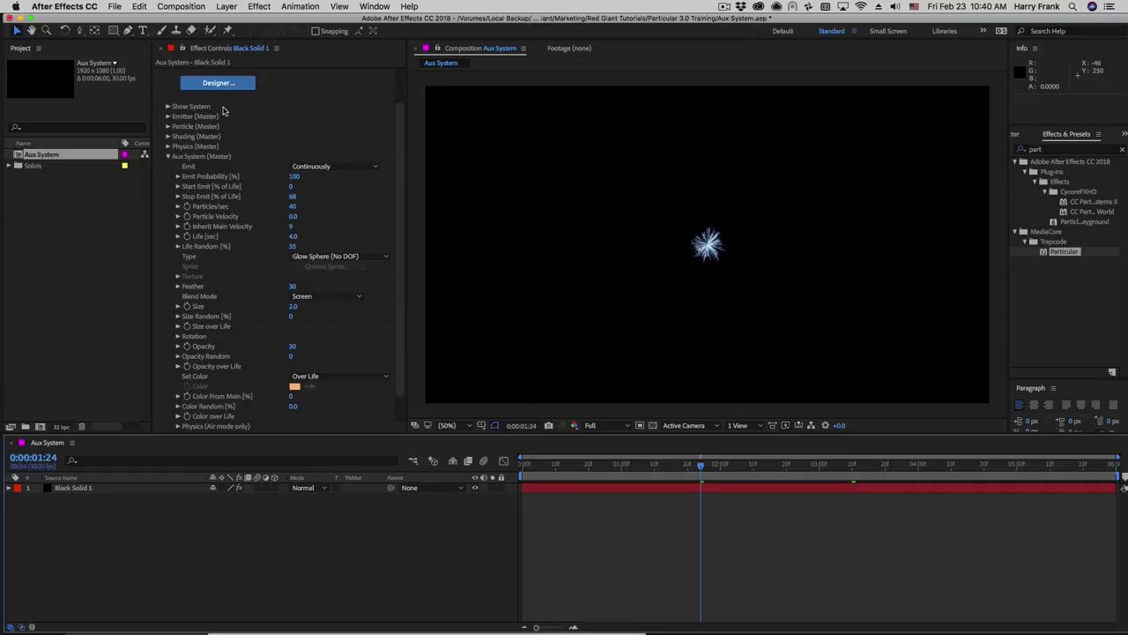
click(212, 164)
scroll(212, 176, up, 2)
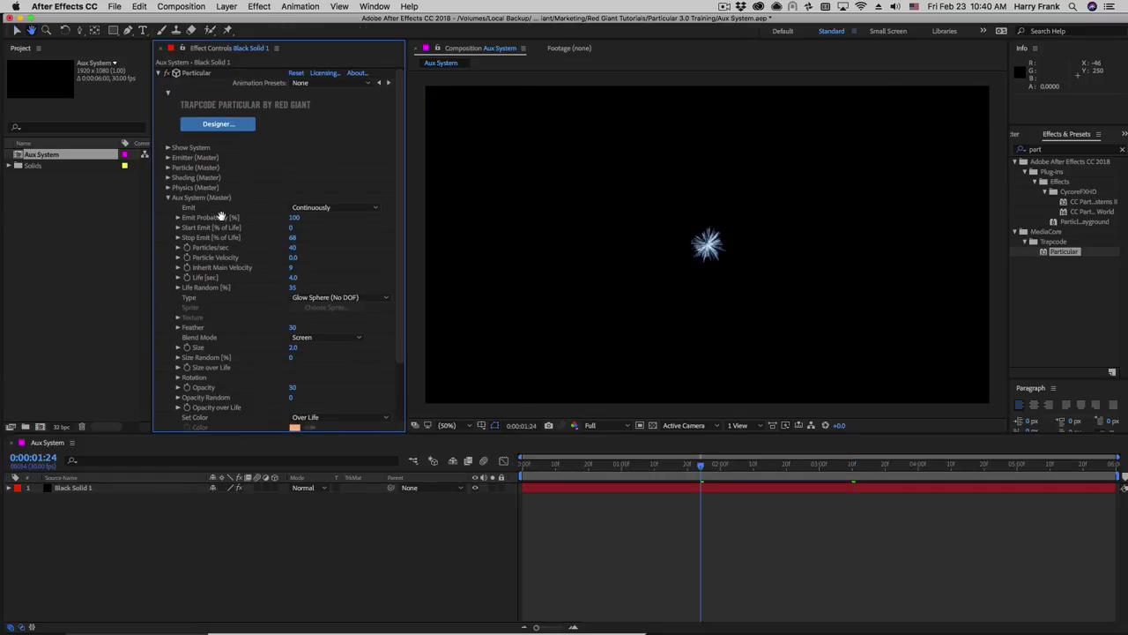
key(v)
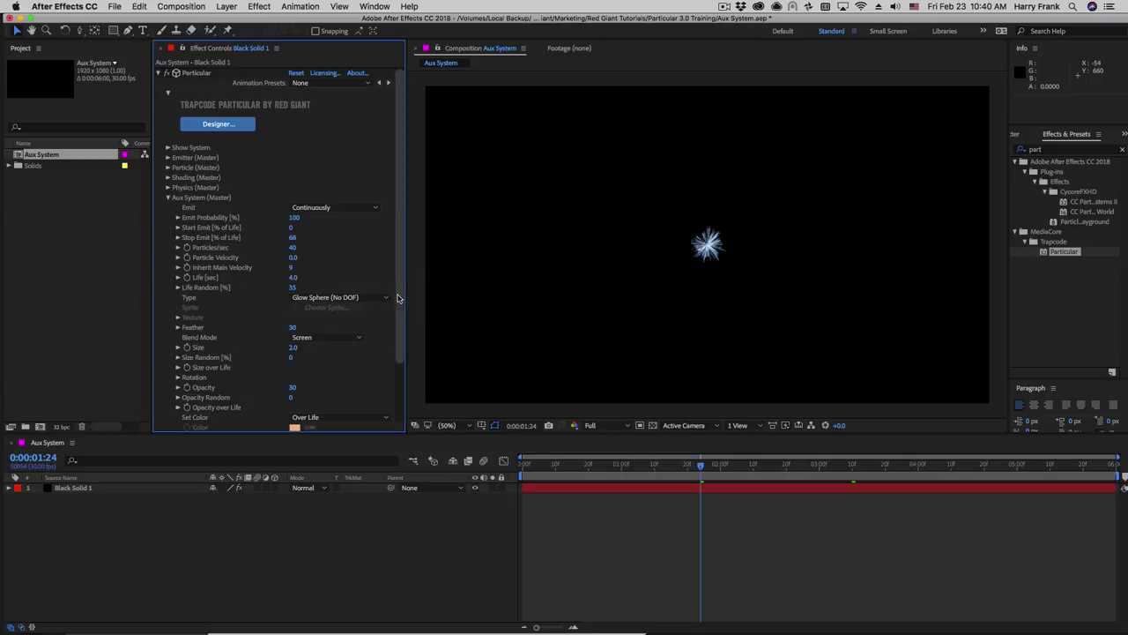
click(232, 125)
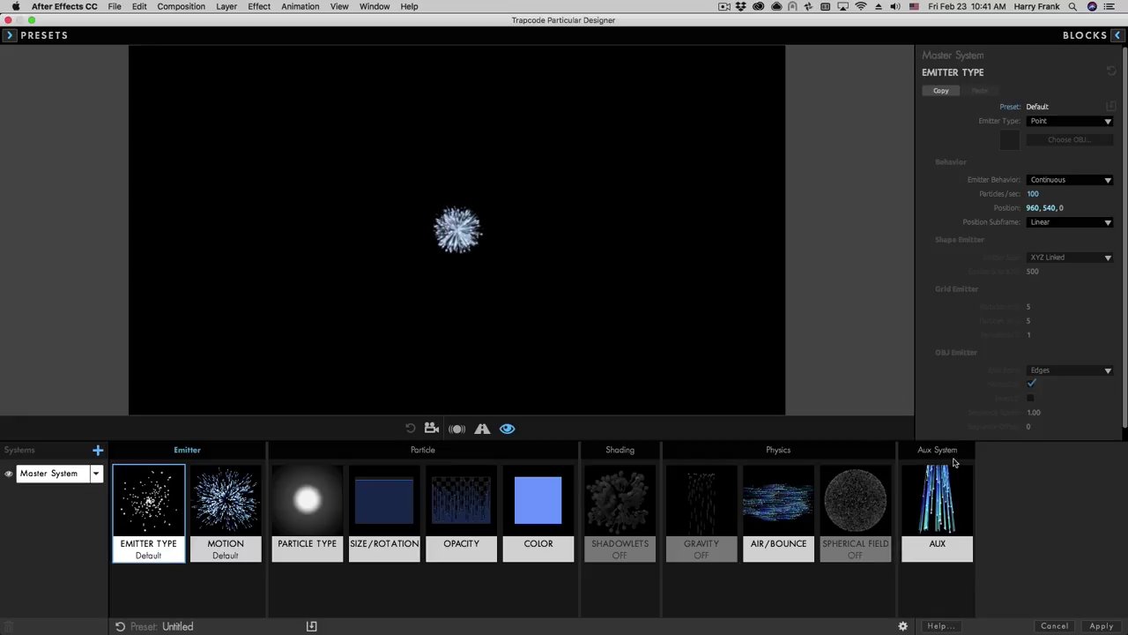
Step: Reset the entire particle system to its default settings
mouse_move(483, 122)
mouse_down()
mouse_move(323, 302)
mouse_move(225, 269)
mouse_move(275, 208)
mouse_move(435, 286)
mouse_move(531, 312)
mouse_move(632, 319)
mouse_up()
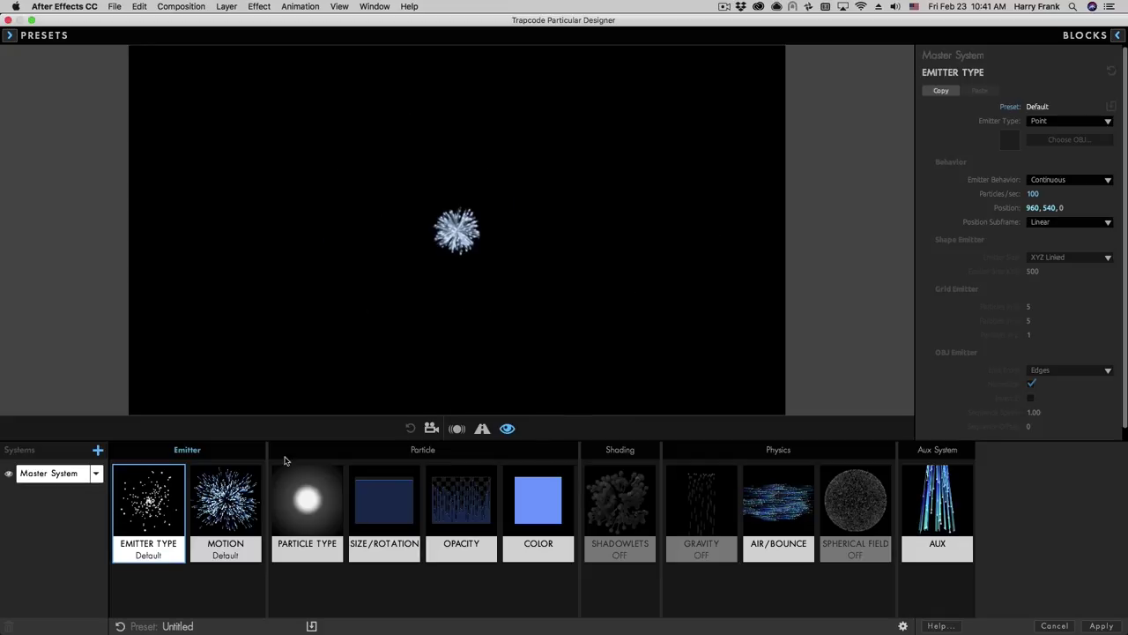
click(120, 626)
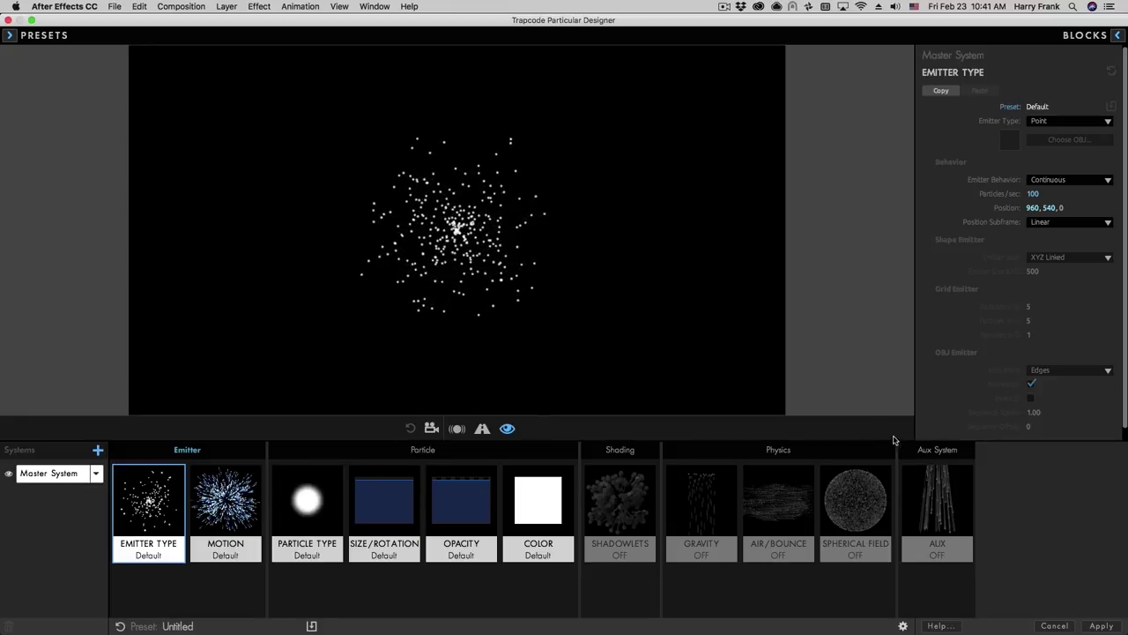
mouse_move(437, 131)
mouse_down()
mouse_move(265, 180)
mouse_move(240, 212)
mouse_move(249, 263)
mouse_move(295, 274)
mouse_move(436, 162)
mouse_move(528, 178)
mouse_move(526, 219)
mouse_up()
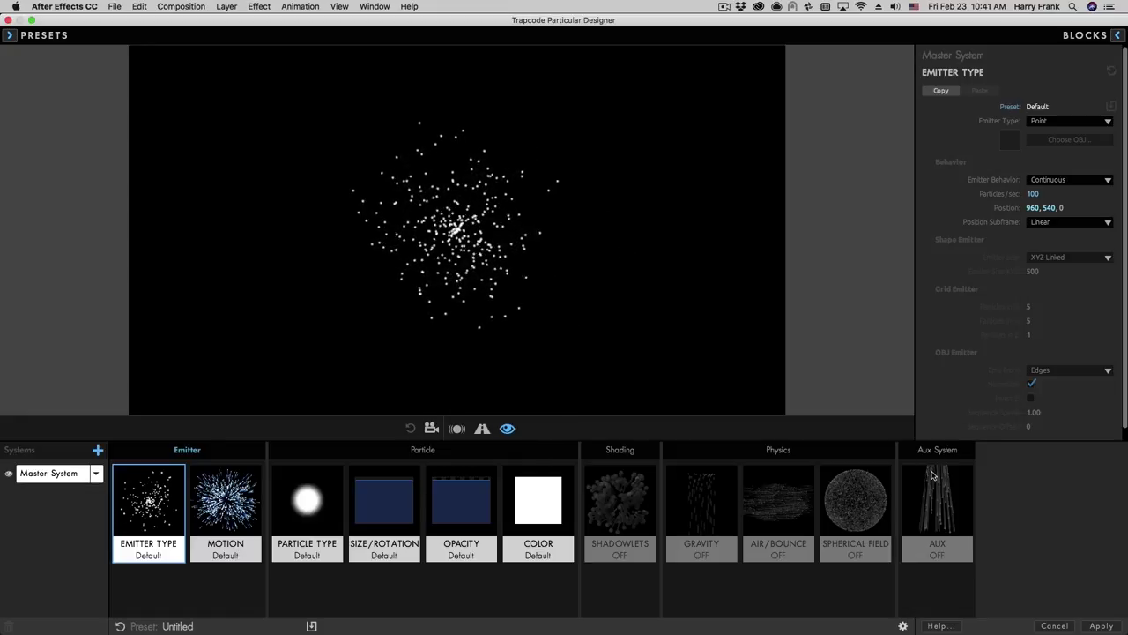
Step: Turn on the master system's Aux System by setting it to emit continuously
click(936, 476)
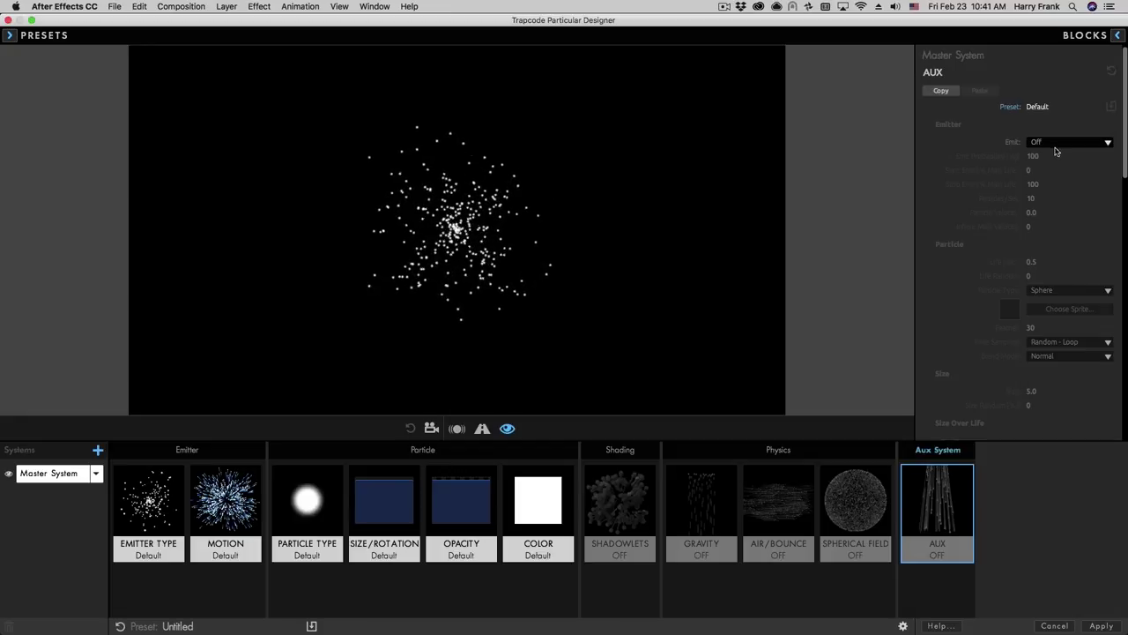
click(1044, 141)
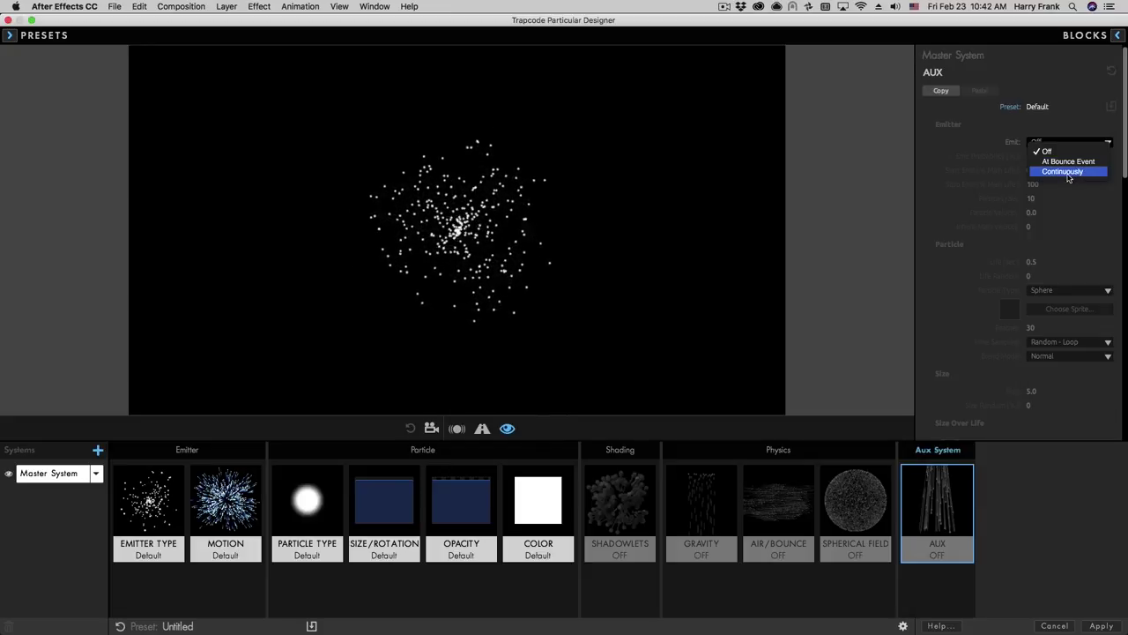
click(1068, 174)
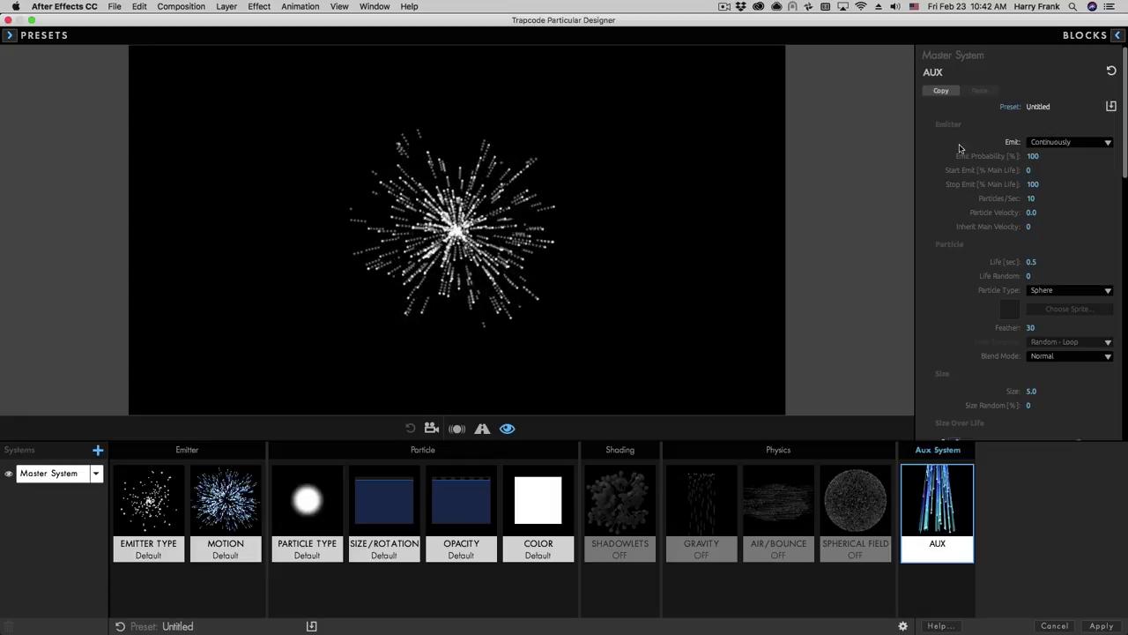
Step: Try an Aux Emit Probability of 50% and a Stop Emit of 59%, restoring each to 100%
click(1049, 154)
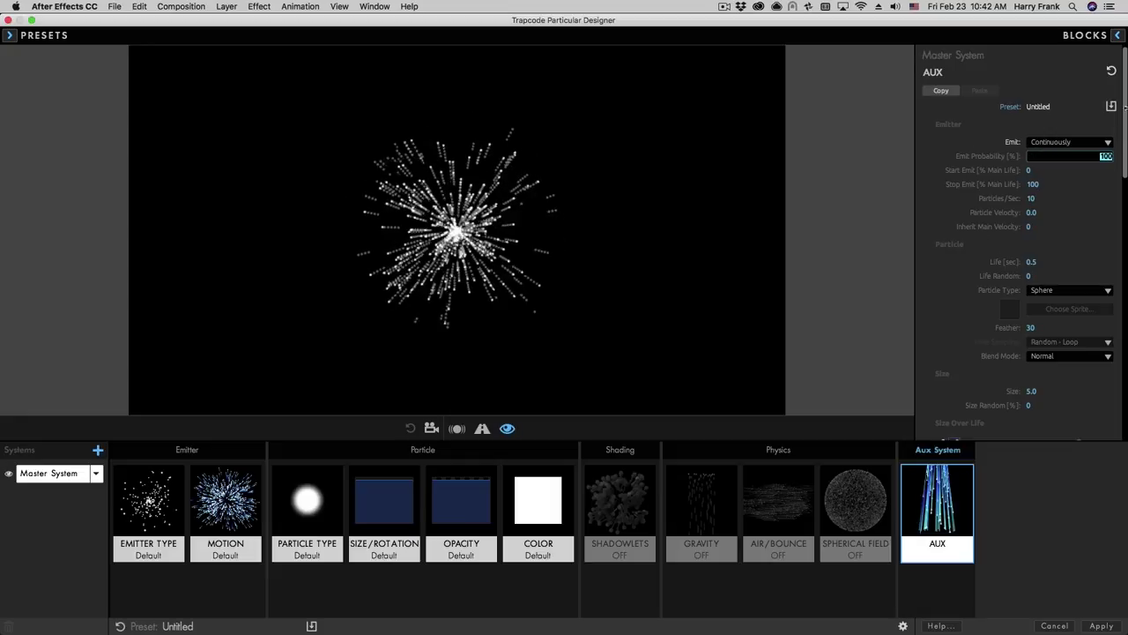
key(Return)
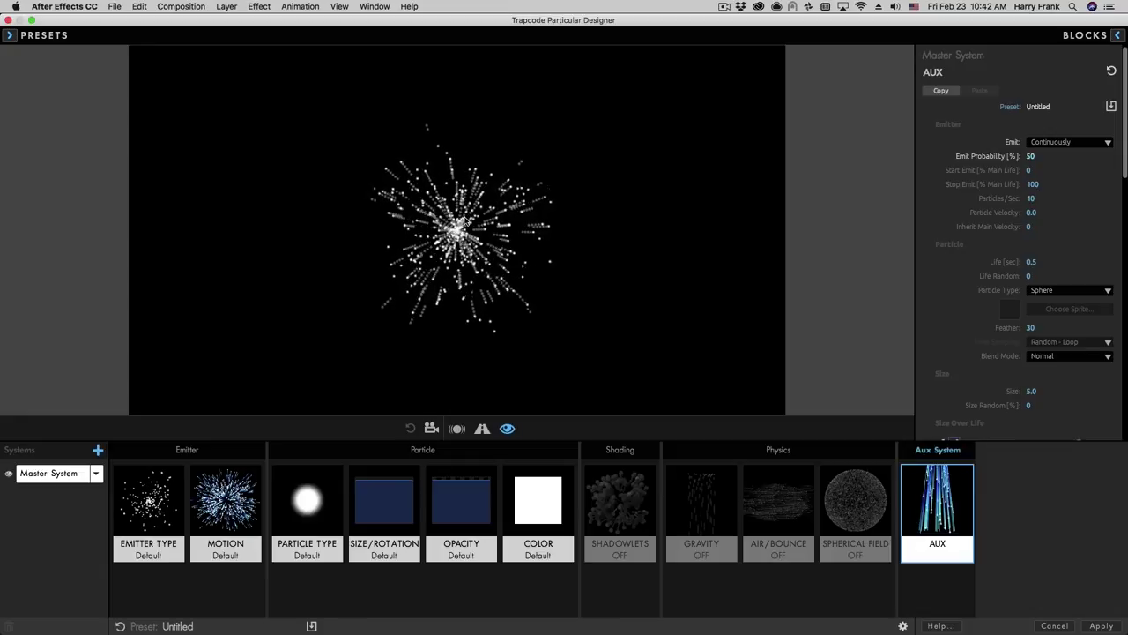
drag(1030, 155, 1030, 184)
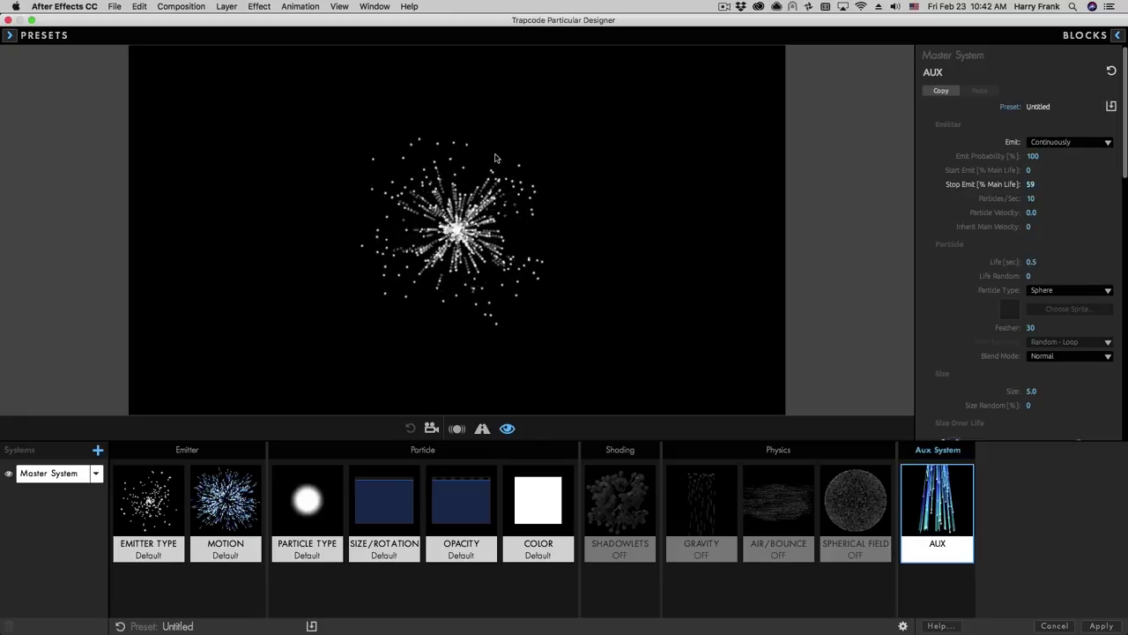
drag(1030, 185, 1053, 184)
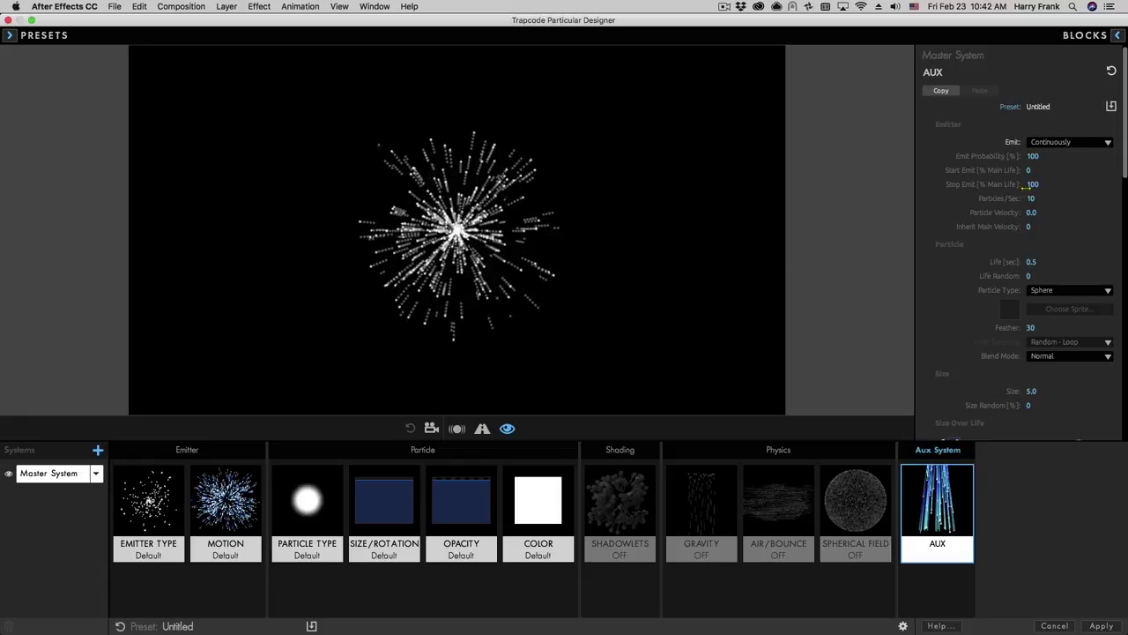
Step: Set the Aux System to 31 particles per second with a particle life of 1.0 second
drag(1036, 201, 1039, 201)
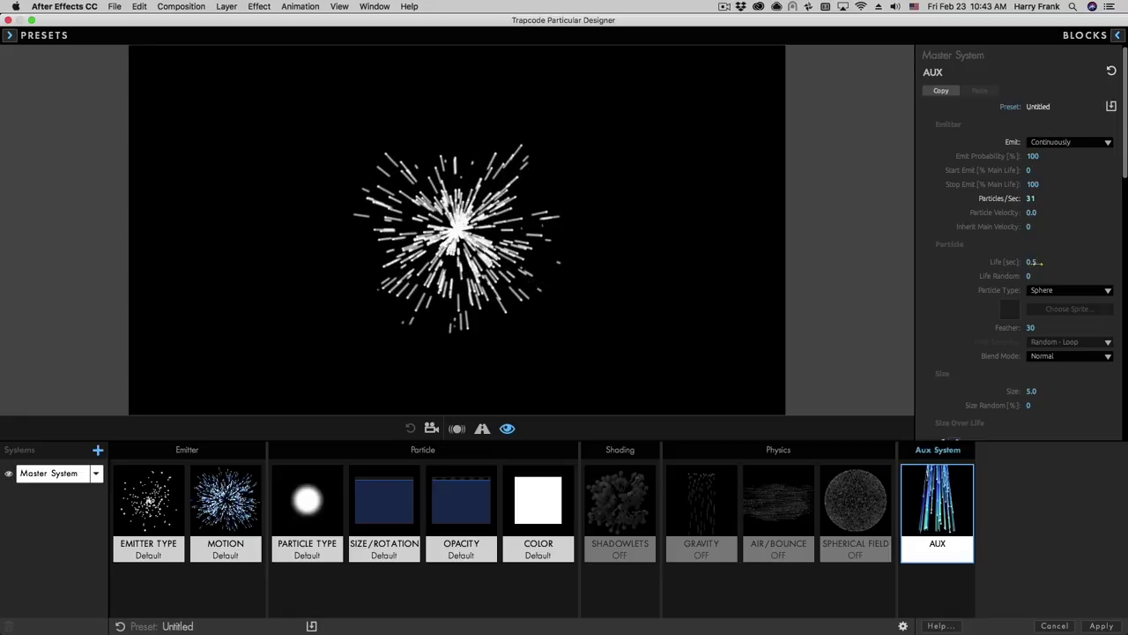
click(1035, 263)
text(0.6)
key(BackSpace)
text(4)
key(BackSpace)
text(6)
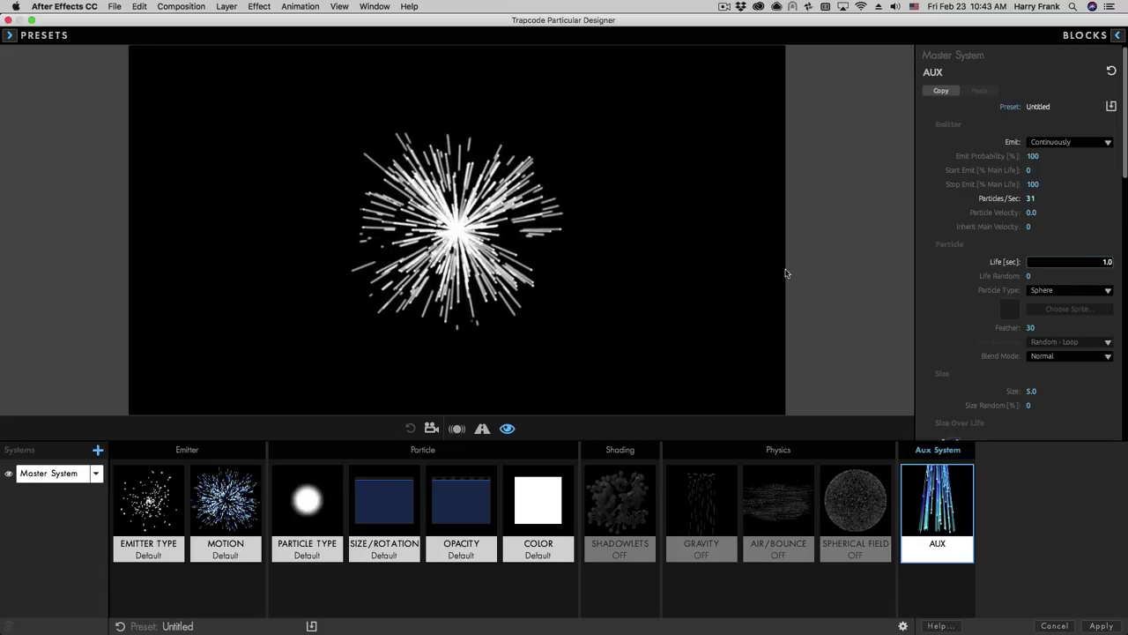
click(444, 214)
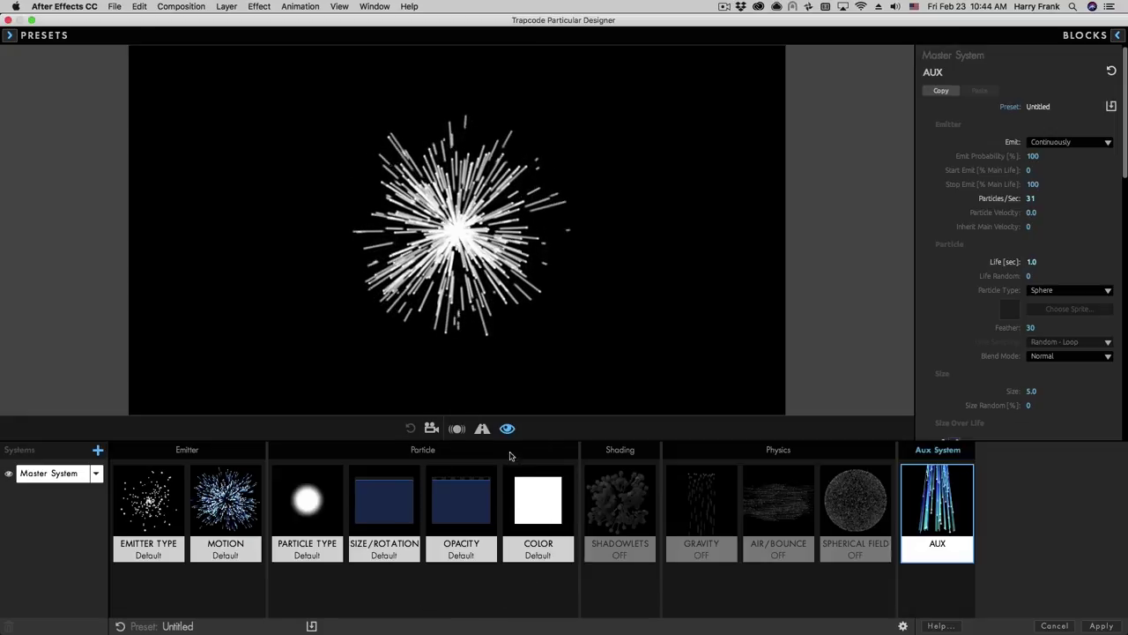
Step: Change the main particles' color to a saturated blue
click(537, 507)
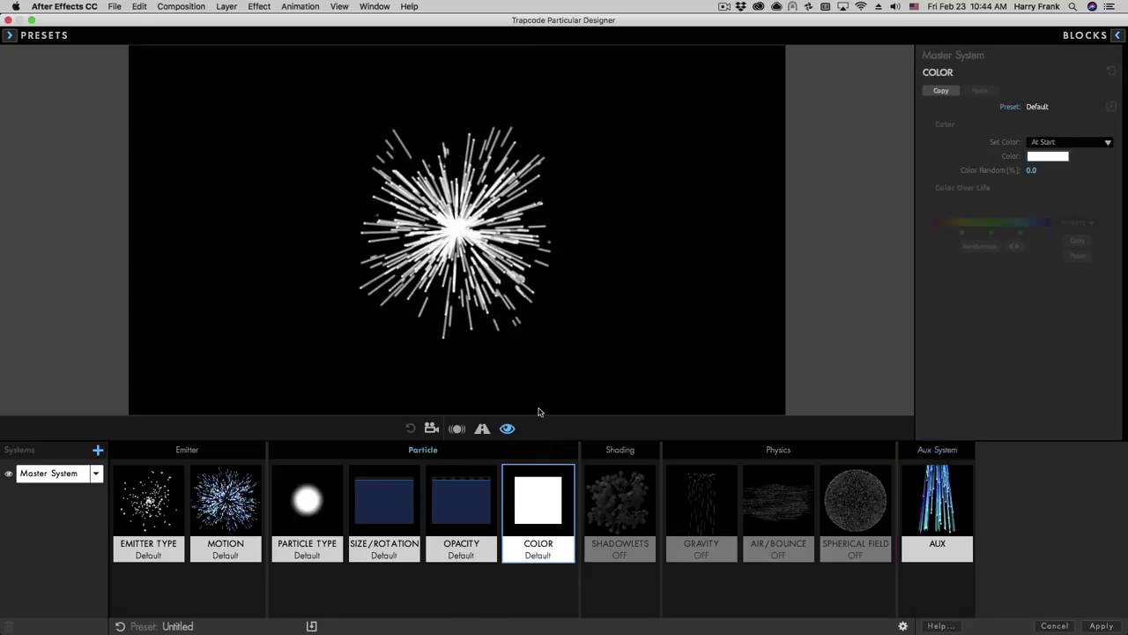
click(1030, 160)
drag(672, 258, 511, 303)
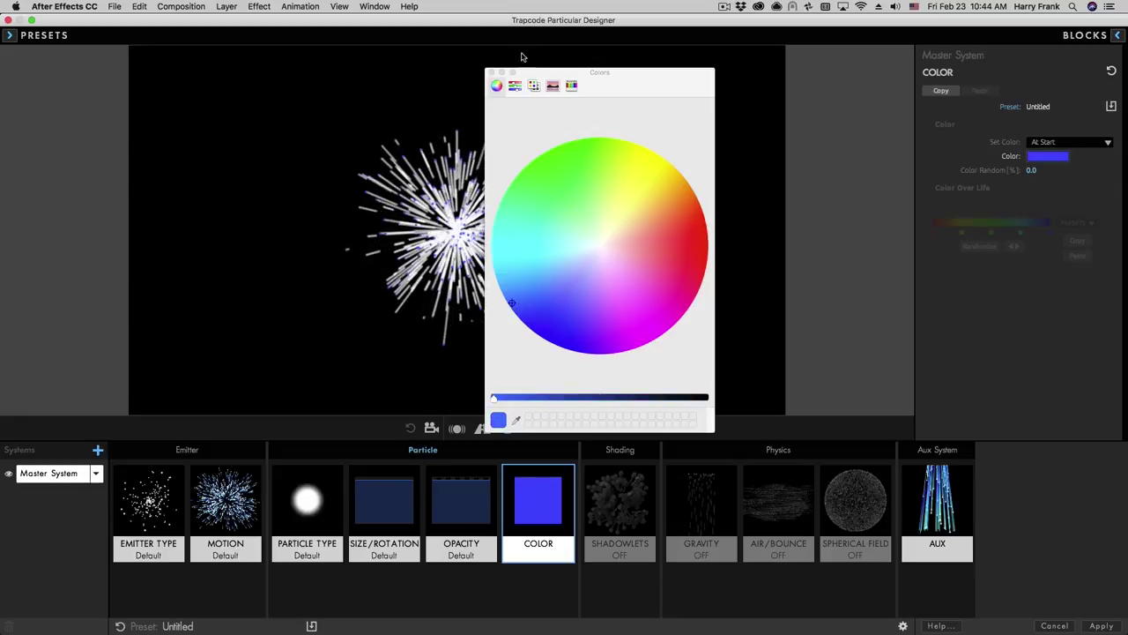
click(492, 73)
Step: Try a main particle size of 12, and finally set the size to 0 to leave only the trails
click(383, 507)
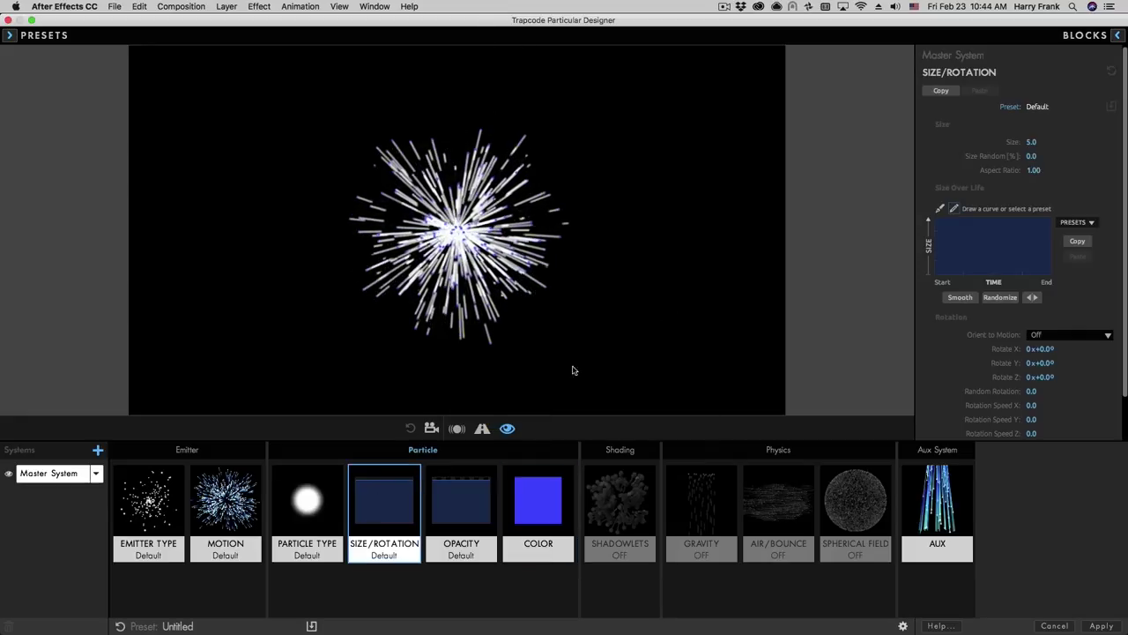
drag(1031, 142, 1084, 142)
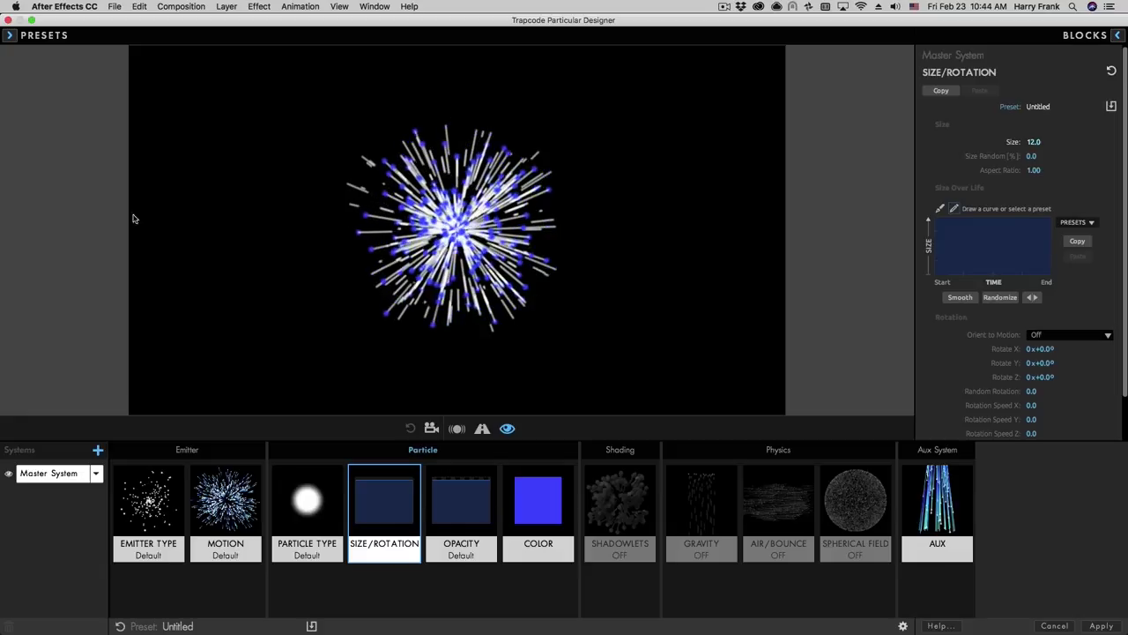
mouse_move(311, 280)
mouse_down()
mouse_move(171, 243)
mouse_move(333, 256)
mouse_move(542, 252)
mouse_up()
drag(179, 241, 705, 257)
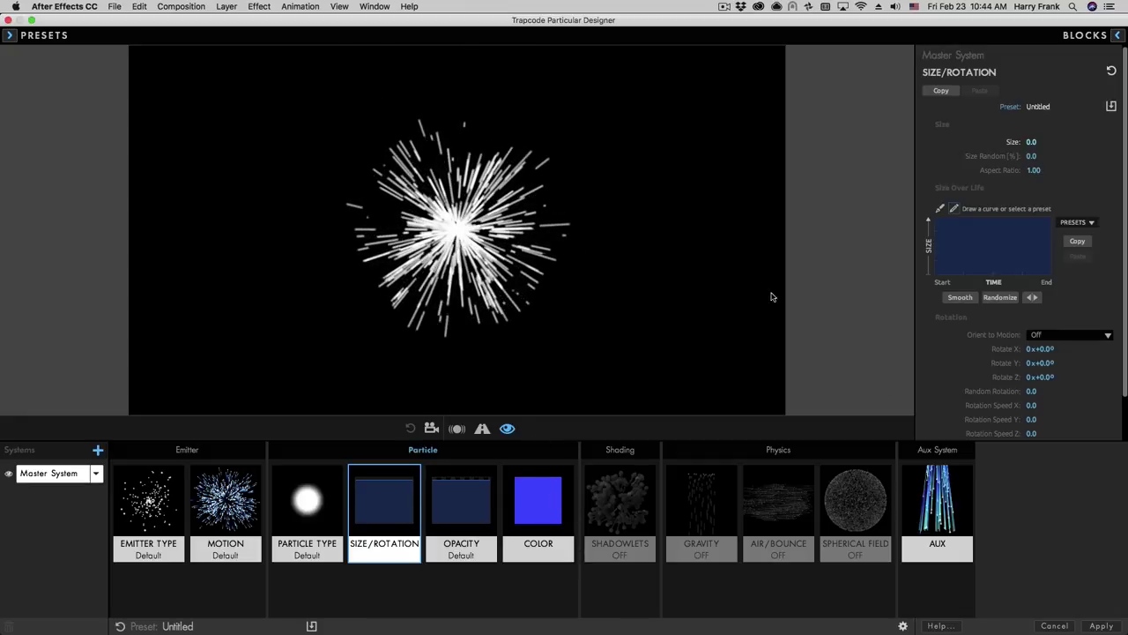
Step: Give the Aux particles an orange color with Set Color kept at At Start
click(934, 507)
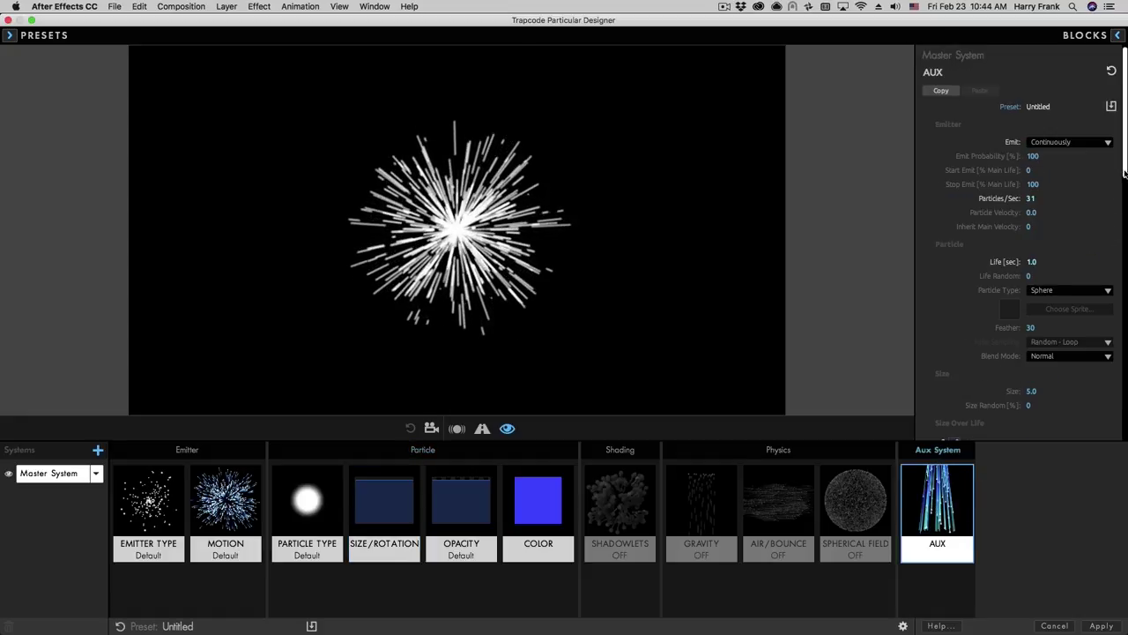
scroll(1123, 190, down, 1)
scroll(1124, 189, down, 3)
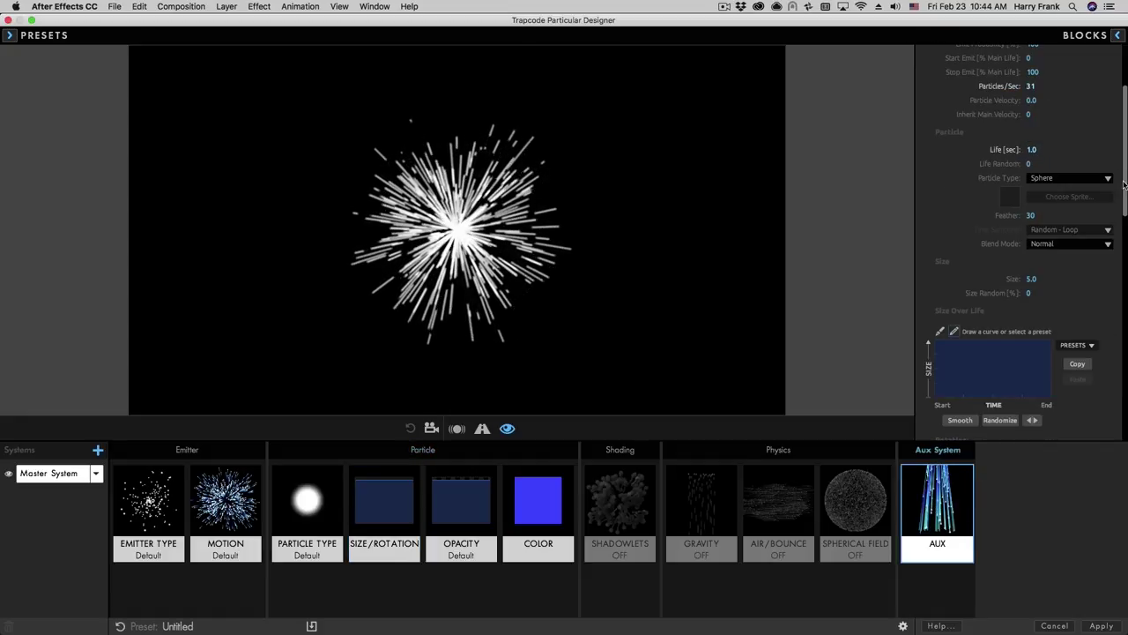
scroll(1124, 185, down, 6)
click(1042, 248)
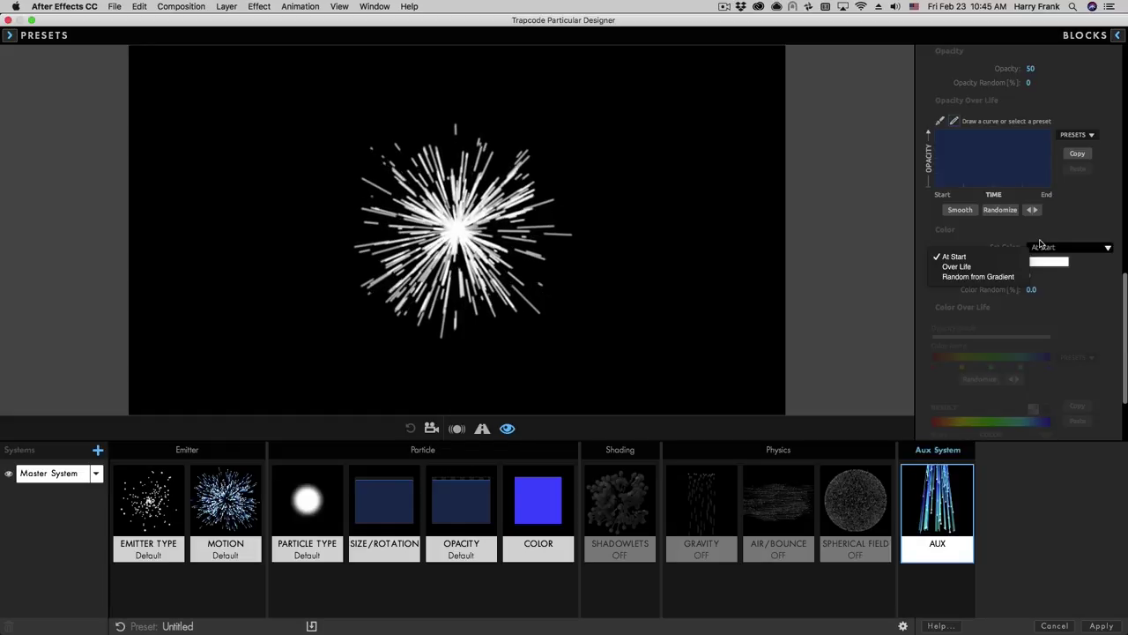
click(1049, 261)
drag(699, 178, 693, 187)
click(491, 73)
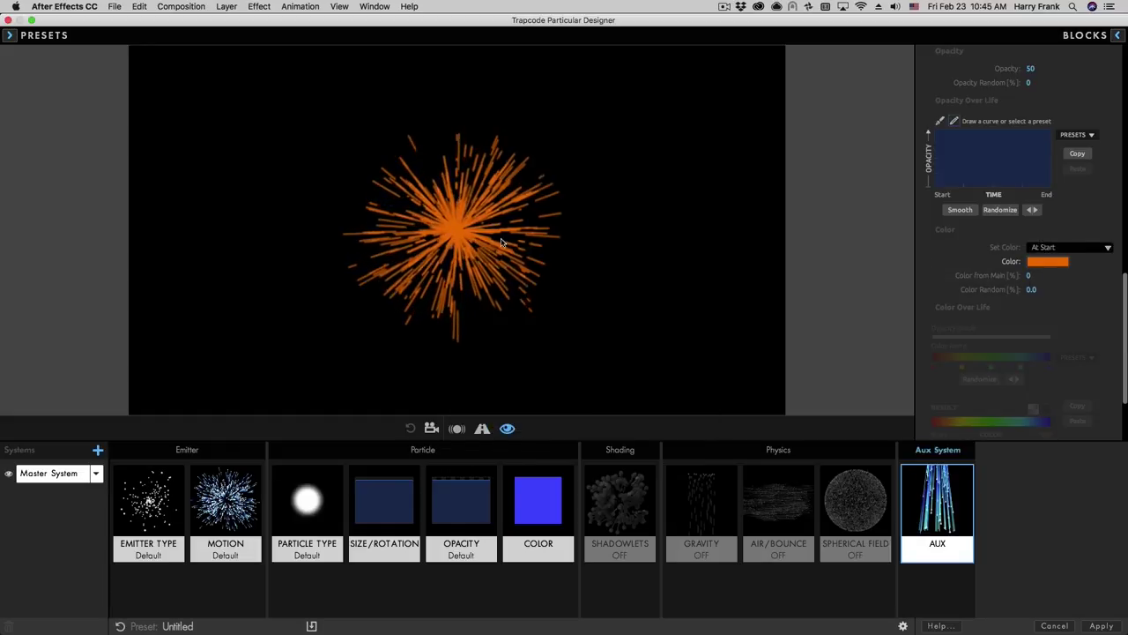
Step: Set the Aux particles' color mode to Over Life
click(1054, 248)
click(1004, 266)
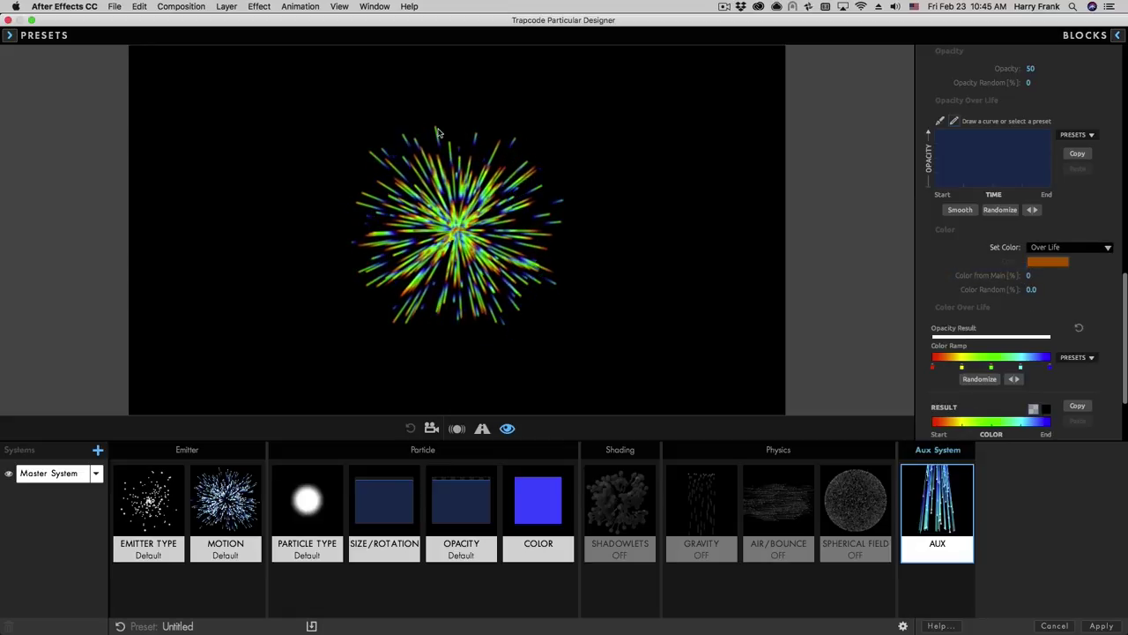
mouse_move(572, 184)
mouse_down()
mouse_move(439, 124)
mouse_move(328, 162)
mouse_move(325, 207)
mouse_move(388, 239)
mouse_move(549, 210)
mouse_move(606, 230)
mouse_move(619, 294)
mouse_move(566, 301)
mouse_move(360, 174)
mouse_move(395, 224)
mouse_move(544, 197)
mouse_up()
Step: Set the Aux particles' blend mode to Screen
drag(1125, 337, 1125, 125)
click(1052, 203)
click(1054, 231)
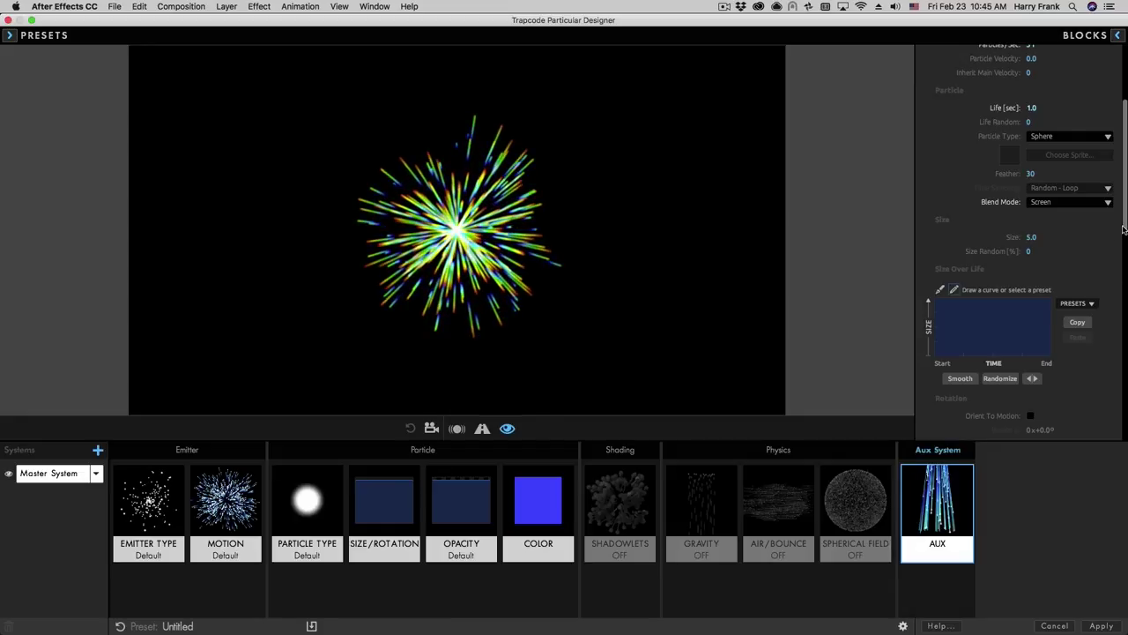
Step: Try the Random from Gradient color mode on the Aux particles
scroll(1047, 285, down, 10)
click(1045, 244)
click(995, 267)
click(1045, 247)
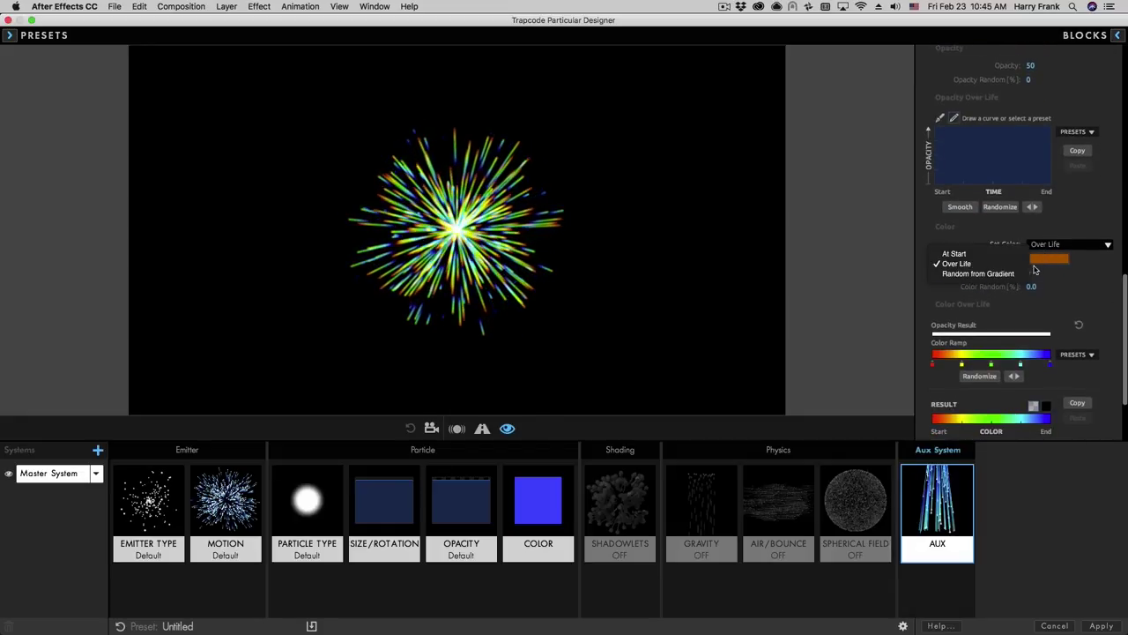
click(983, 274)
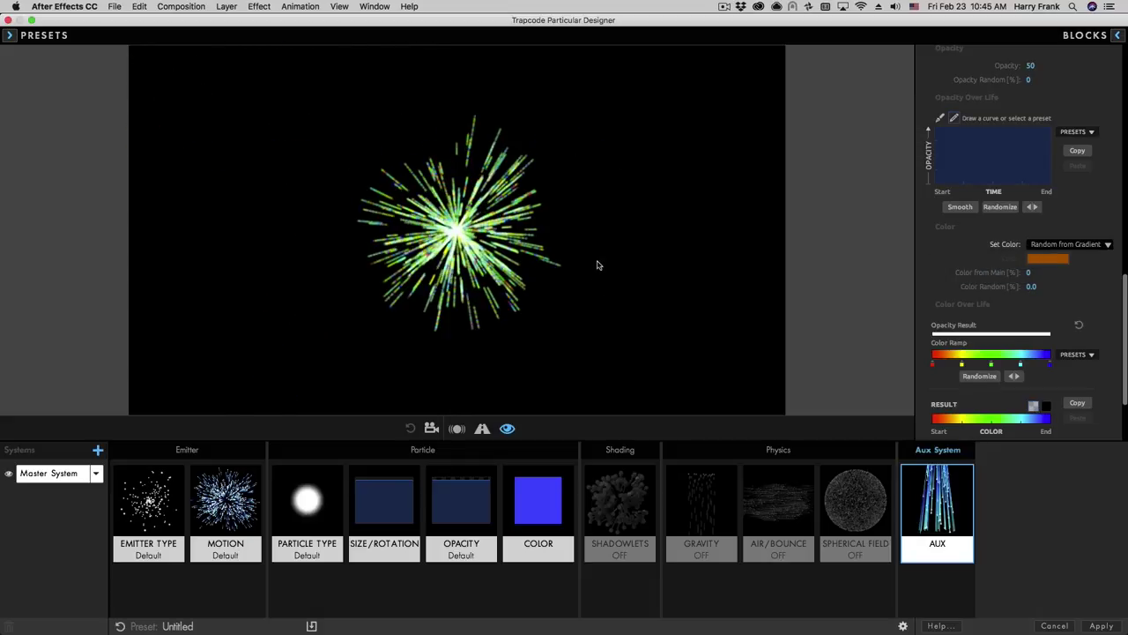
click(1063, 249)
click(1066, 272)
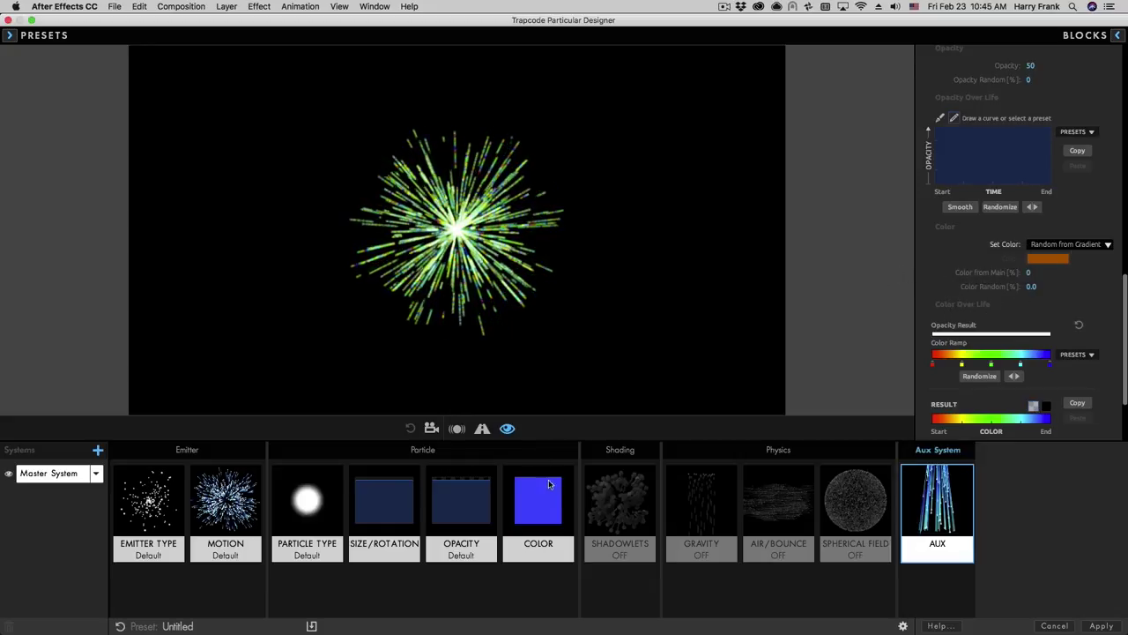
Step: Switch the Aux particles' color mode back to Over Life and randomize the color ramp
click(1058, 248)
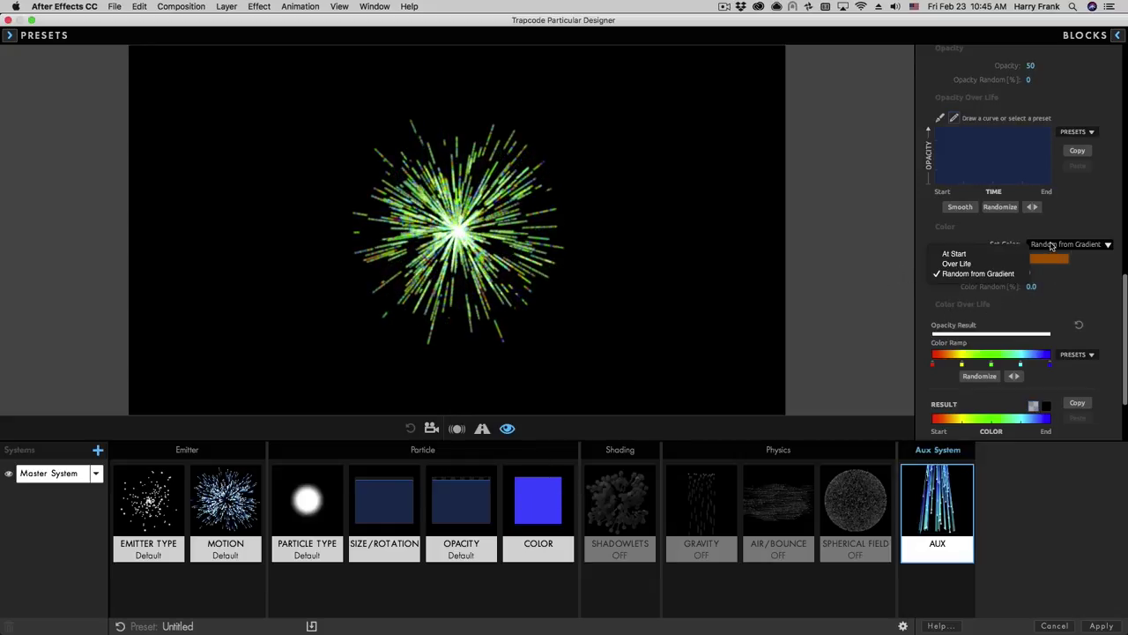
click(985, 264)
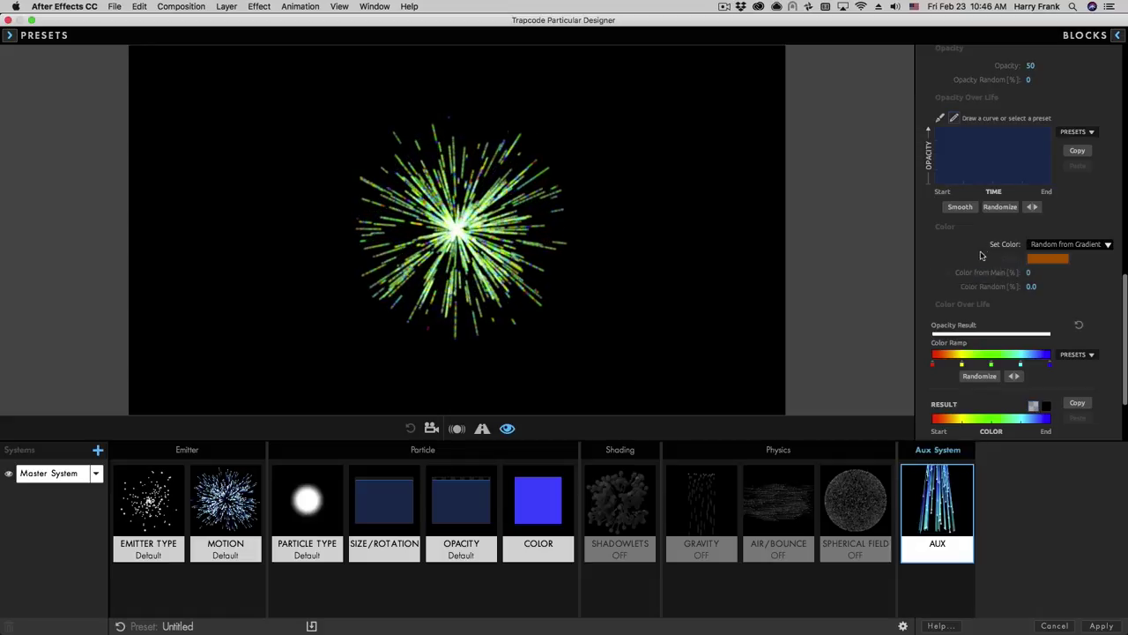
click(993, 378)
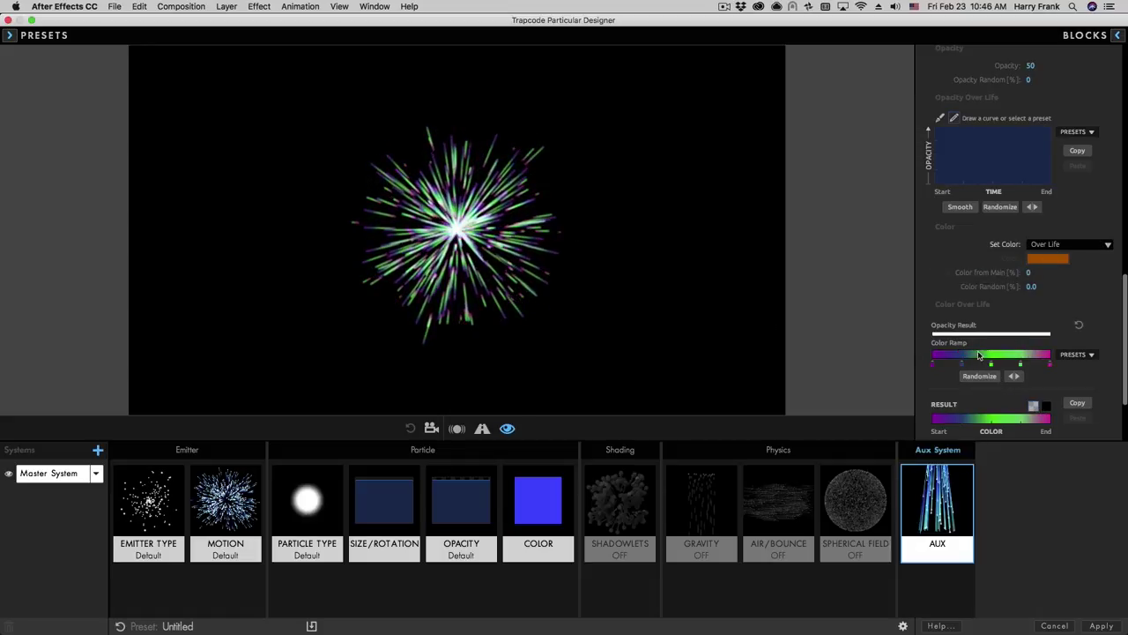
mouse_move(535, 184)
mouse_down()
mouse_move(658, 335)
mouse_move(570, 299)
mouse_move(448, 210)
mouse_move(374, 267)
mouse_move(380, 310)
mouse_up()
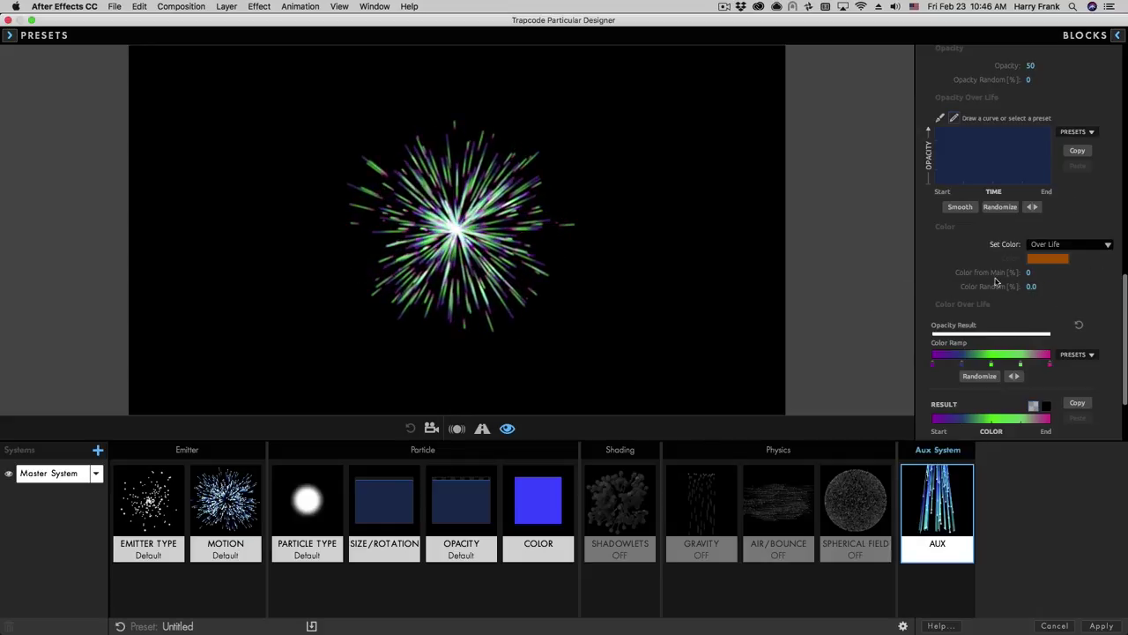
Step: Set the Aux particles' Color from Main to 50% and preview the blended colors in the moving particles
drag(1028, 273, 1117, 272)
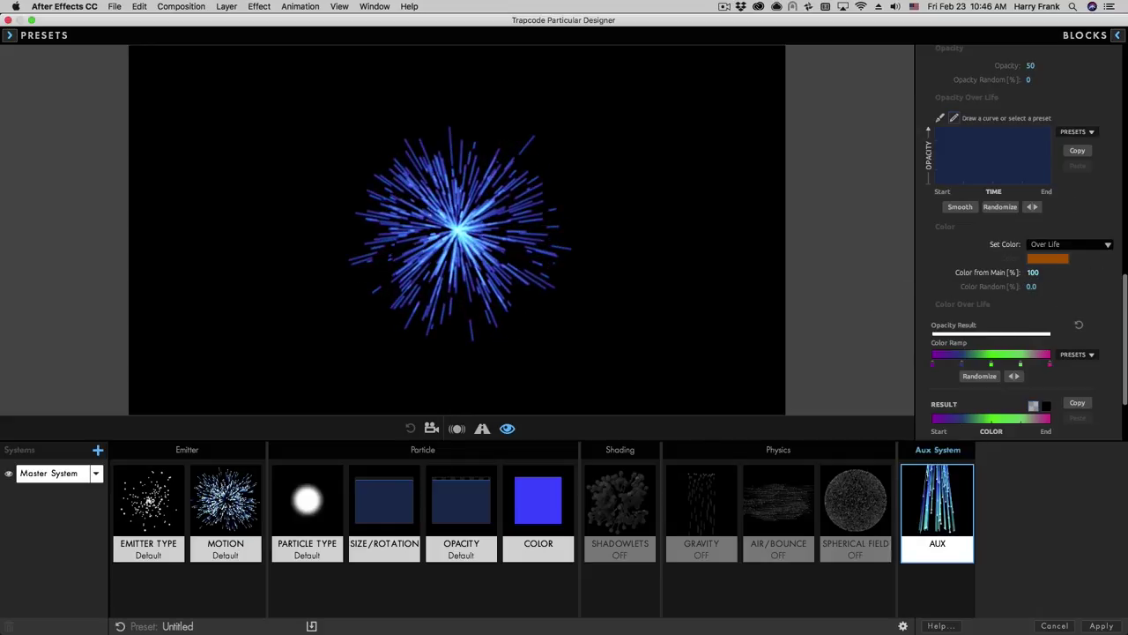
click(1031, 272)
text(50)
key(Return)
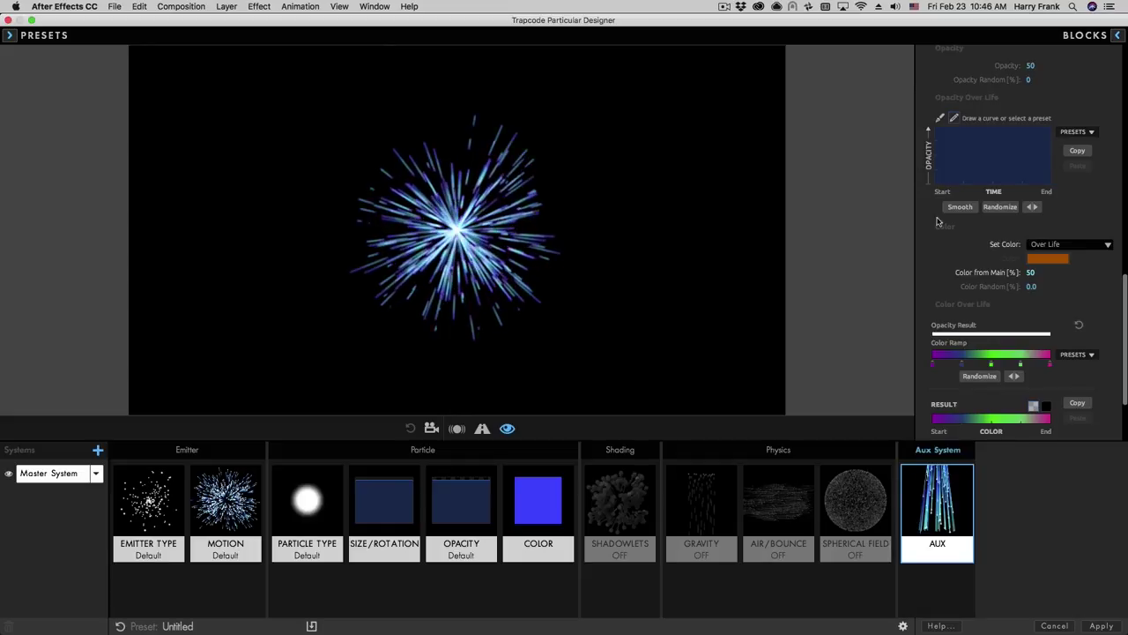
mouse_move(617, 273)
mouse_down()
mouse_move(566, 185)
mouse_move(469, 121)
mouse_move(276, 113)
mouse_move(231, 165)
mouse_move(270, 225)
mouse_move(397, 192)
mouse_up()
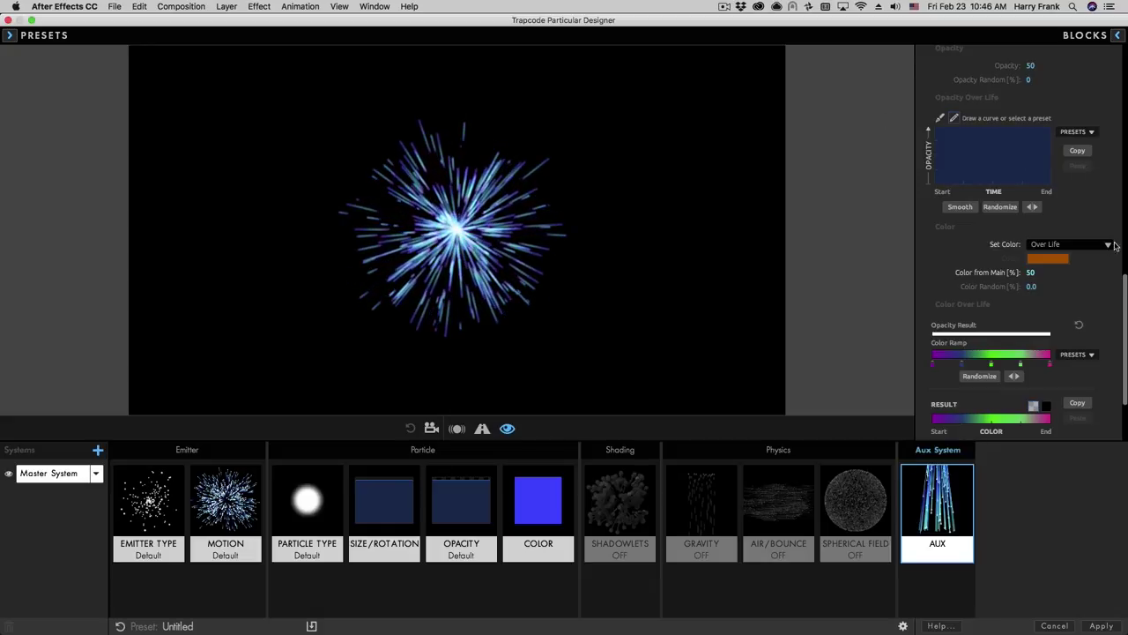
Step: Apply a preset curve to the Aux particles' Opacity Over Life and preview the trails by moving the emitter around
drag(1123, 292, 1099, 280)
scroll(1100, 278, up, 1)
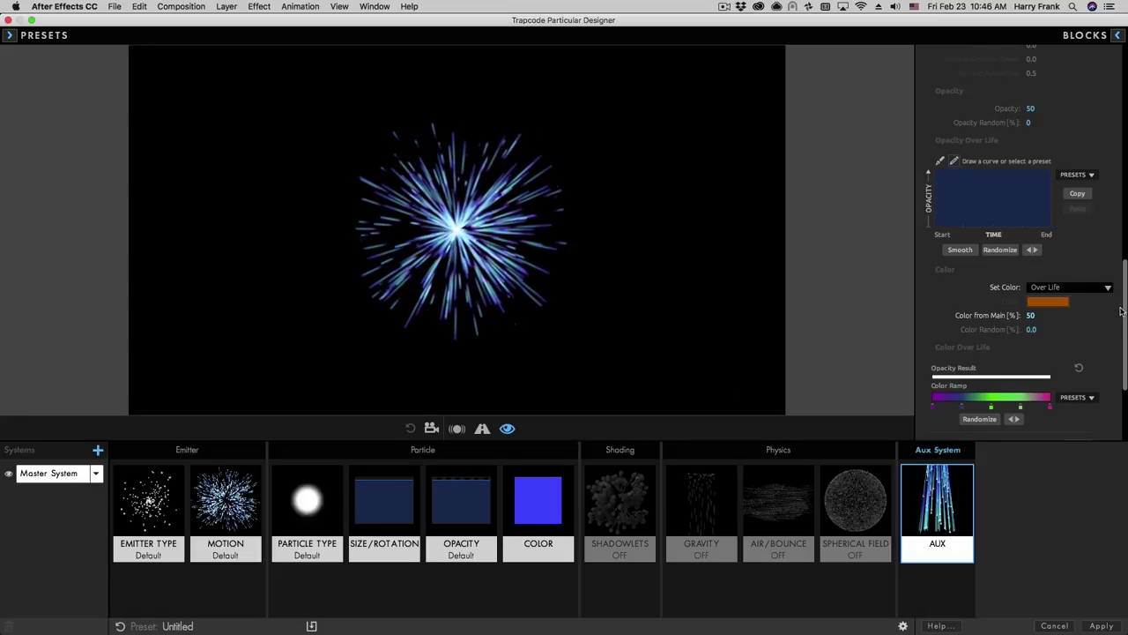
scroll(1123, 305, up, 6)
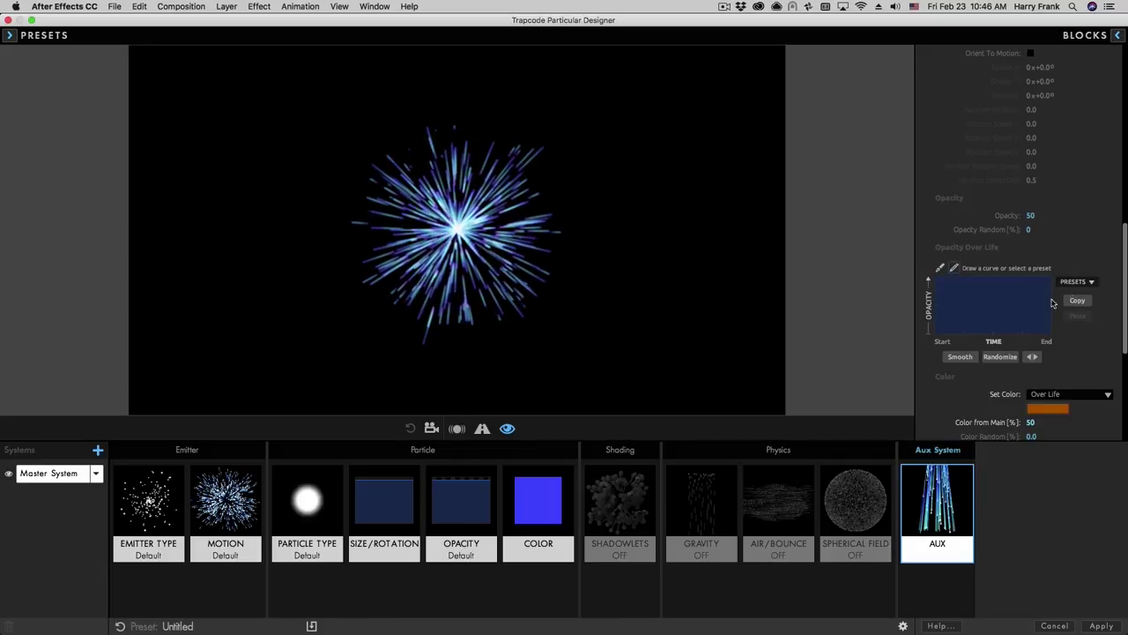
click(1077, 283)
click(1077, 310)
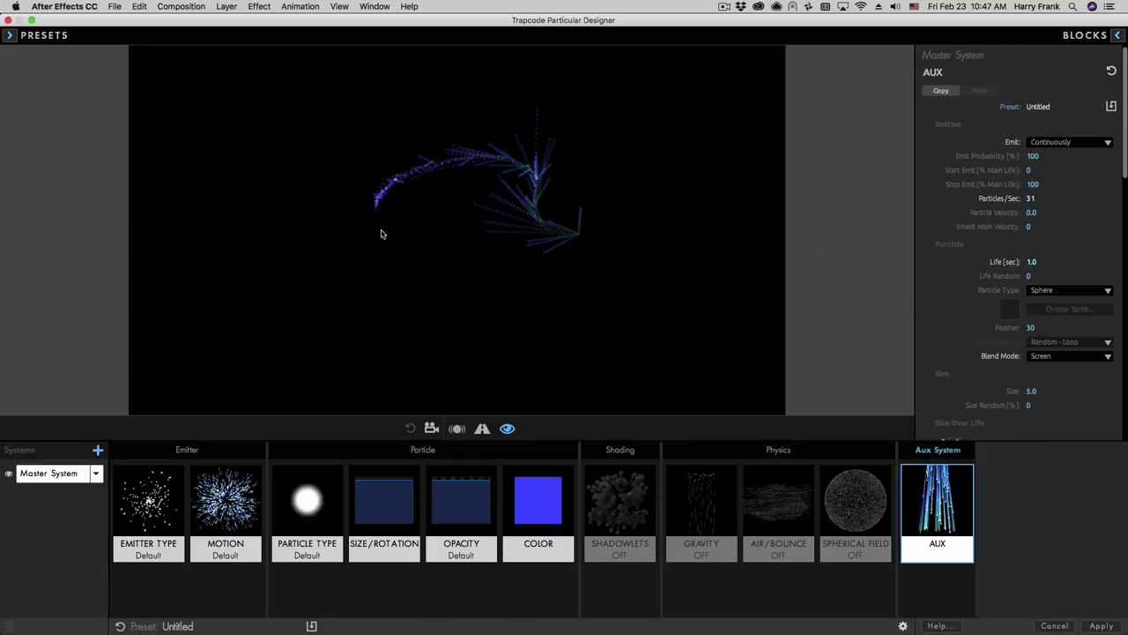
mouse_move(438, 257)
mouse_down()
mouse_move(549, 257)
mouse_move(634, 277)
mouse_move(665, 307)
mouse_up()
mouse_move(691, 179)
mouse_down()
mouse_move(529, 120)
mouse_move(305, 171)
mouse_move(302, 256)
mouse_move(393, 234)
mouse_move(579, 245)
mouse_move(614, 290)
mouse_move(493, 220)
mouse_move(442, 221)
mouse_move(593, 179)
mouse_up()
mouse_move(345, 149)
mouse_down()
mouse_move(232, 239)
mouse_move(251, 245)
mouse_move(369, 215)
mouse_move(465, 223)
mouse_move(542, 254)
mouse_up()
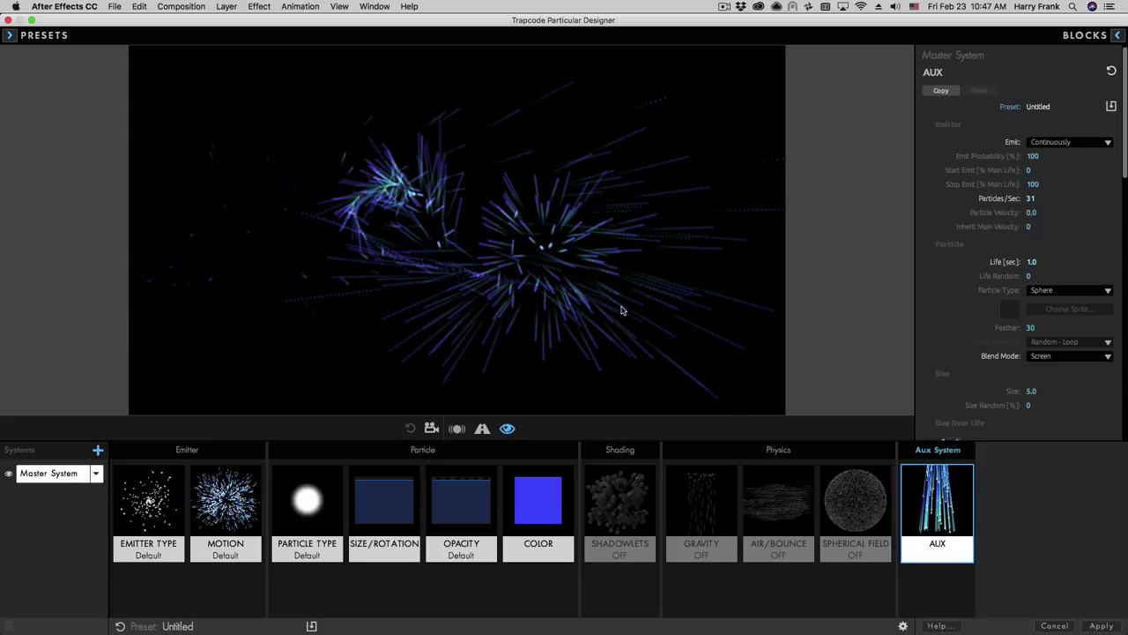
mouse_move(692, 167)
mouse_down()
mouse_move(487, 166)
mouse_move(371, 182)
mouse_up()
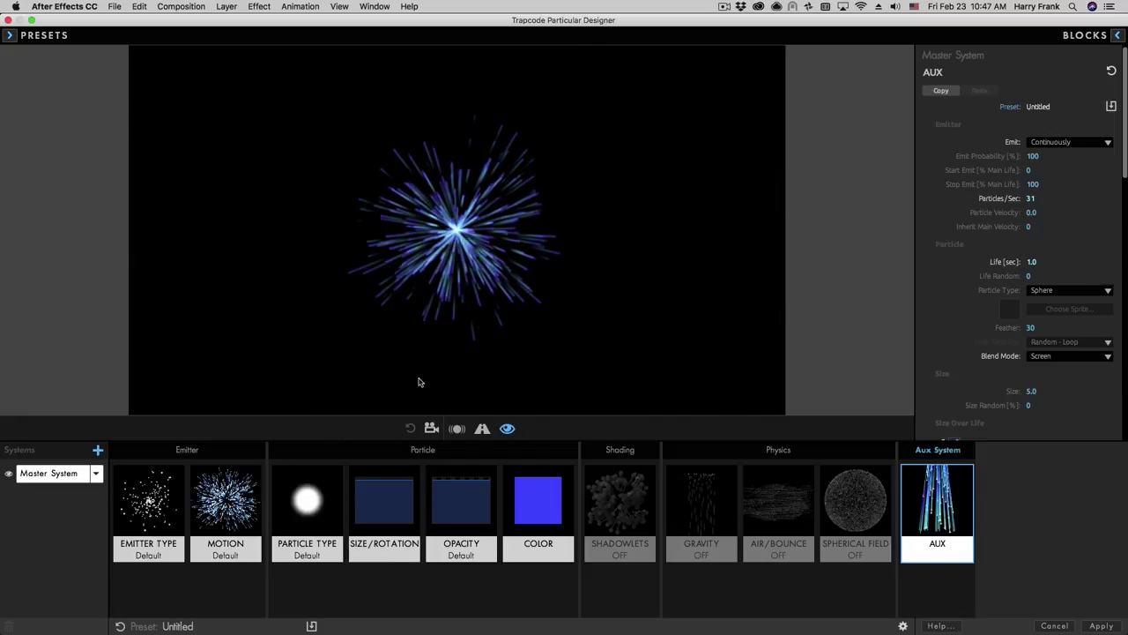
Step: Set the emitter's Velocity from Motion to 10% and preview the particles while moving the emitter
click(237, 511)
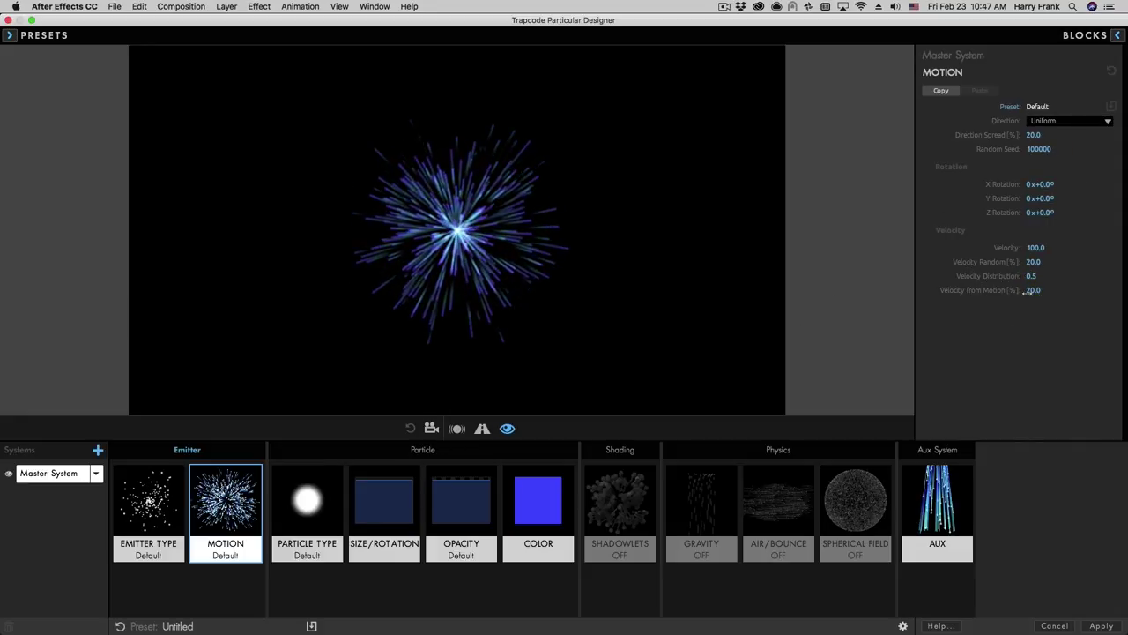
mouse_move(643, 256)
mouse_down()
mouse_move(564, 161)
mouse_move(423, 146)
mouse_move(221, 212)
mouse_move(195, 308)
mouse_move(423, 294)
mouse_up()
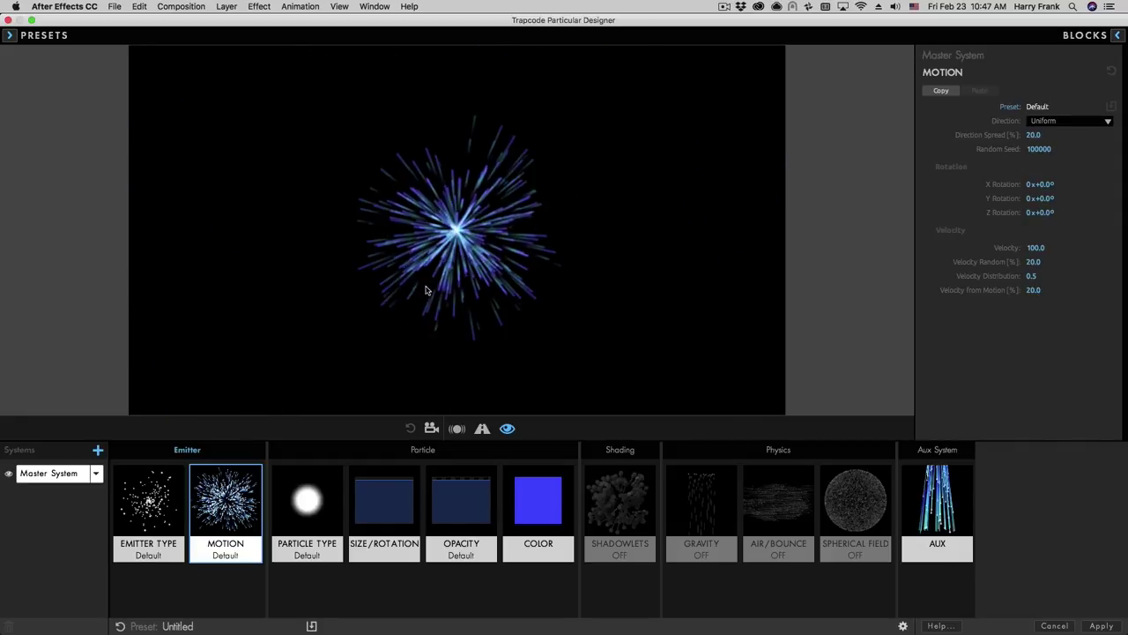
mouse_move(612, 235)
mouse_down()
mouse_move(668, 280)
mouse_move(647, 266)
mouse_up()
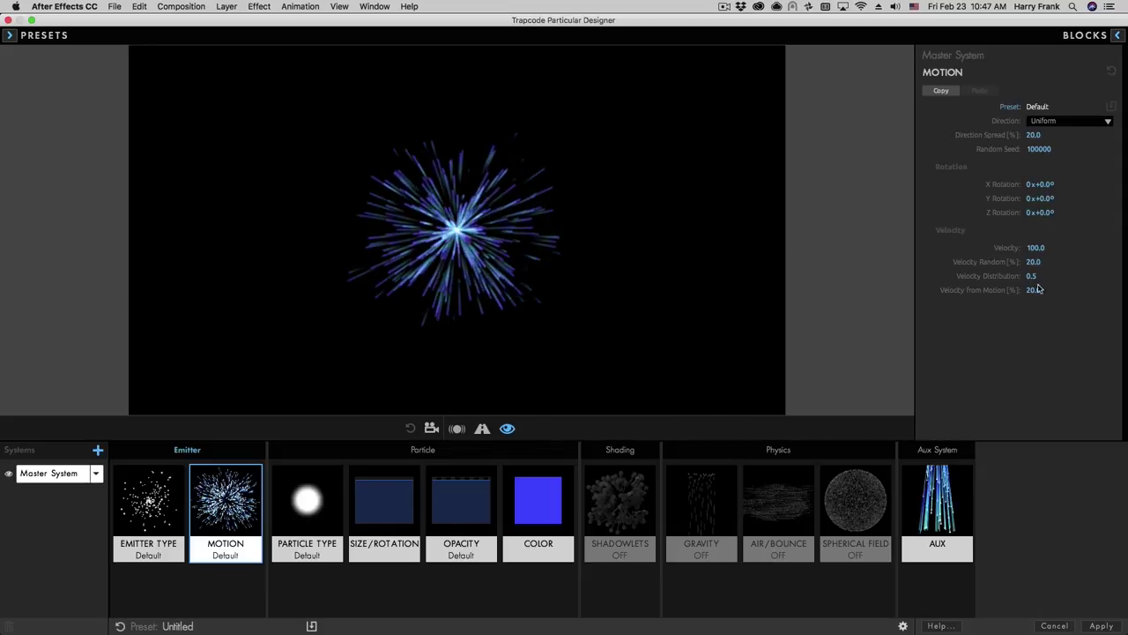
click(1035, 289)
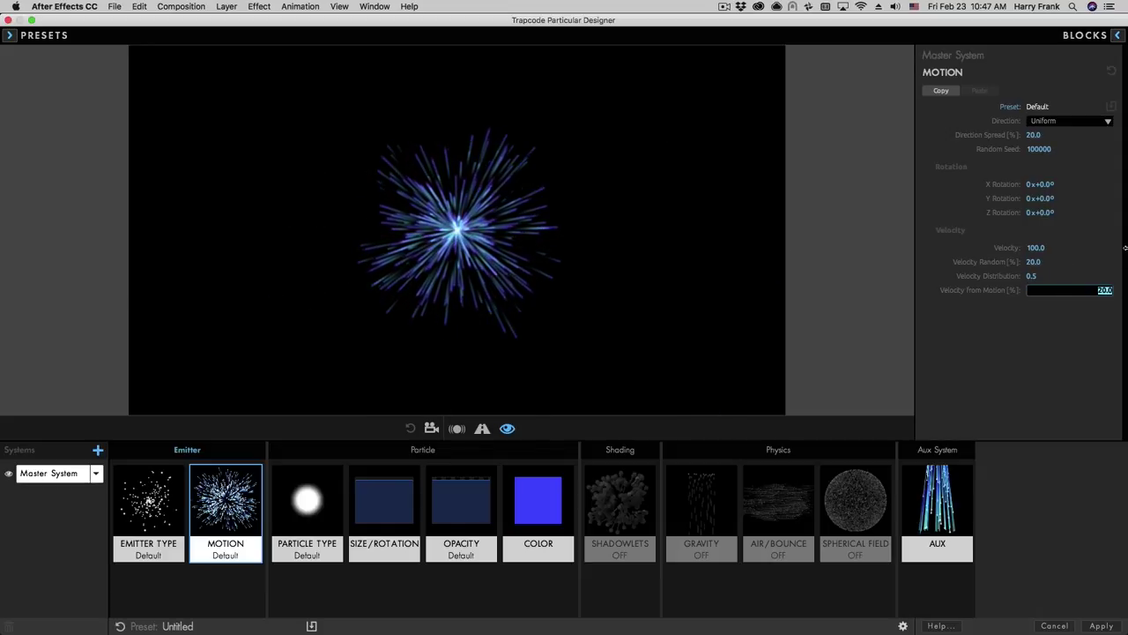
text(10)
key(Return)
mouse_move(443, 108)
mouse_down()
mouse_move(237, 194)
mouse_move(292, 262)
mouse_move(350, 219)
mouse_move(445, 195)
mouse_move(494, 199)
mouse_up()
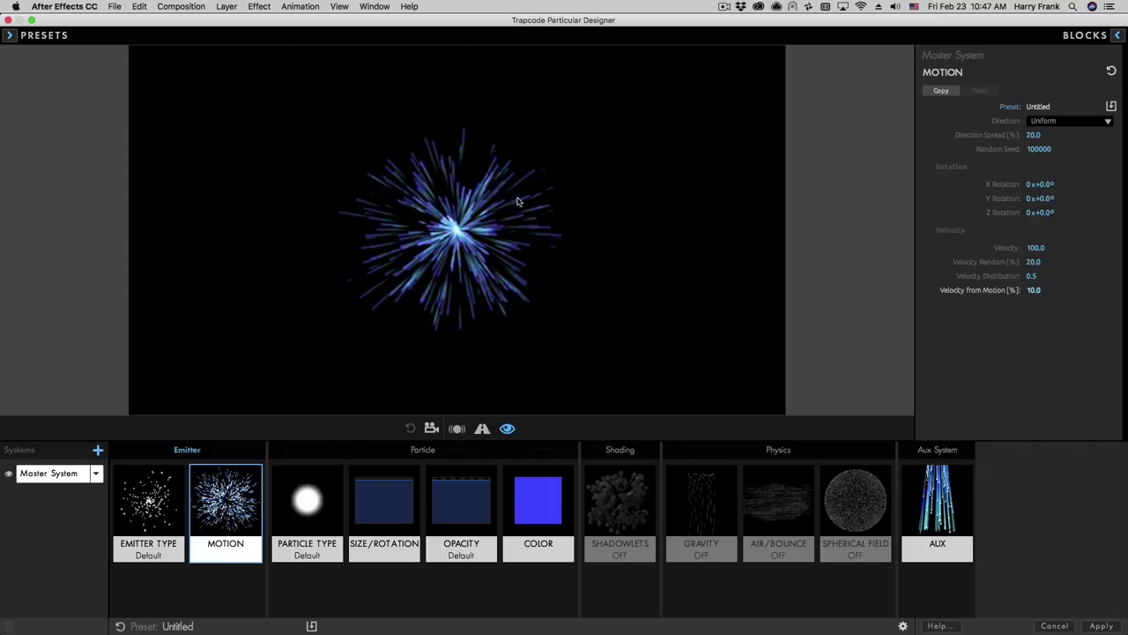
mouse_move(325, 129)
mouse_down()
mouse_move(208, 185)
mouse_move(346, 254)
mouse_move(511, 189)
mouse_up()
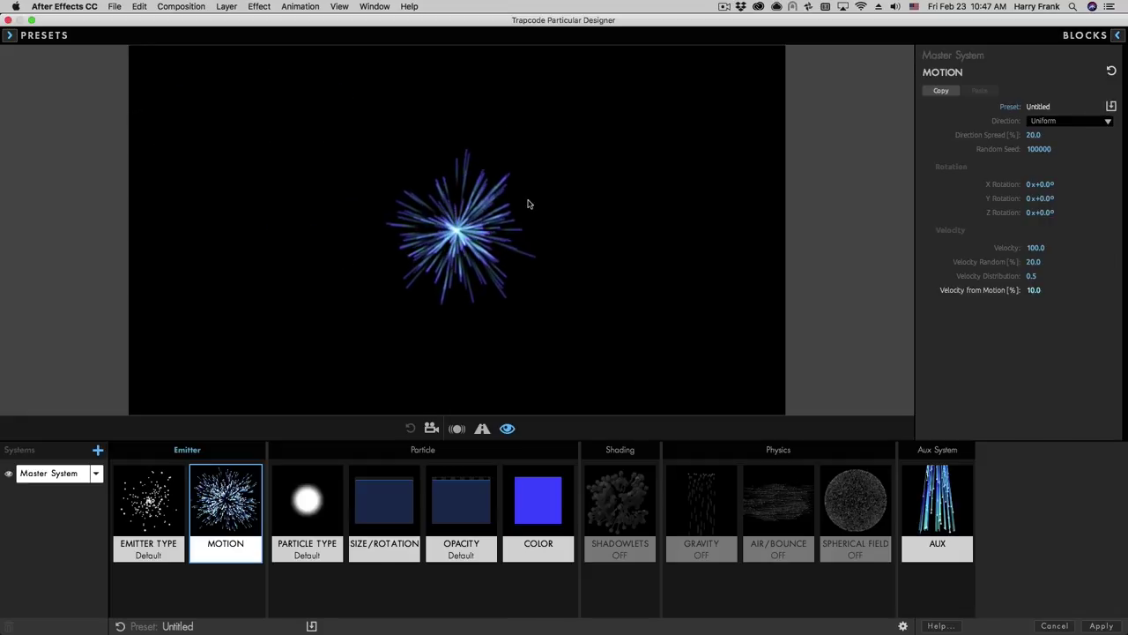
mouse_move(625, 141)
mouse_down()
mouse_move(456, 110)
mouse_move(320, 131)
mouse_move(269, 203)
mouse_move(361, 275)
mouse_move(562, 298)
mouse_up()
mouse_move(579, 124)
mouse_down()
mouse_move(265, 149)
mouse_move(230, 225)
mouse_move(368, 329)
mouse_move(549, 347)
mouse_up()
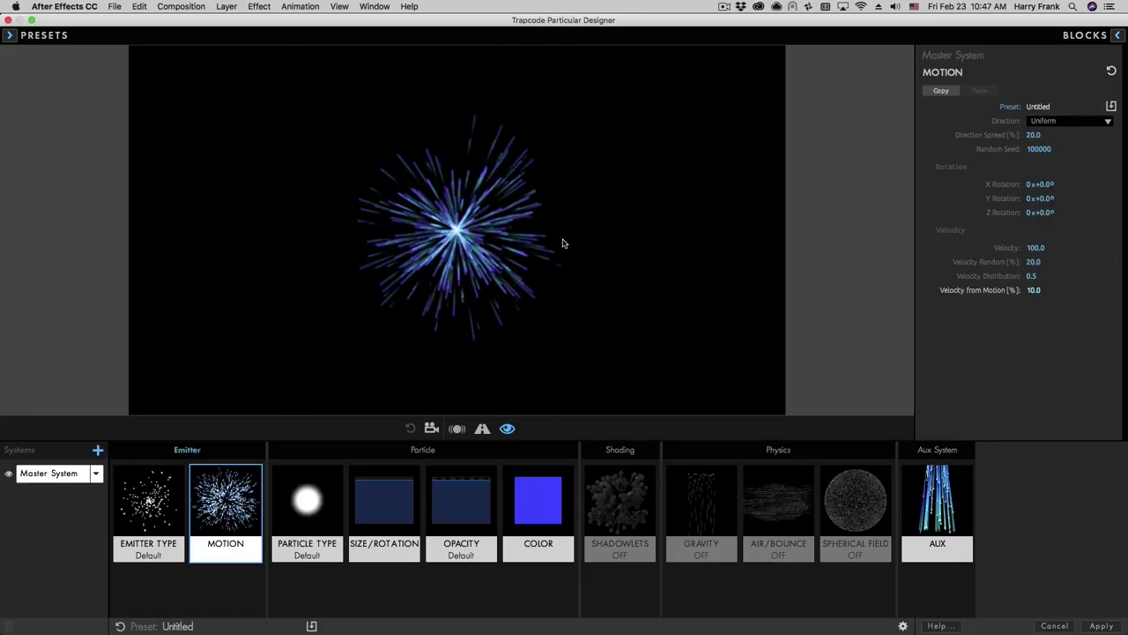
Step: Set the Air Resistance of the main particles to 1.5 with the Air physics model
click(778, 495)
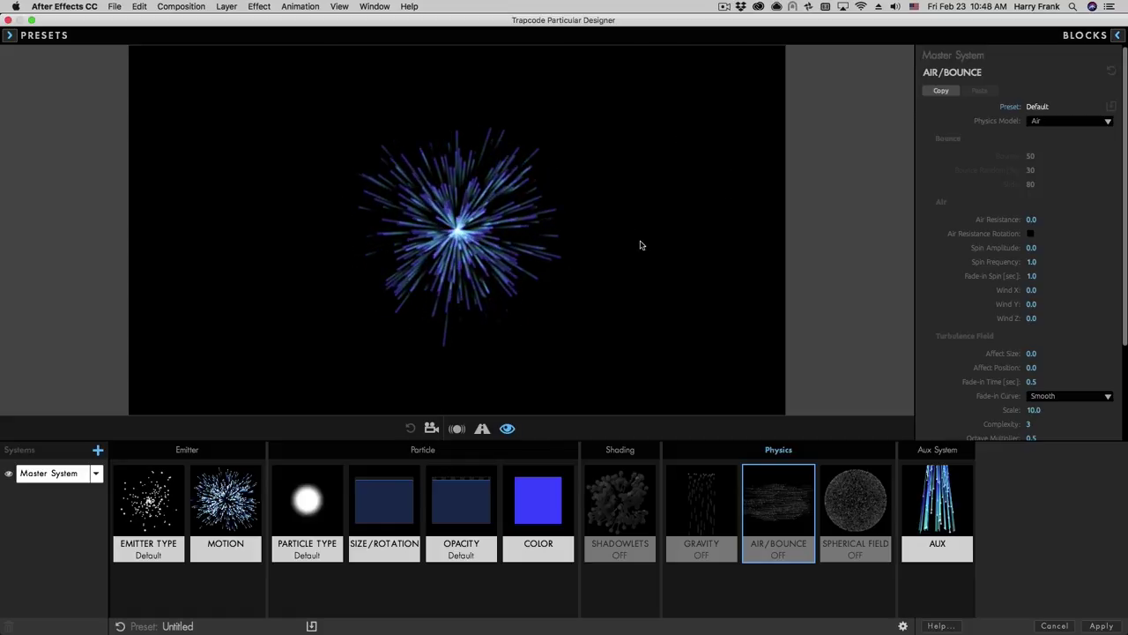
click(1045, 224)
text(1)
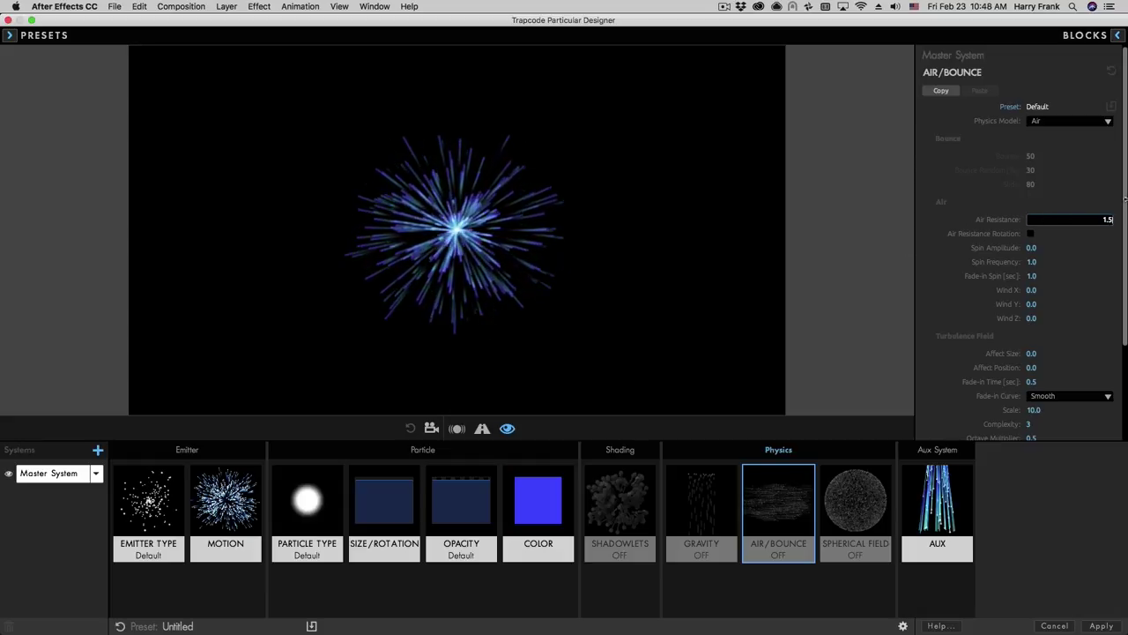
text(.5)
key(Return)
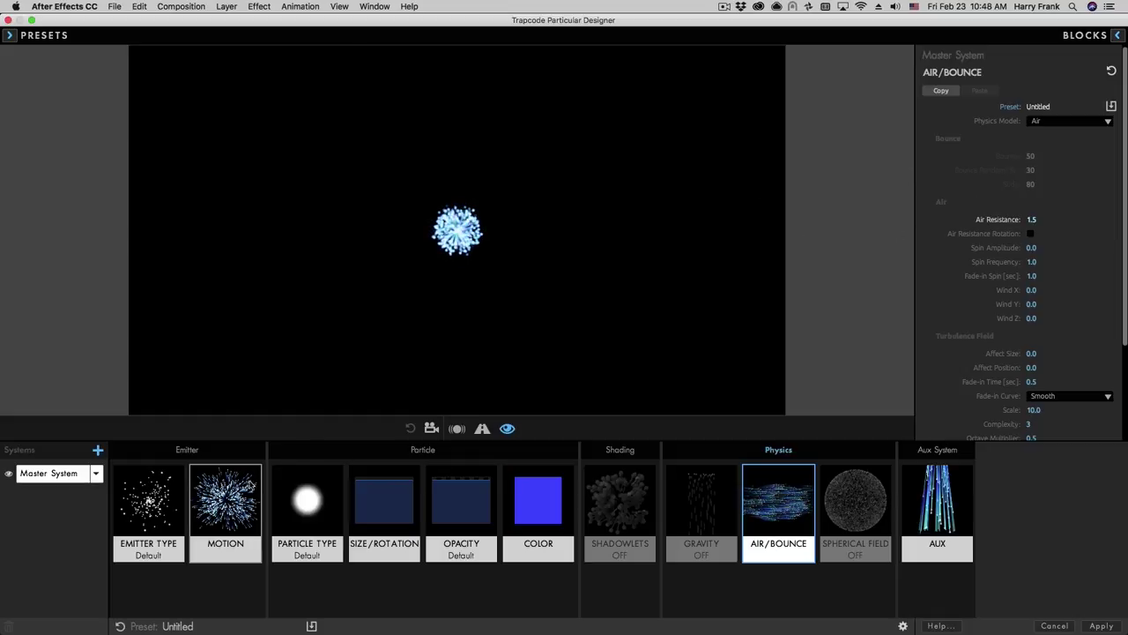
Step: Raise the main particles' Velocity to 183 and preview the trails by moving the emitter
click(212, 498)
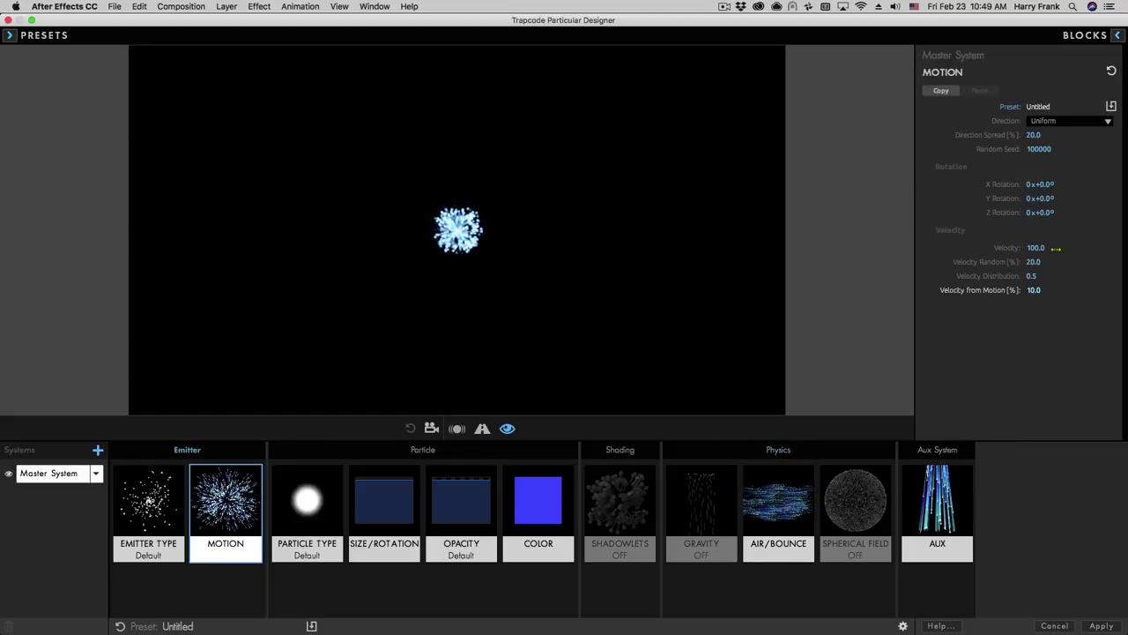
drag(1037, 248, 1046, 248)
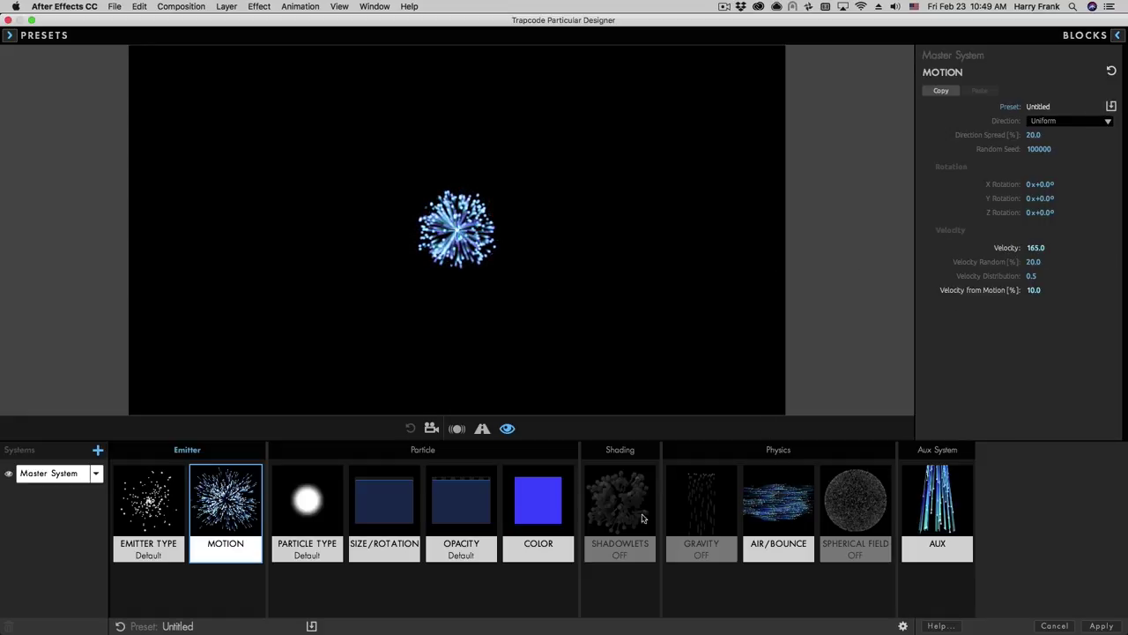
click(772, 511)
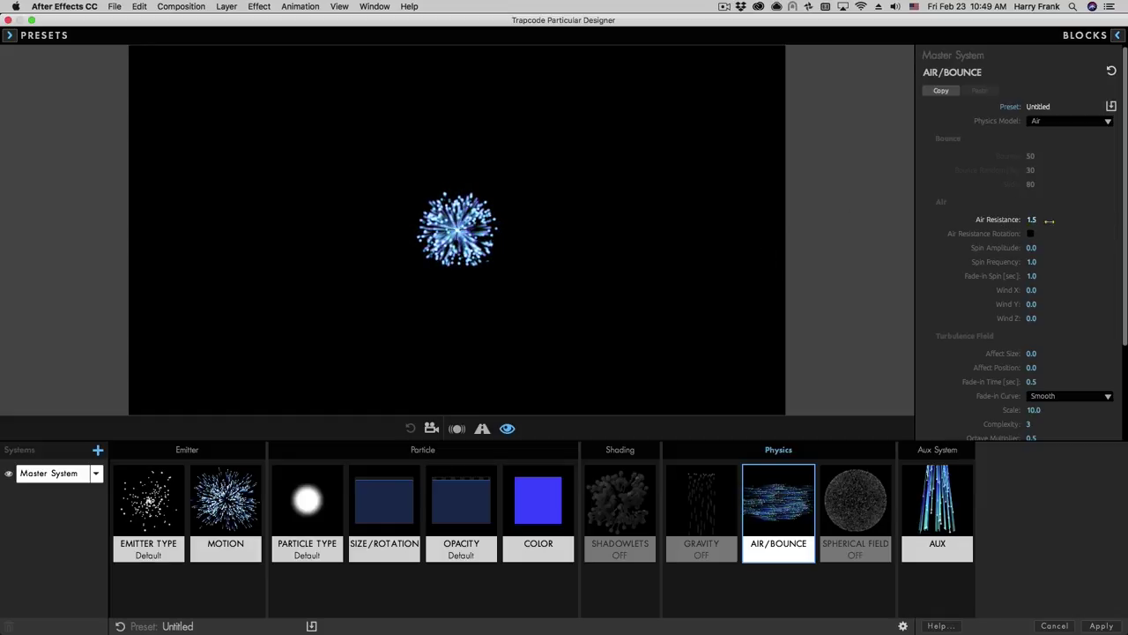
click(252, 505)
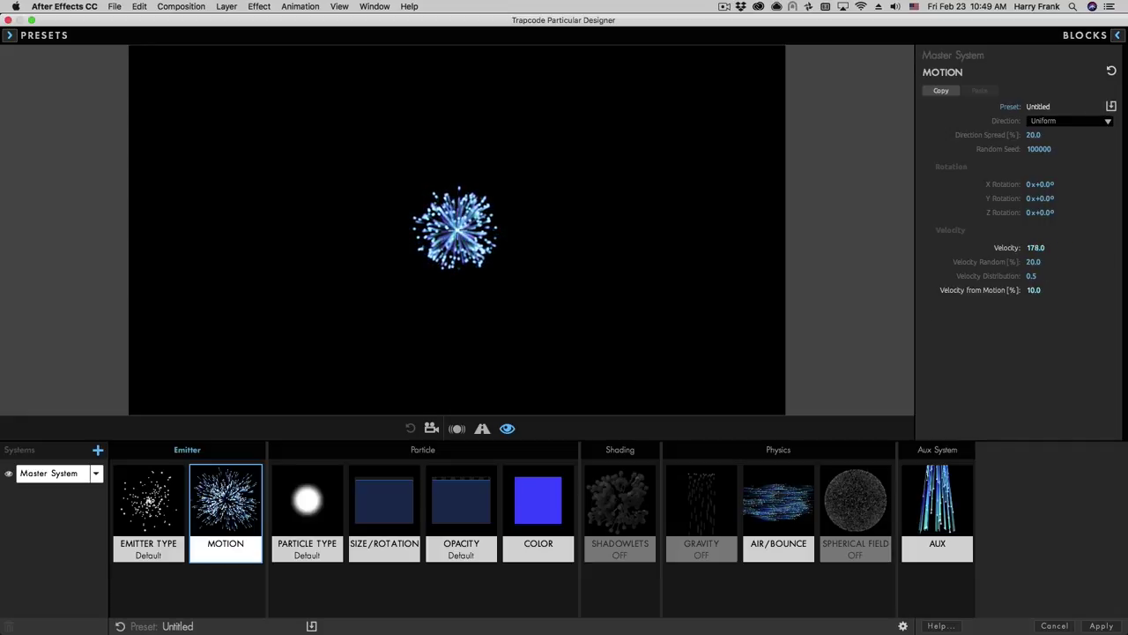
click(777, 493)
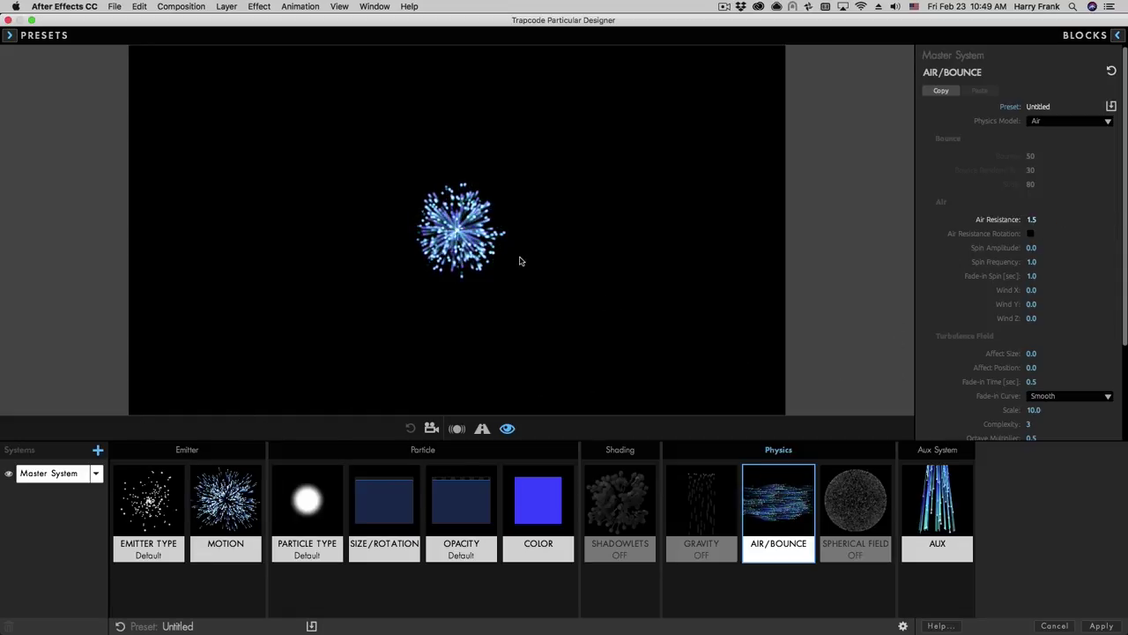
mouse_move(573, 224)
mouse_down()
mouse_move(580, 188)
mouse_move(472, 116)
mouse_move(322, 147)
mouse_move(287, 206)
mouse_move(317, 259)
mouse_move(364, 269)
mouse_move(435, 219)
mouse_move(531, 208)
mouse_move(596, 225)
mouse_move(642, 273)
mouse_move(633, 302)
mouse_move(443, 194)
mouse_move(341, 249)
mouse_move(262, 318)
mouse_move(193, 243)
mouse_move(261, 233)
mouse_move(434, 306)
mouse_move(563, 316)
mouse_move(623, 263)
mouse_move(597, 189)
mouse_up()
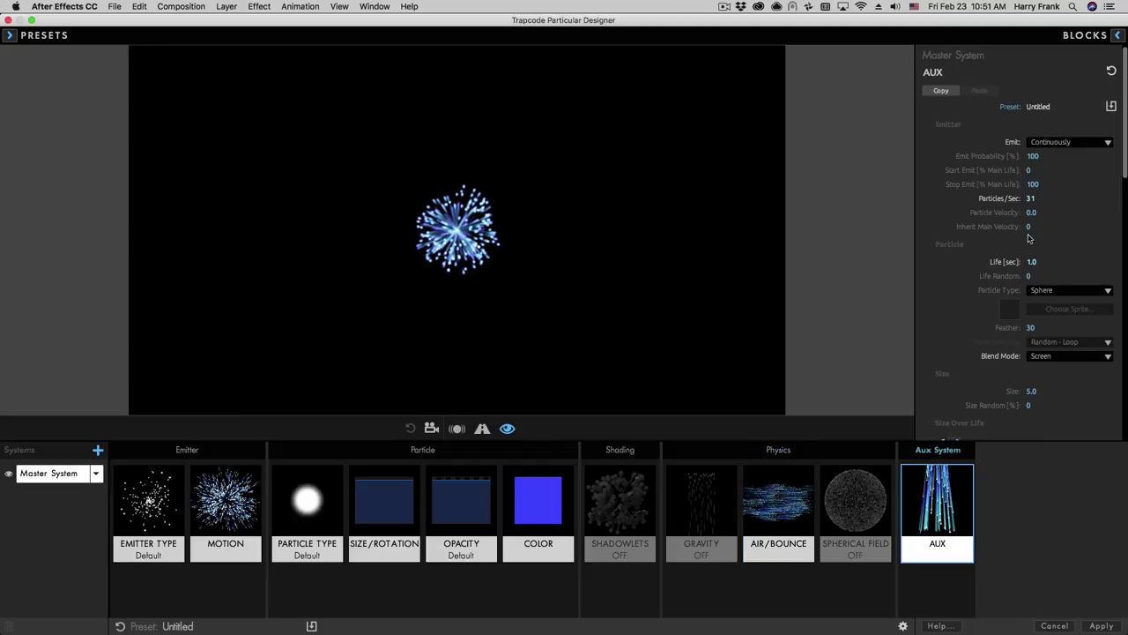
mouse_move(536, 208)
mouse_down()
mouse_move(365, 172)
mouse_move(293, 228)
mouse_move(390, 282)
mouse_move(446, 224)
mouse_move(640, 271)
mouse_move(675, 259)
mouse_up()
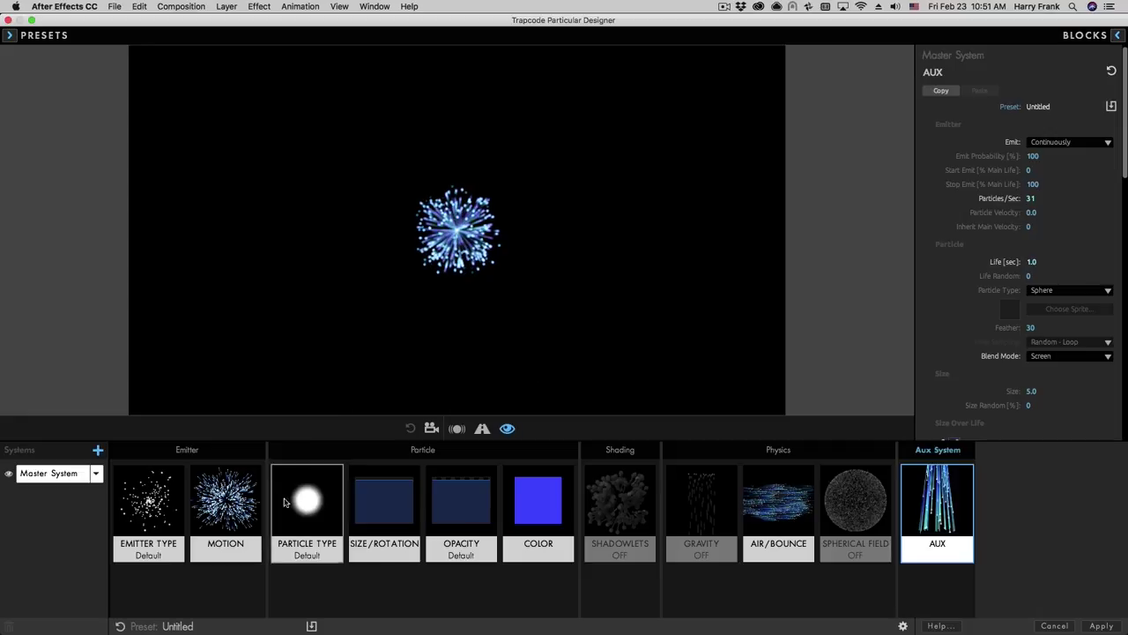
Step: Preview the particles in motion and set the emitter's Velocity from Motion to 15%
click(313, 507)
click(231, 517)
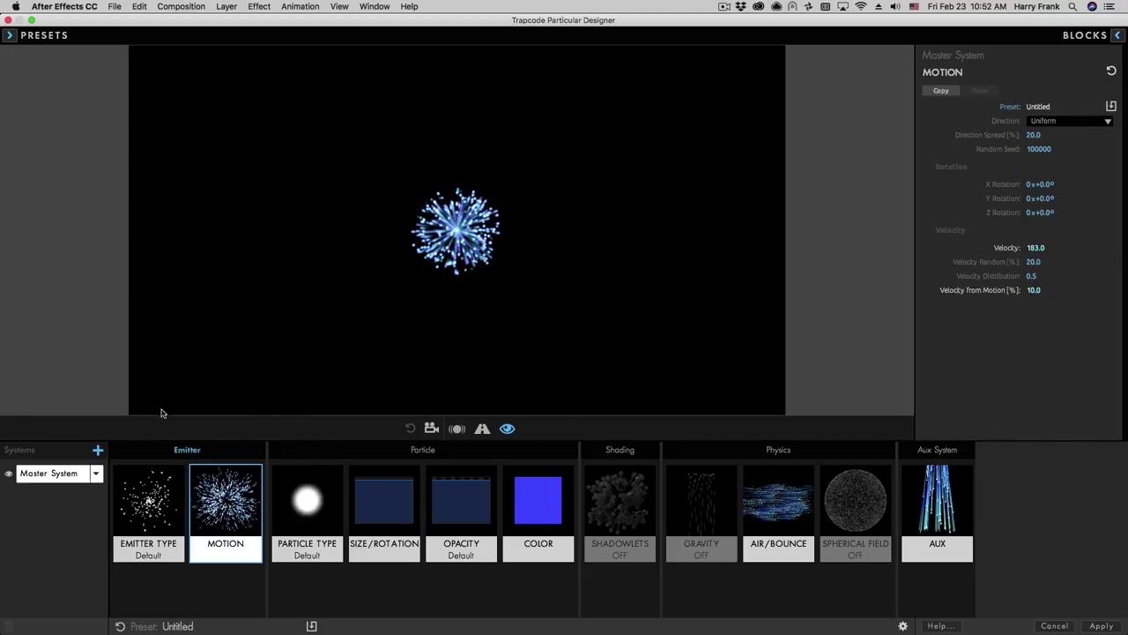
mouse_move(582, 217)
mouse_down()
mouse_move(387, 116)
mouse_move(303, 182)
mouse_move(333, 274)
mouse_move(415, 314)
mouse_move(585, 309)
mouse_up()
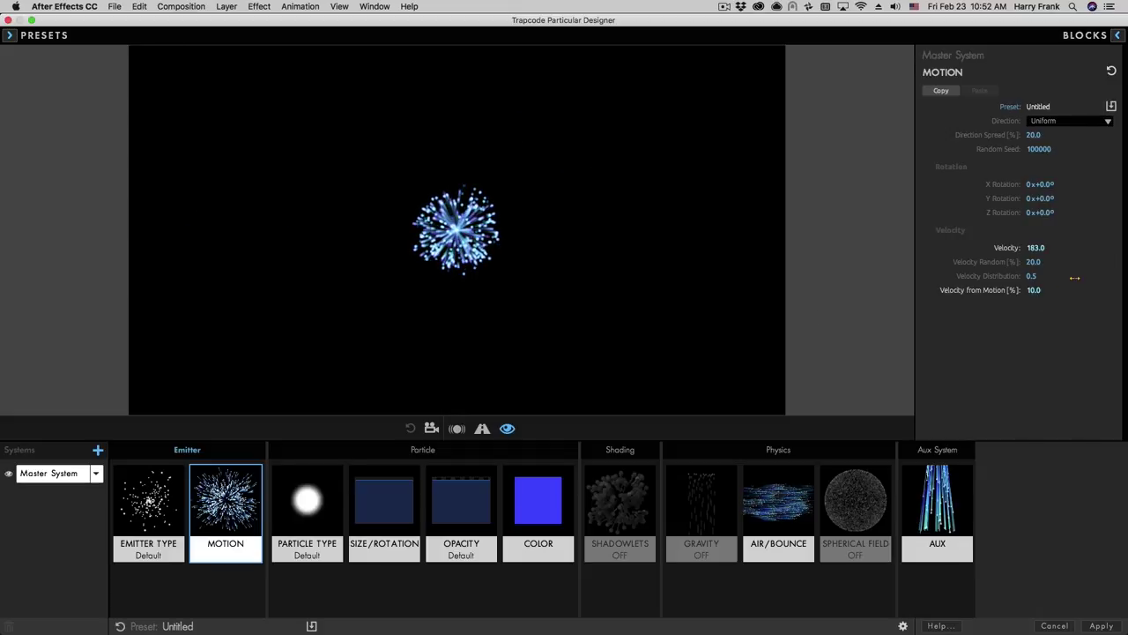
mouse_move(255, 293)
mouse_down()
mouse_move(260, 256)
mouse_move(449, 206)
mouse_move(554, 234)
mouse_up()
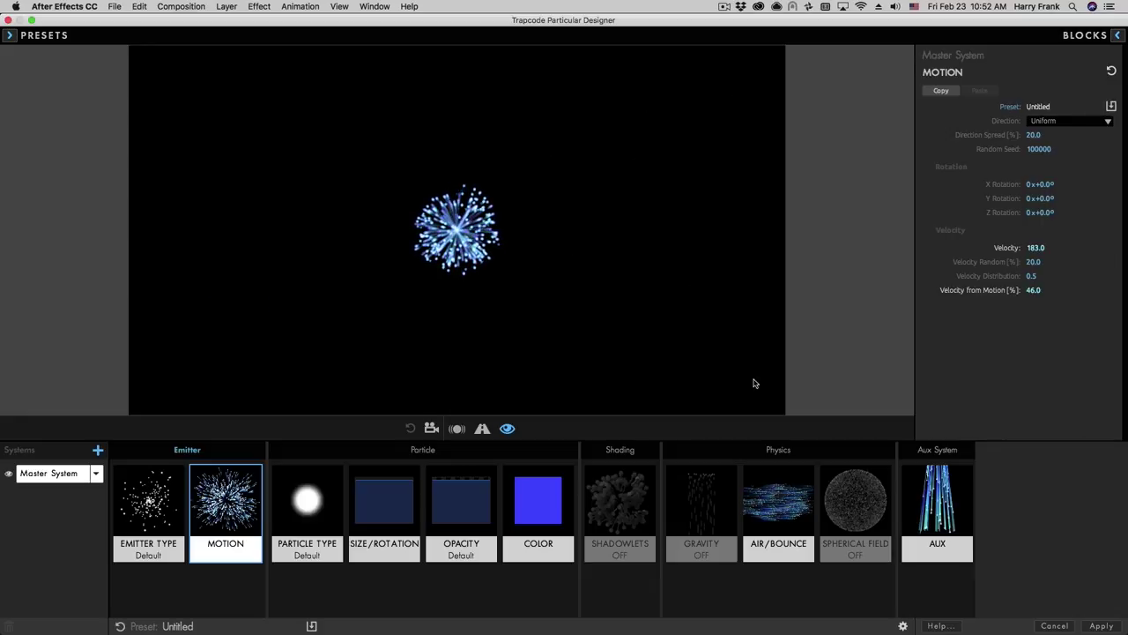
click(1036, 290)
text(15)
key(Return)
Step: Try an Aux Particle Velocity of 5.5 and preview the trails while moving the emitter
click(950, 502)
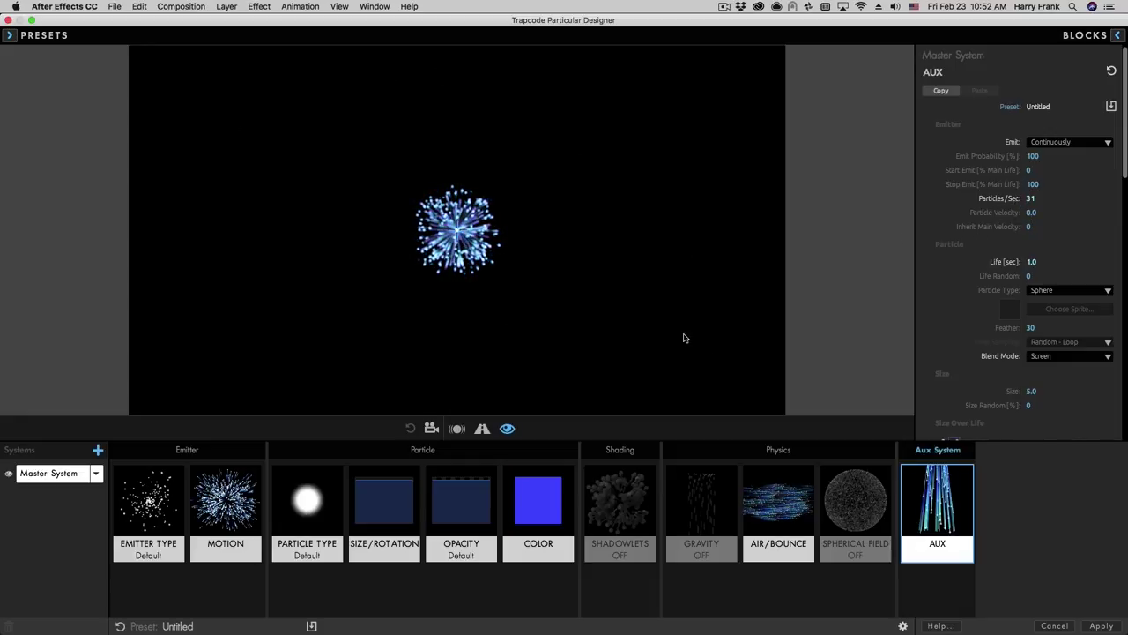
mouse_move(475, 245)
mouse_down()
mouse_move(291, 250)
mouse_move(371, 207)
mouse_move(440, 198)
mouse_move(716, 239)
mouse_move(679, 252)
mouse_up()
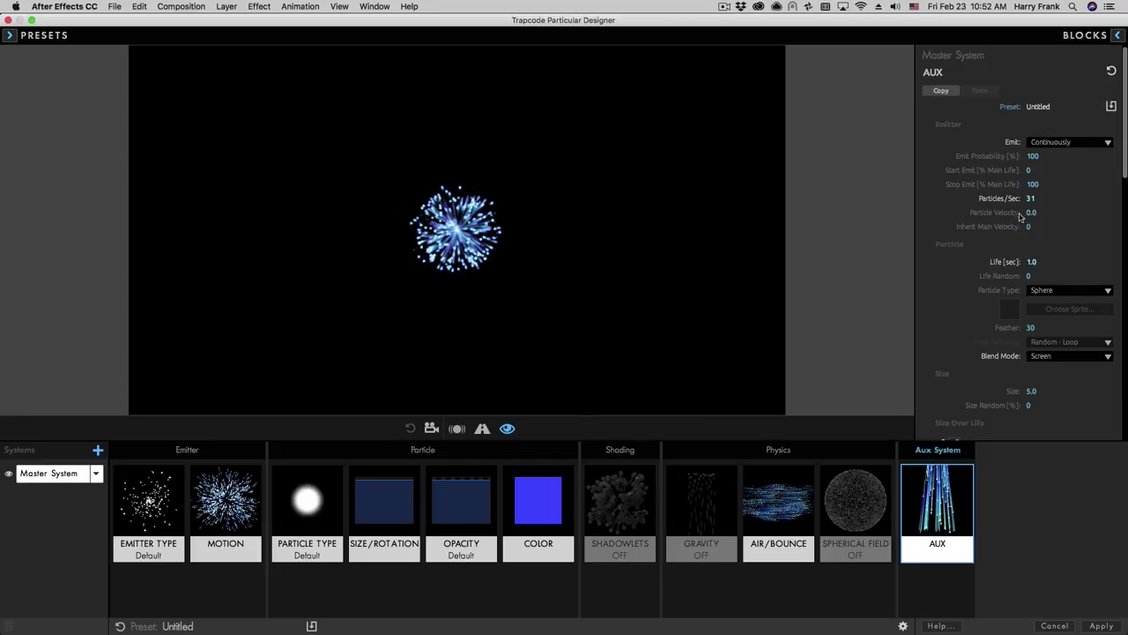
mouse_move(261, 289)
mouse_down()
mouse_move(401, 232)
mouse_move(541, 208)
mouse_move(745, 212)
mouse_up()
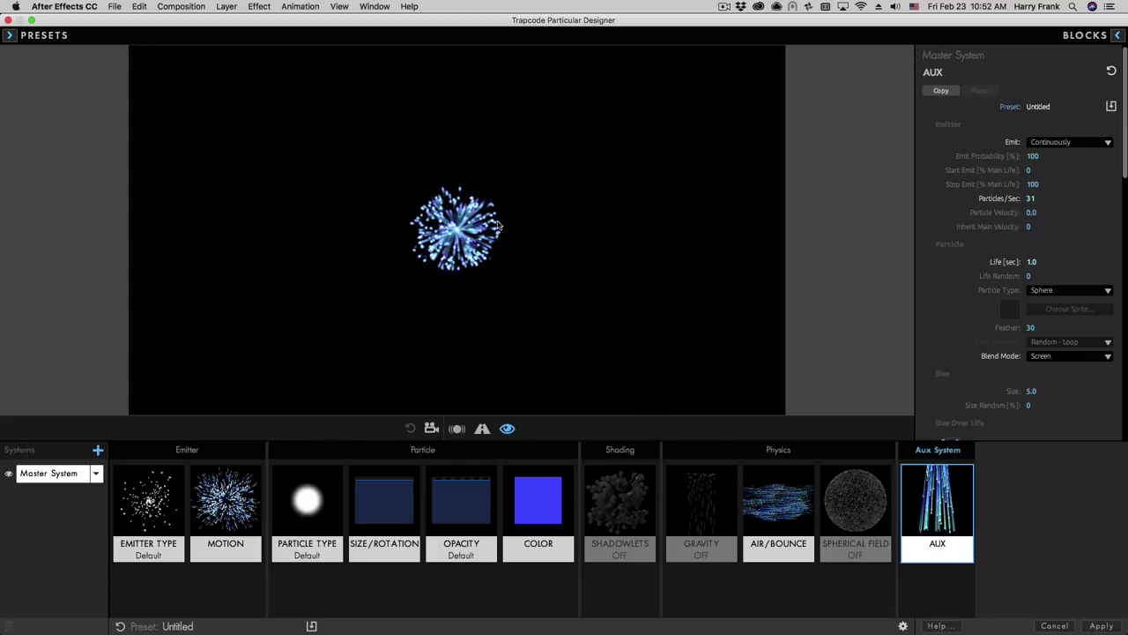
drag(1042, 213, 1049, 212)
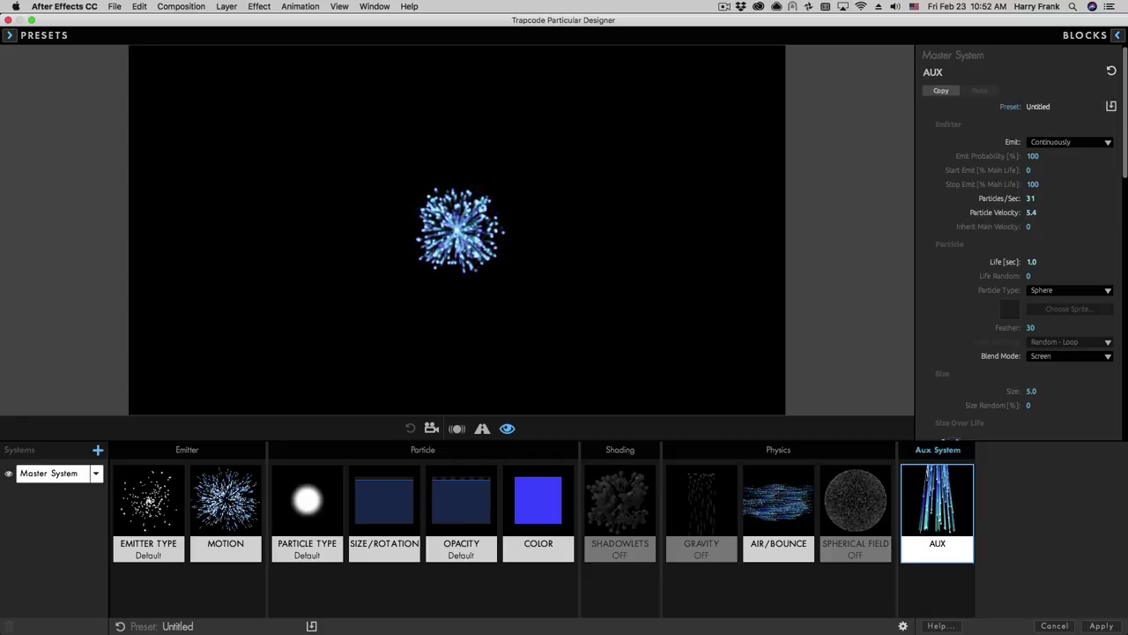
mouse_move(323, 279)
mouse_down()
mouse_move(413, 201)
mouse_move(520, 181)
mouse_move(614, 186)
mouse_move(723, 221)
mouse_up()
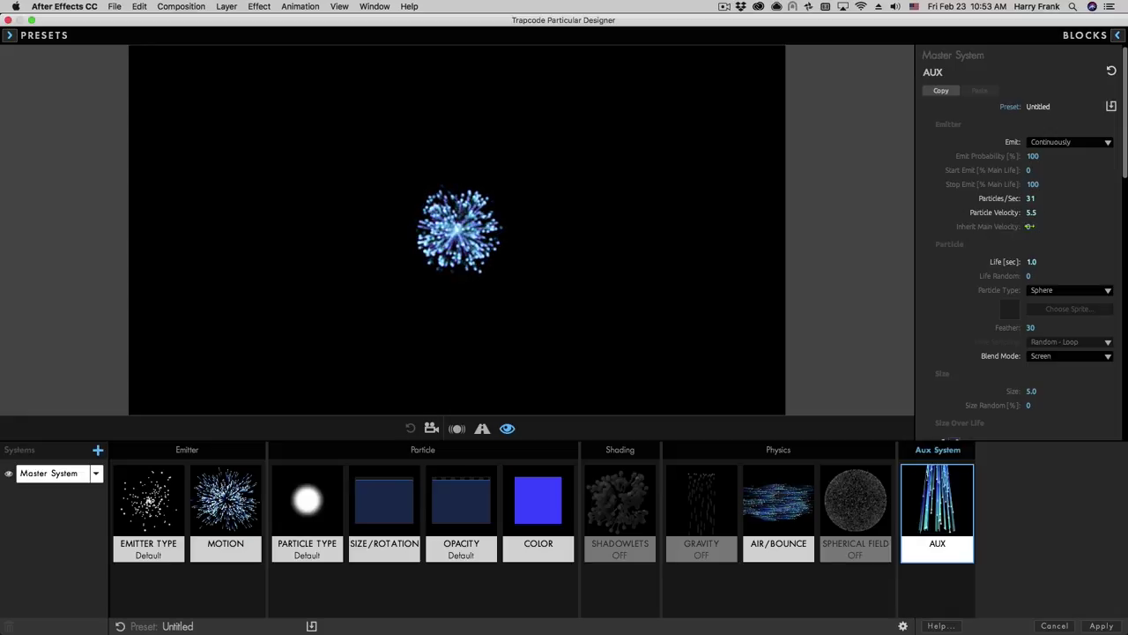
Step: Set the Aux system's Particle Velocity to 20 and preview the scattered trails by moving the emitter
click(1033, 212)
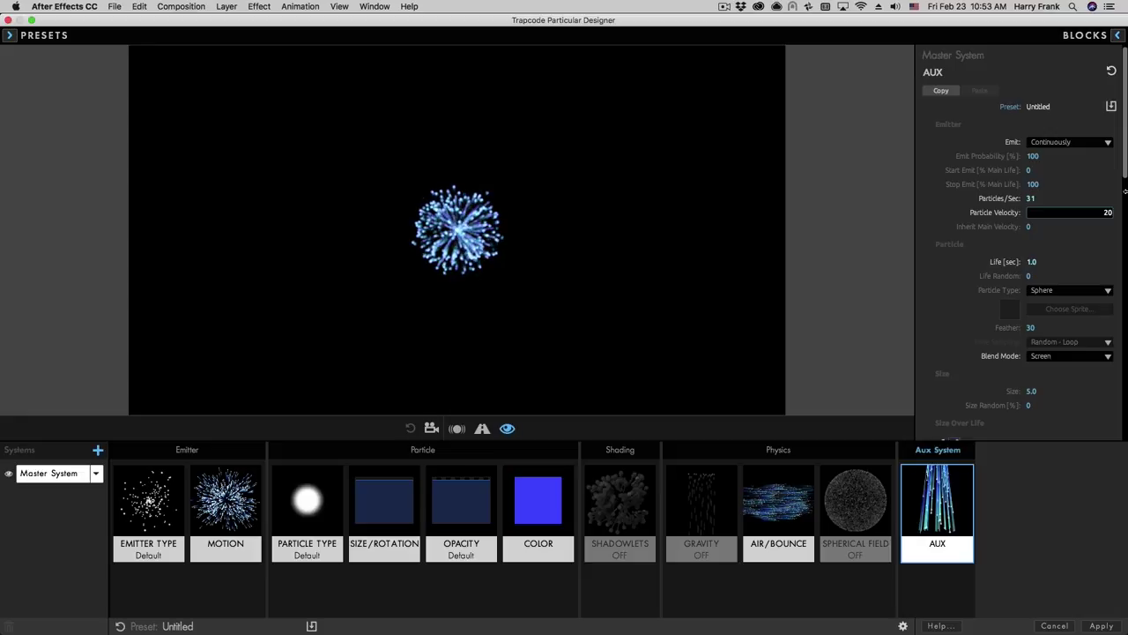
key(Return)
mouse_move(308, 323)
mouse_down()
mouse_move(340, 232)
mouse_move(428, 145)
mouse_move(547, 123)
mouse_move(633, 146)
mouse_move(686, 191)
mouse_move(669, 252)
mouse_move(603, 236)
mouse_move(529, 179)
mouse_move(424, 146)
mouse_move(296, 194)
mouse_up()
mouse_move(720, 234)
mouse_down()
mouse_move(485, 114)
mouse_move(249, 181)
mouse_move(171, 145)
mouse_move(320, 124)
mouse_move(374, 208)
mouse_move(465, 273)
mouse_move(643, 293)
mouse_move(738, 203)
mouse_move(520, 278)
mouse_move(383, 177)
mouse_move(423, 174)
mouse_move(476, 194)
mouse_up()
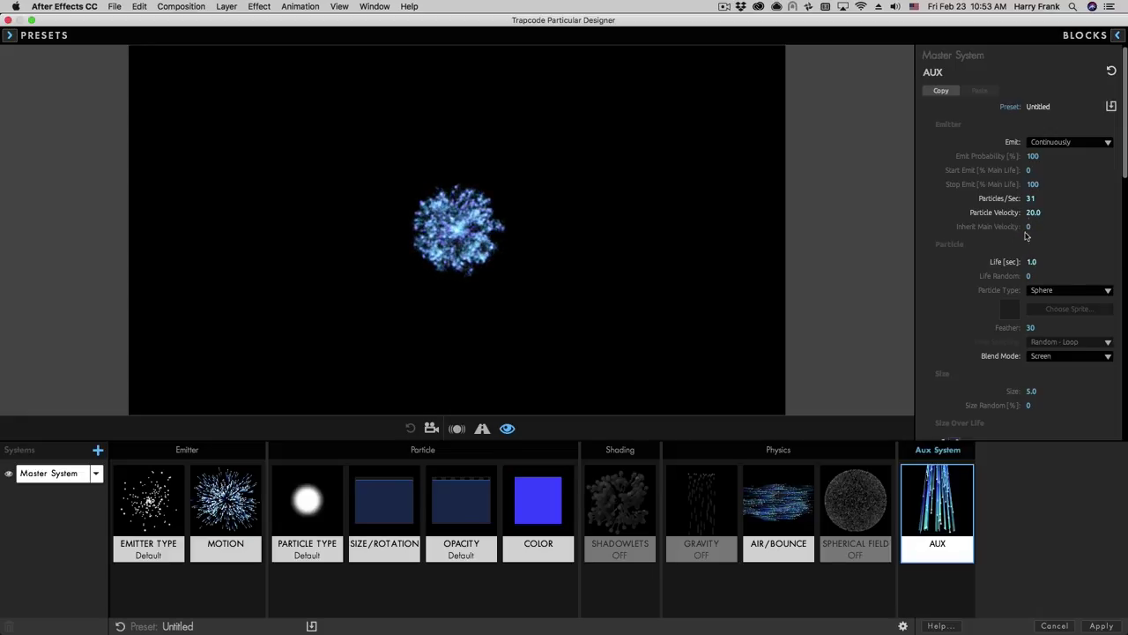
Step: Try an Aux Inherit Main Velocity of 48 and preview the trails while moving the emitter
mouse_move(362, 358)
mouse_down()
mouse_move(154, 312)
mouse_move(260, 167)
mouse_move(556, 159)
mouse_move(573, 209)
mouse_up()
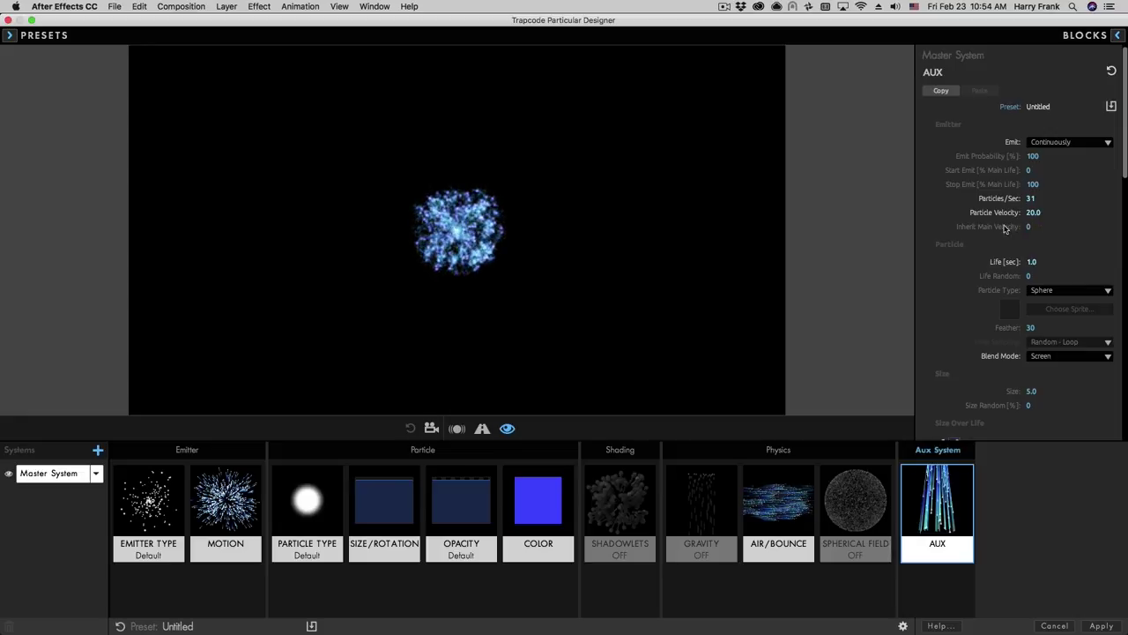
drag(1023, 233, 1014, 236)
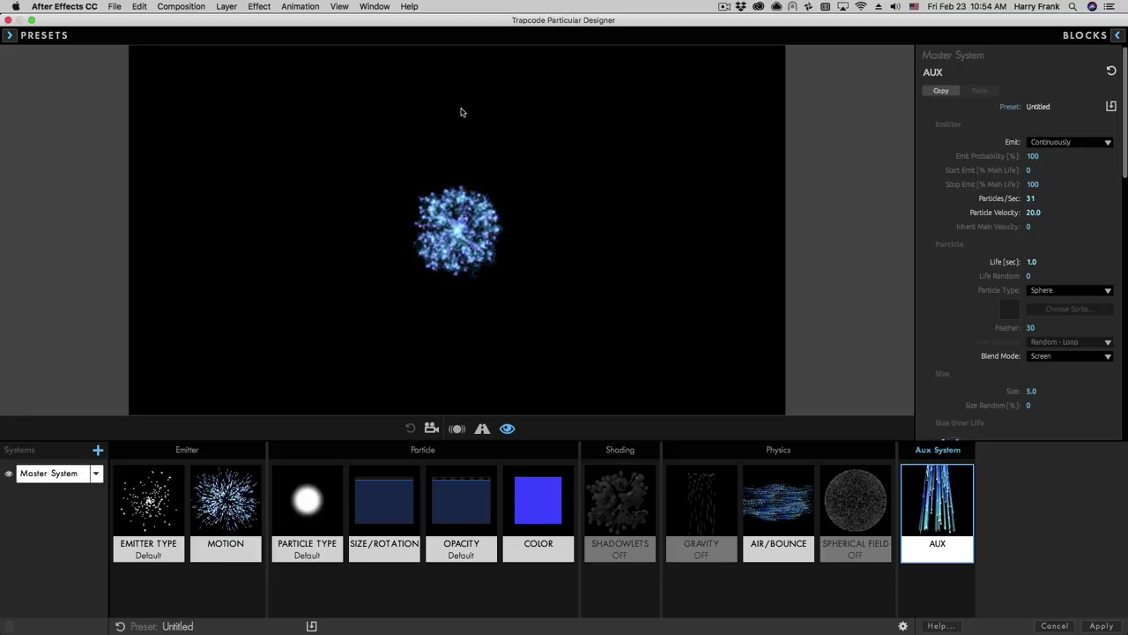
drag(1028, 226, 1050, 227)
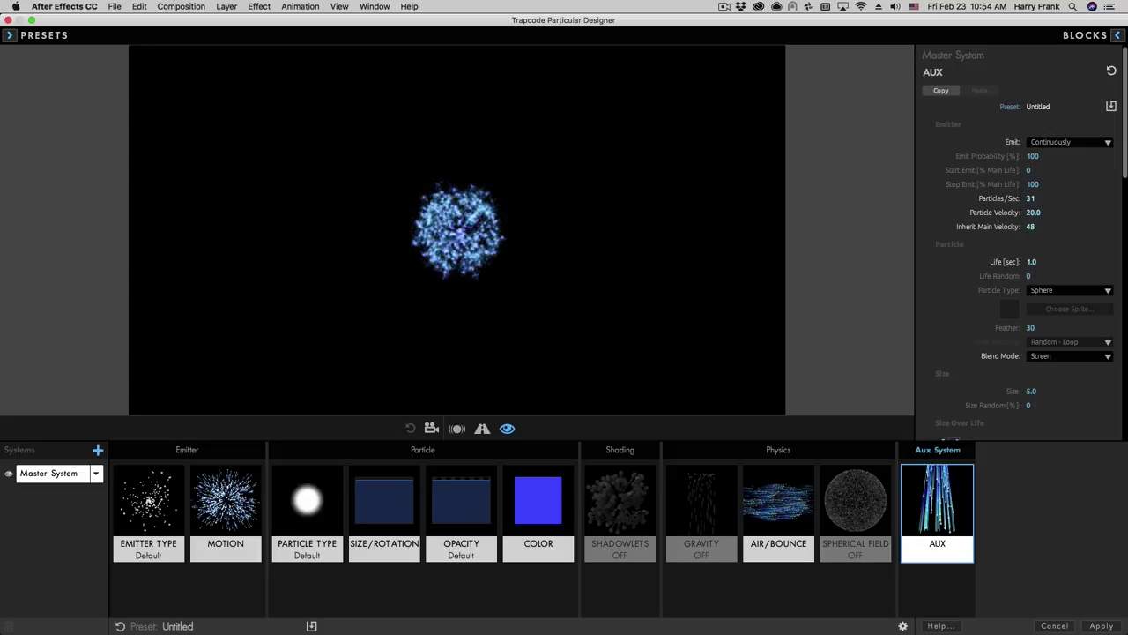
mouse_move(455, 287)
mouse_down()
mouse_move(272, 158)
mouse_move(486, 153)
mouse_move(556, 275)
mouse_move(728, 281)
mouse_move(750, 182)
mouse_move(194, 280)
mouse_move(337, 167)
mouse_move(431, 279)
mouse_move(670, 343)
mouse_move(728, 153)
mouse_move(557, 197)
mouse_move(432, 342)
mouse_move(209, 302)
mouse_move(291, 176)
mouse_move(530, 330)
mouse_move(657, 317)
mouse_up()
Step: Try an Aux Particle Velocity of 0 with Inherit Main Velocity at 50, and preview the trails by moving the emitter
click(995, 216)
drag(993, 231, 996, 247)
mouse_move(625, 244)
mouse_down()
mouse_move(613, 188)
mouse_move(515, 104)
mouse_move(322, 148)
mouse_move(270, 231)
mouse_move(197, 293)
mouse_move(166, 243)
mouse_move(267, 199)
mouse_move(360, 223)
mouse_move(495, 300)
mouse_move(617, 306)
mouse_move(704, 281)
mouse_move(737, 256)
mouse_up()
drag(1028, 226, 1040, 227)
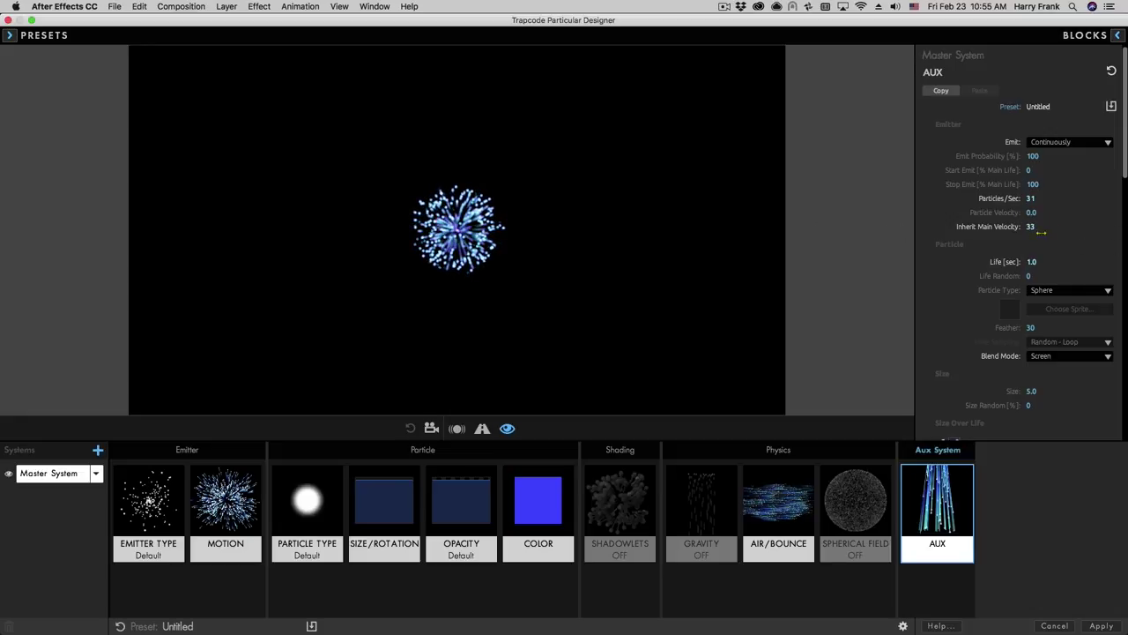
mouse_move(557, 182)
mouse_down()
mouse_move(291, 194)
mouse_move(199, 320)
mouse_move(119, 257)
mouse_move(300, 193)
mouse_move(574, 309)
mouse_move(699, 320)
mouse_move(747, 283)
mouse_move(716, 209)
mouse_move(590, 202)
mouse_move(523, 259)
mouse_move(463, 290)
mouse_move(378, 267)
mouse_move(629, 271)
mouse_move(612, 197)
mouse_move(507, 187)
mouse_move(445, 258)
mouse_move(304, 273)
mouse_move(232, 193)
mouse_move(270, 167)
mouse_move(297, 181)
mouse_move(353, 257)
mouse_move(424, 309)
mouse_move(525, 335)
mouse_move(633, 319)
mouse_move(670, 292)
mouse_move(657, 231)
mouse_move(598, 194)
mouse_move(554, 228)
mouse_move(524, 286)
mouse_move(433, 335)
mouse_move(329, 332)
mouse_move(279, 248)
mouse_move(351, 191)
mouse_move(441, 276)
mouse_move(561, 317)
mouse_move(682, 306)
mouse_move(713, 273)
mouse_move(700, 210)
mouse_move(620, 217)
mouse_up()
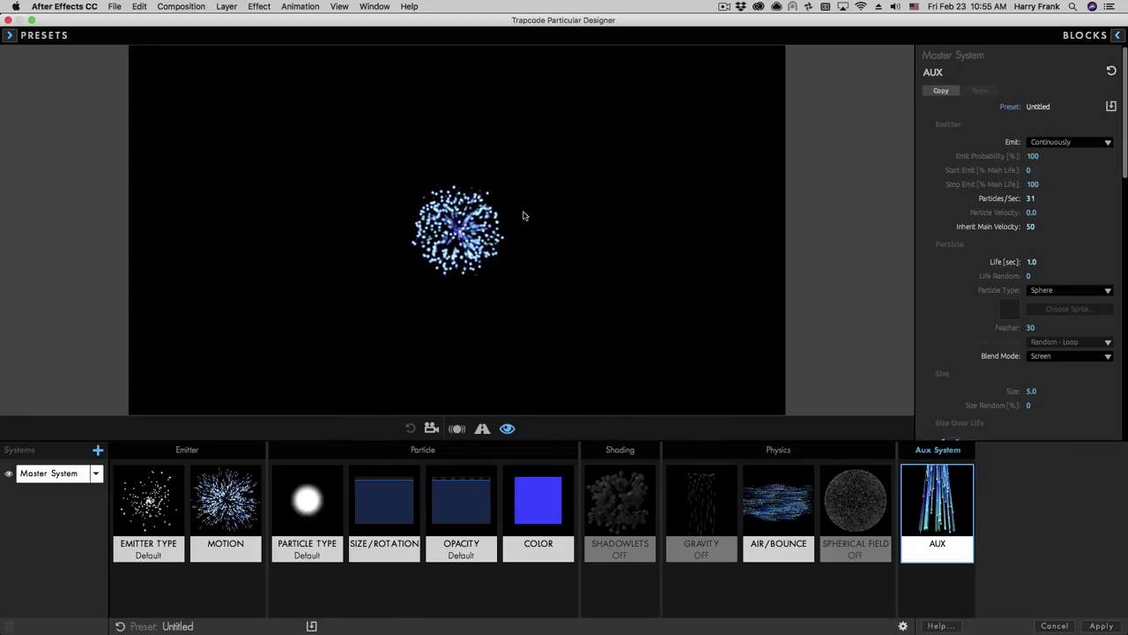
Step: Preview the inherited motion and try an Aux Particle Velocity of 15.3 while moving the emitter
mouse_move(468, 191)
mouse_down()
mouse_move(392, 311)
mouse_move(230, 299)
mouse_move(223, 174)
mouse_move(329, 179)
mouse_move(374, 222)
mouse_move(466, 272)
mouse_move(623, 272)
mouse_move(634, 210)
mouse_move(563, 215)
mouse_move(512, 279)
mouse_move(392, 314)
mouse_move(310, 250)
mouse_up()
mouse_move(460, 255)
mouse_down()
mouse_move(557, 312)
mouse_move(656, 325)
mouse_move(671, 314)
mouse_move(699, 208)
mouse_move(631, 241)
mouse_move(603, 305)
mouse_up()
drag(1040, 213, 1044, 213)
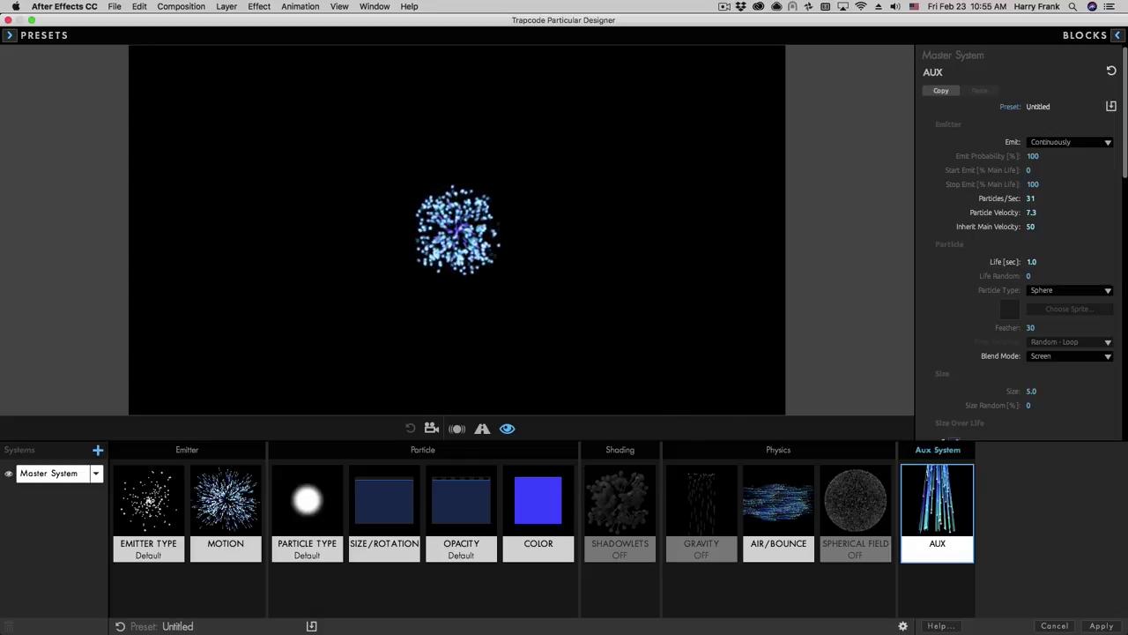
mouse_move(616, 220)
mouse_down()
mouse_move(464, 220)
mouse_move(468, 318)
mouse_move(398, 356)
mouse_move(260, 323)
mouse_move(223, 239)
mouse_move(279, 206)
mouse_move(408, 290)
mouse_move(499, 303)
mouse_move(646, 290)
mouse_move(718, 240)
mouse_move(678, 190)
mouse_move(650, 193)
mouse_move(552, 294)
mouse_move(415, 312)
mouse_move(331, 265)
mouse_move(350, 196)
mouse_move(392, 187)
mouse_move(542, 292)
mouse_move(630, 319)
mouse_up()
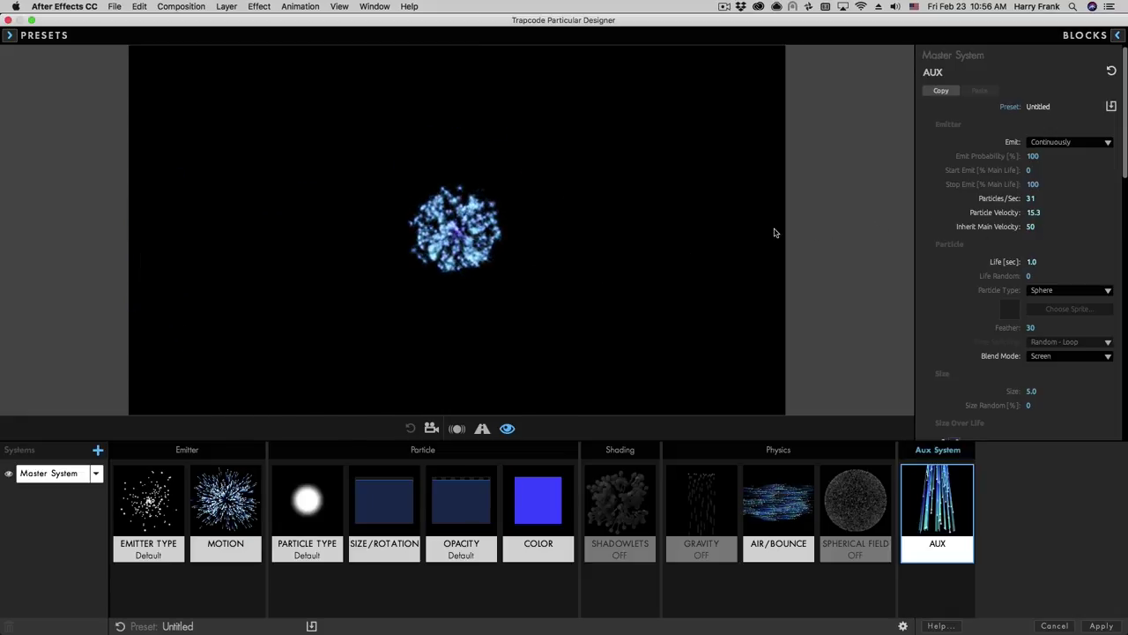
Step: Return Inherit Main Velocity to 0, preview the trails, and set the Aux Particle Velocity to 2
drag(992, 225, 956, 227)
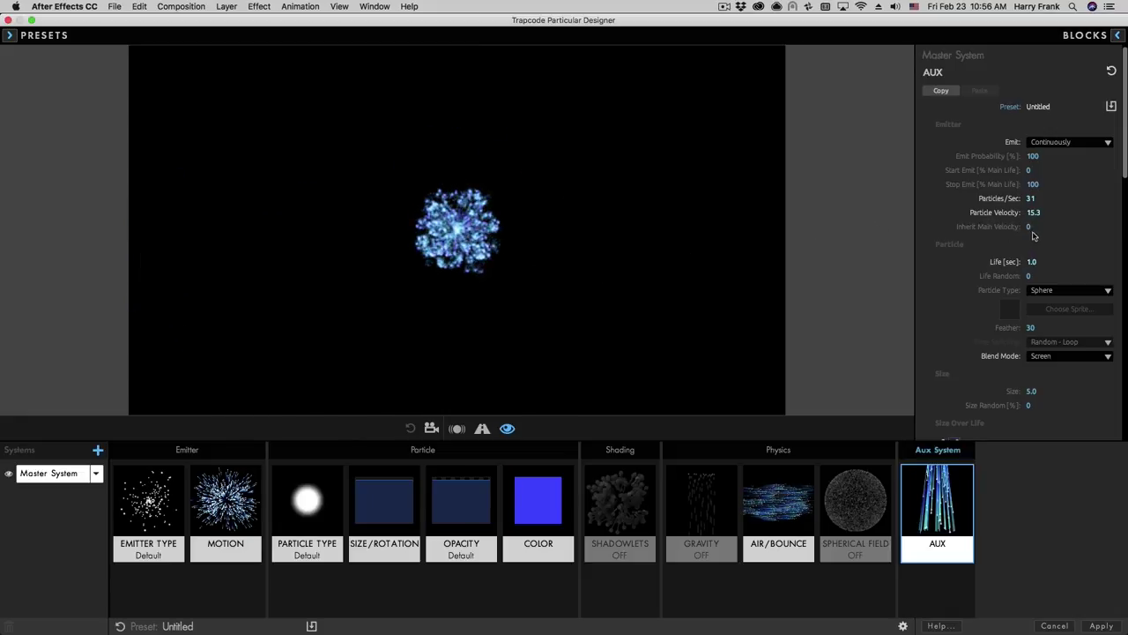
mouse_move(483, 287)
mouse_down()
mouse_move(478, 131)
mouse_move(594, 232)
mouse_up()
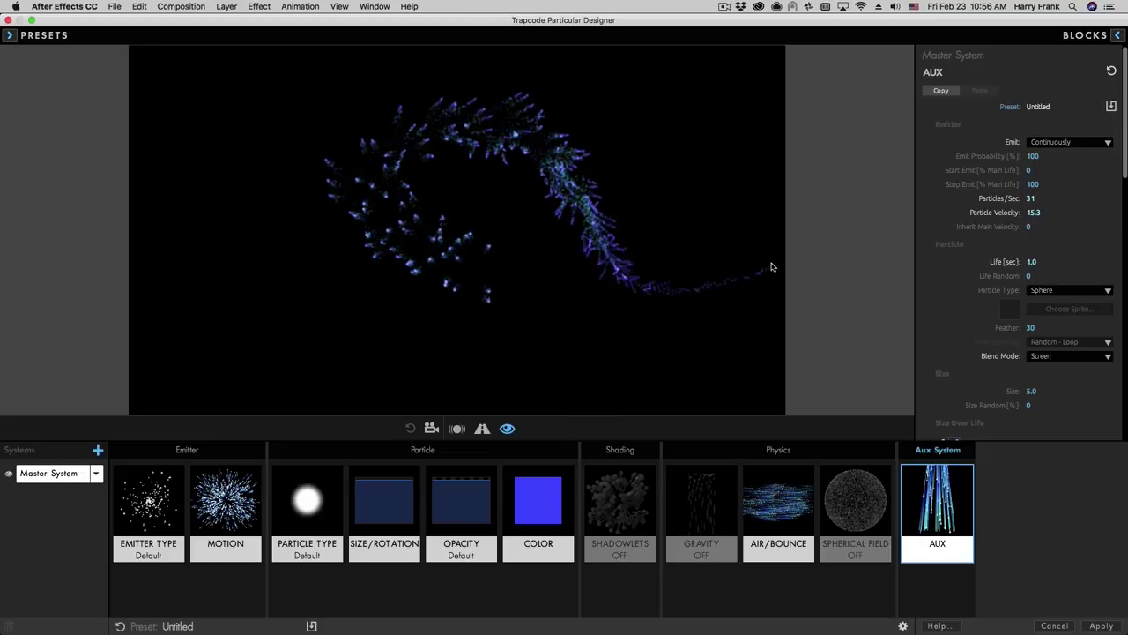
drag(1038, 212, 1037, 212)
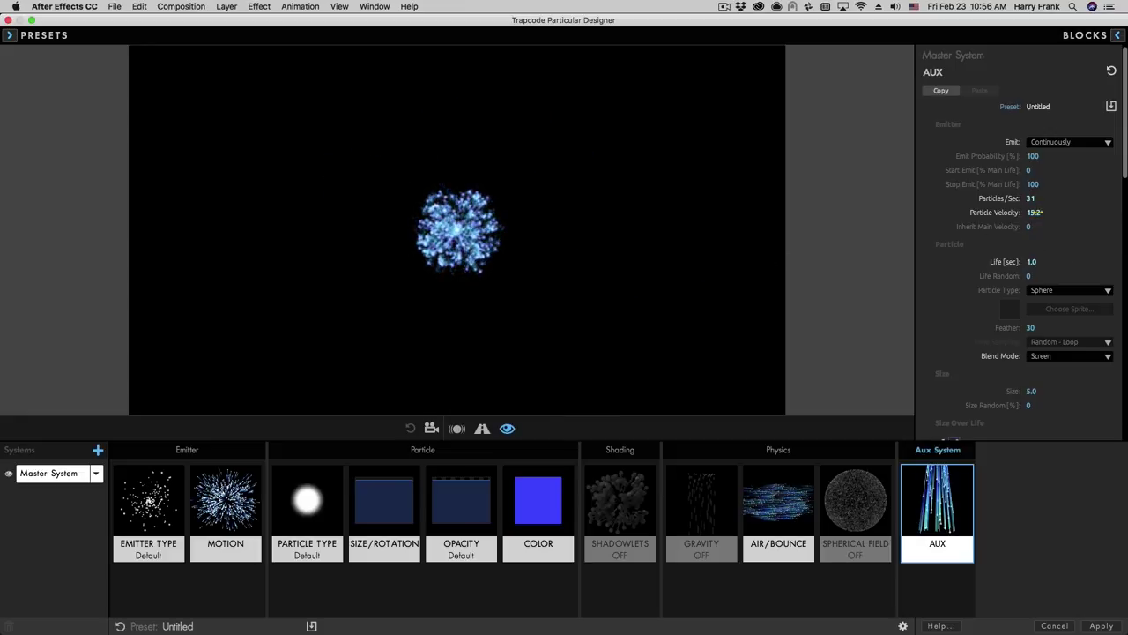
click(1039, 212)
text(2)
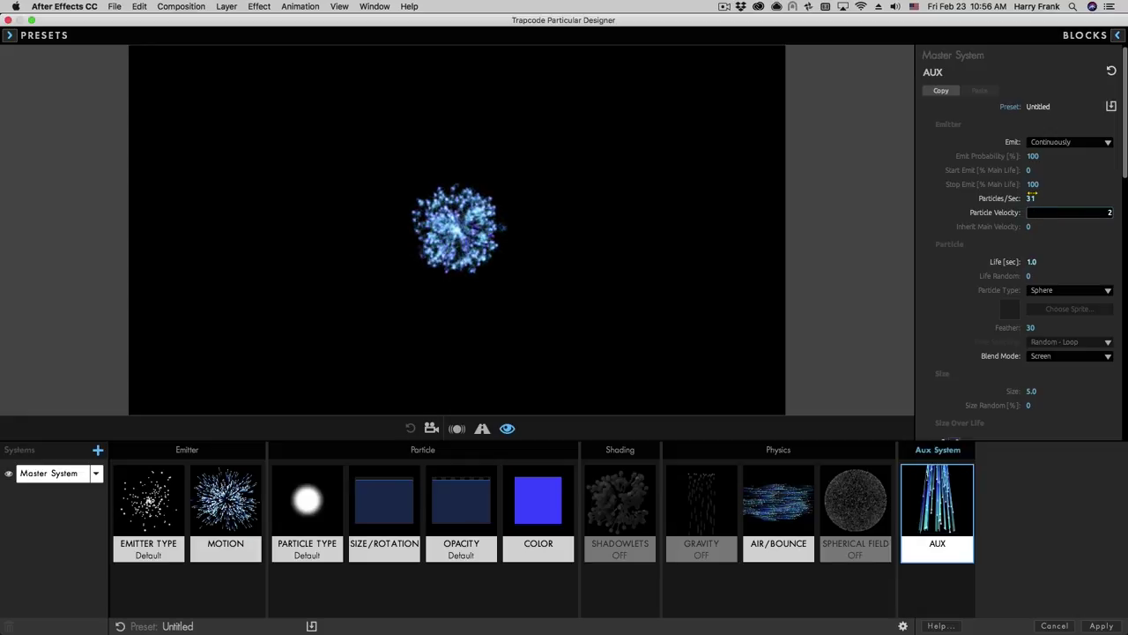
key(Return)
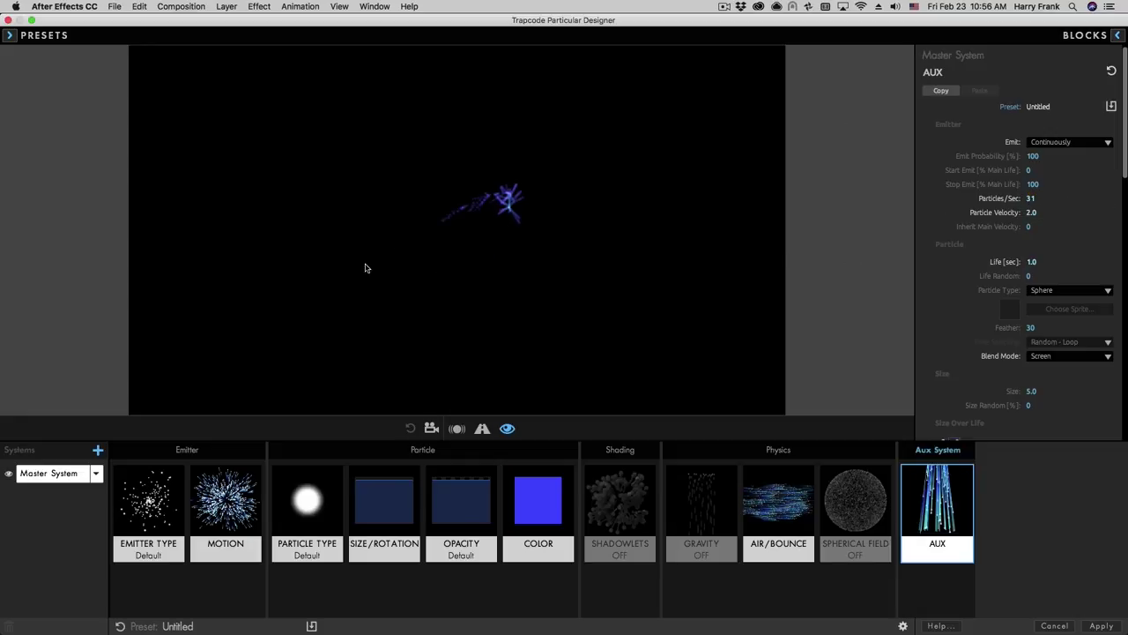
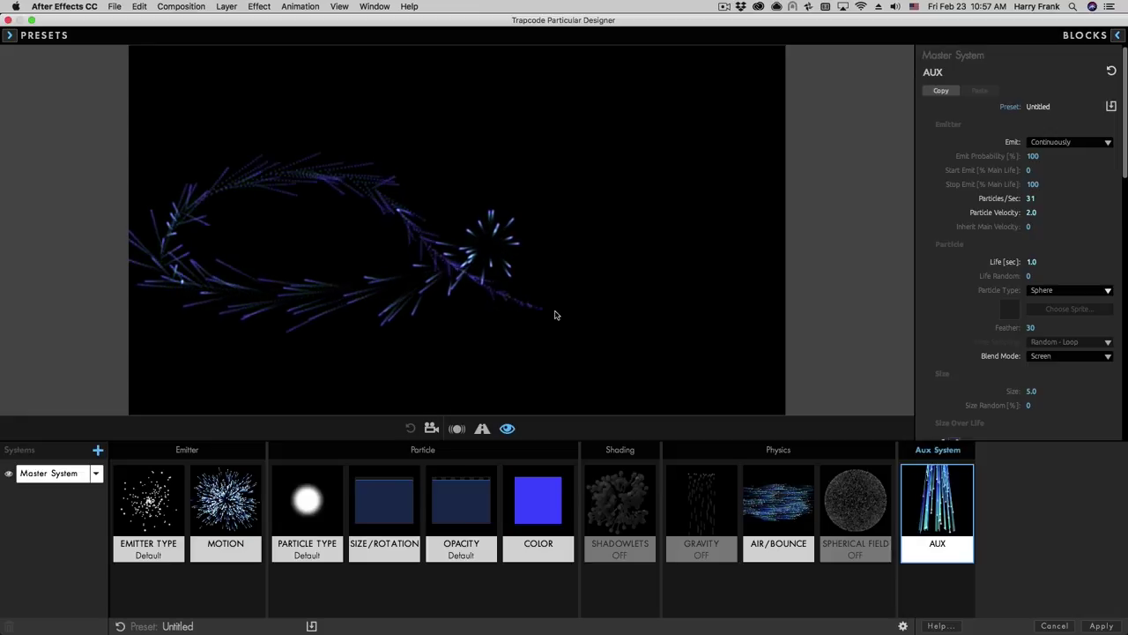
Step: Try the Sprite Colorize particle type for the Aux particles with the star sprite from 2D Shapes
click(1054, 291)
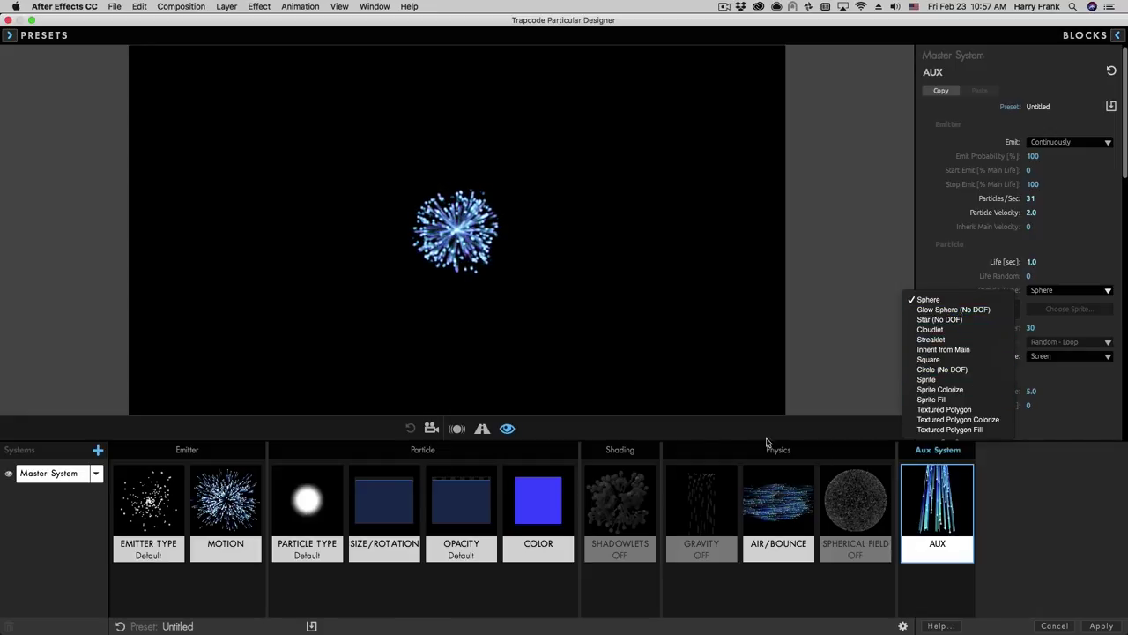
click(961, 389)
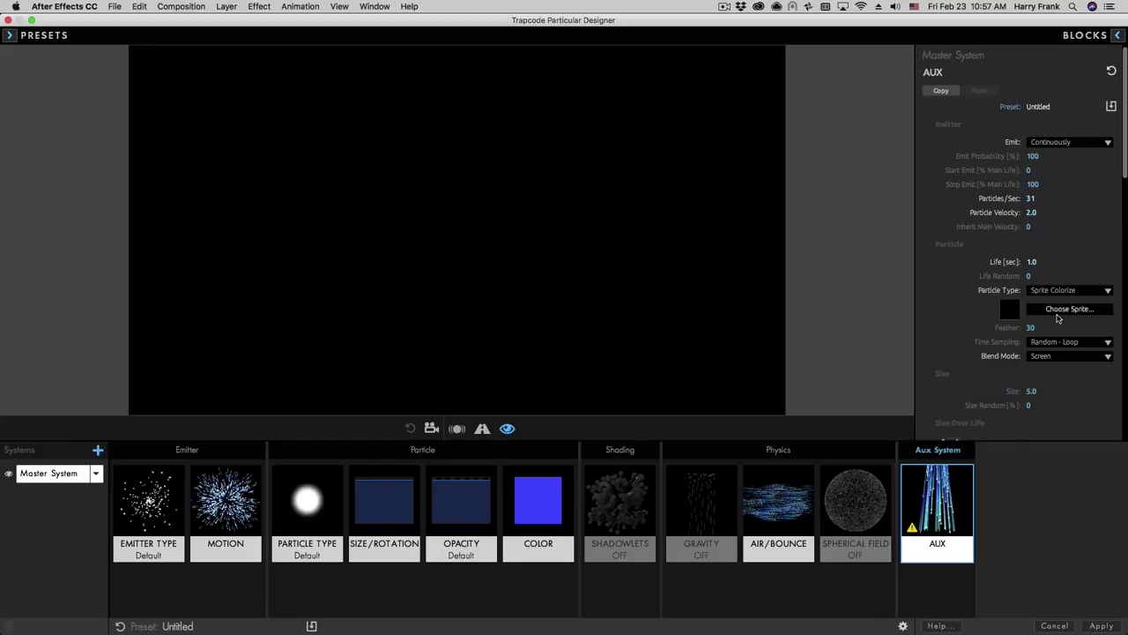
click(1074, 310)
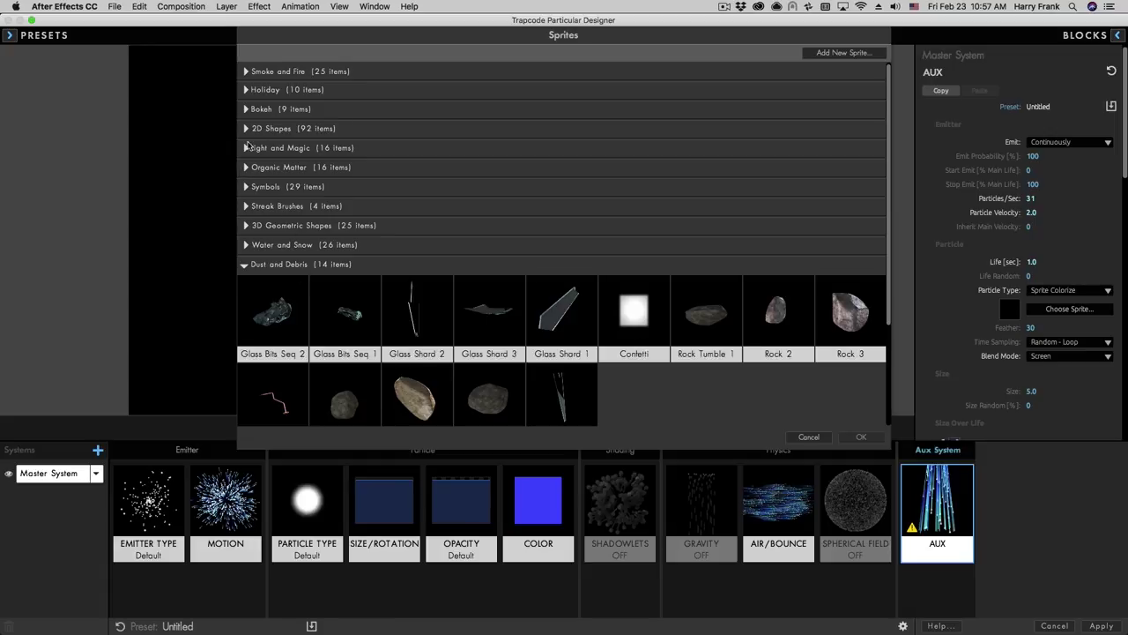
click(247, 128)
double_click(282, 175)
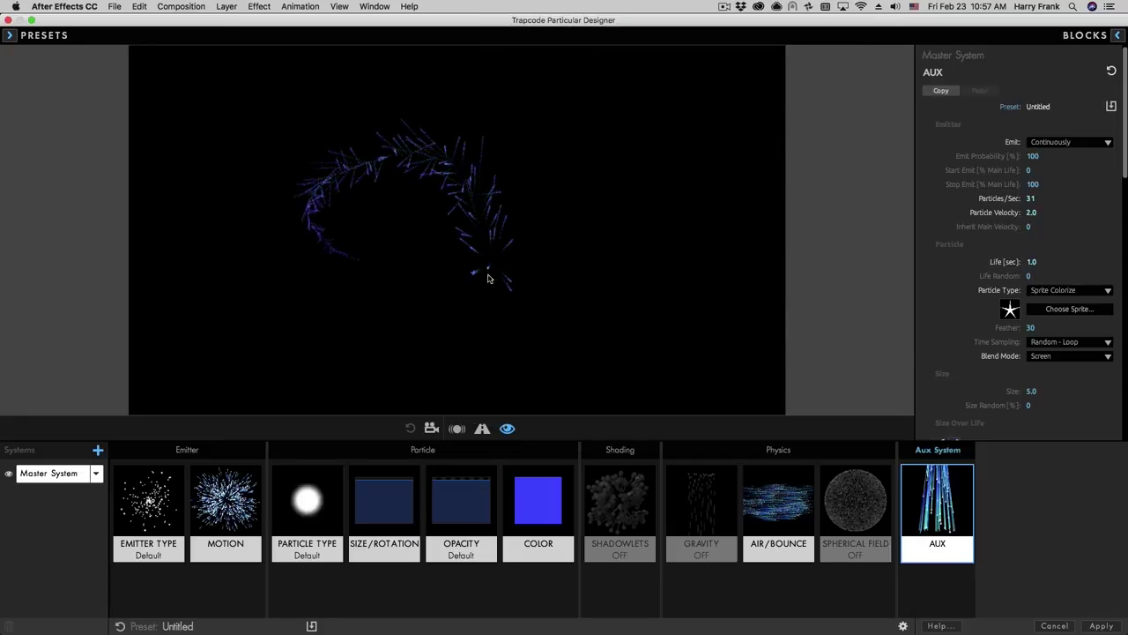
Step: Try an Aux particle Size of 16.9 and preview the star trails by moving the emitter
drag(1031, 390, 1056, 391)
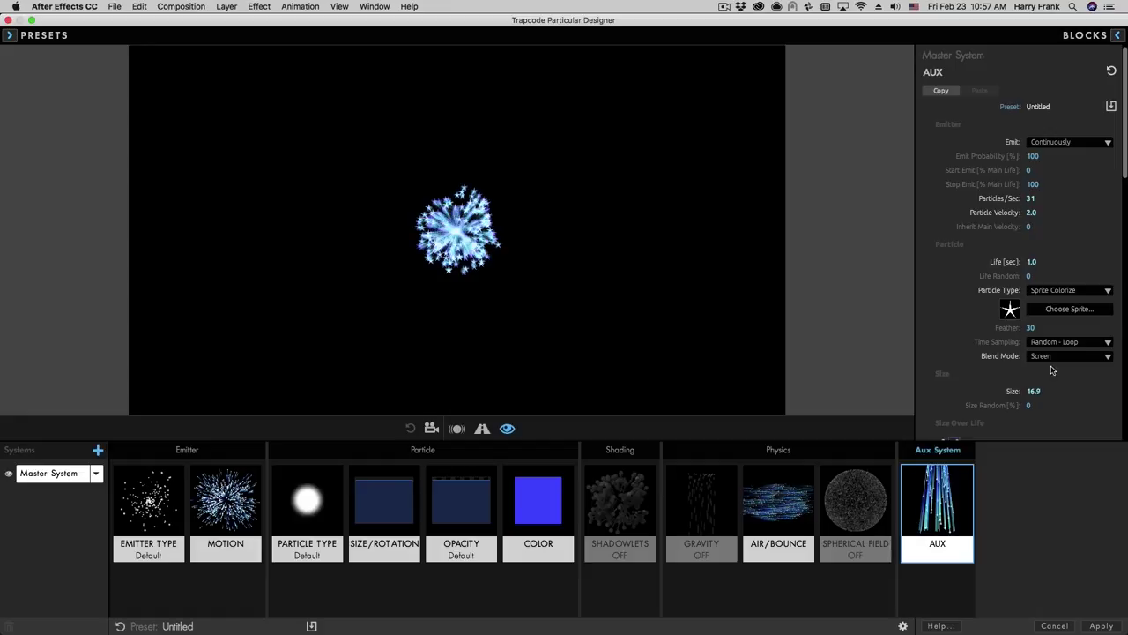
mouse_move(507, 155)
mouse_down()
mouse_move(565, 163)
mouse_move(460, 159)
mouse_move(443, 228)
mouse_move(363, 279)
mouse_move(252, 222)
mouse_move(283, 175)
mouse_move(433, 271)
mouse_move(503, 290)
mouse_move(604, 308)
mouse_move(657, 262)
mouse_up()
mouse_move(321, 239)
mouse_down()
mouse_move(319, 183)
mouse_move(372, 206)
mouse_move(415, 251)
mouse_move(560, 308)
mouse_move(585, 154)
mouse_up()
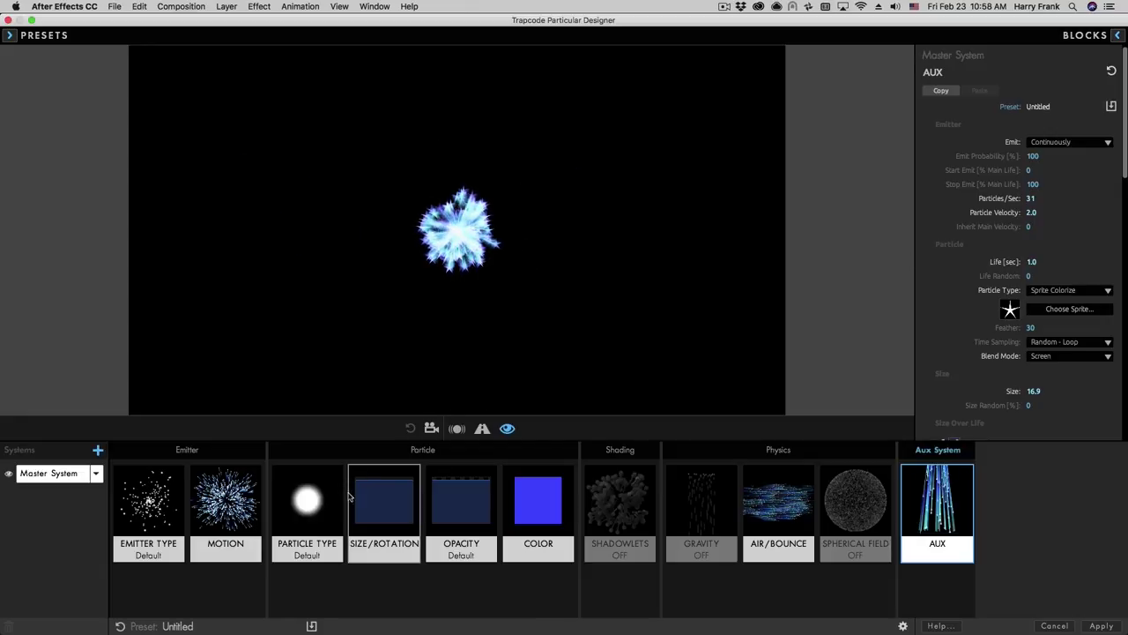
Step: Check the main emitter's particle rate, then try 10 Aux Particles/Sec and preview the sparser star trails
click(150, 500)
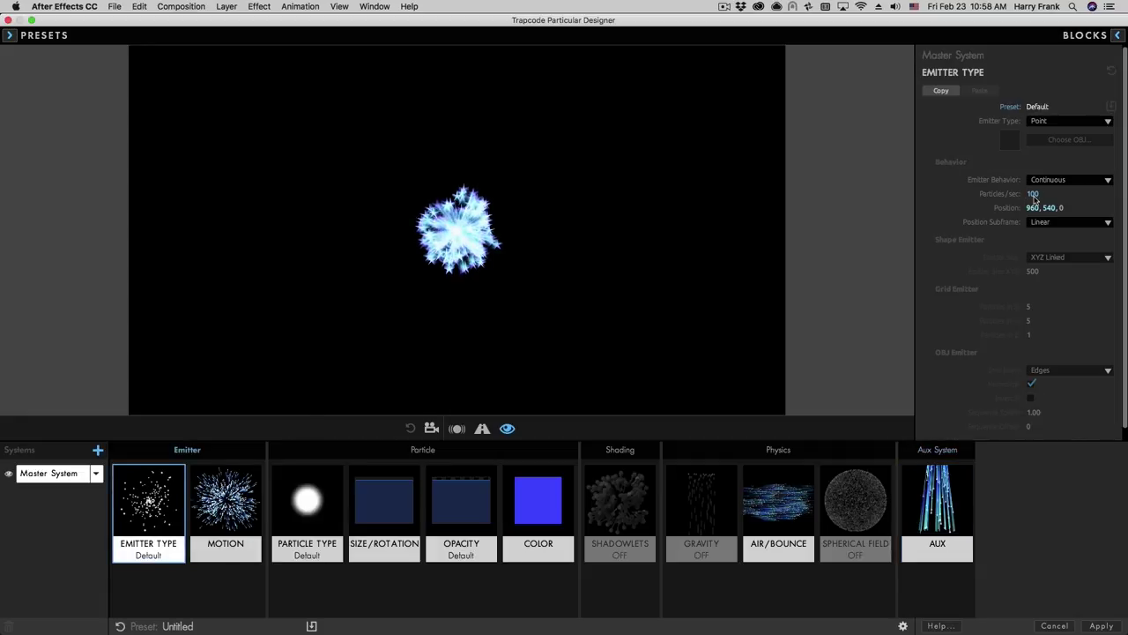
click(922, 501)
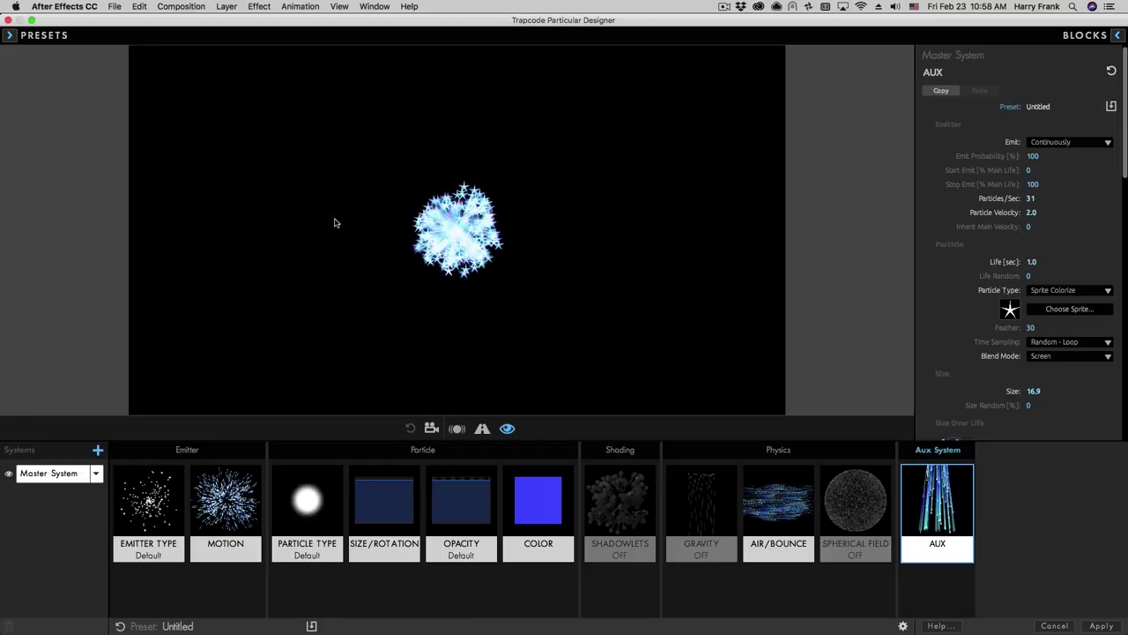
click(1031, 199)
text(1)
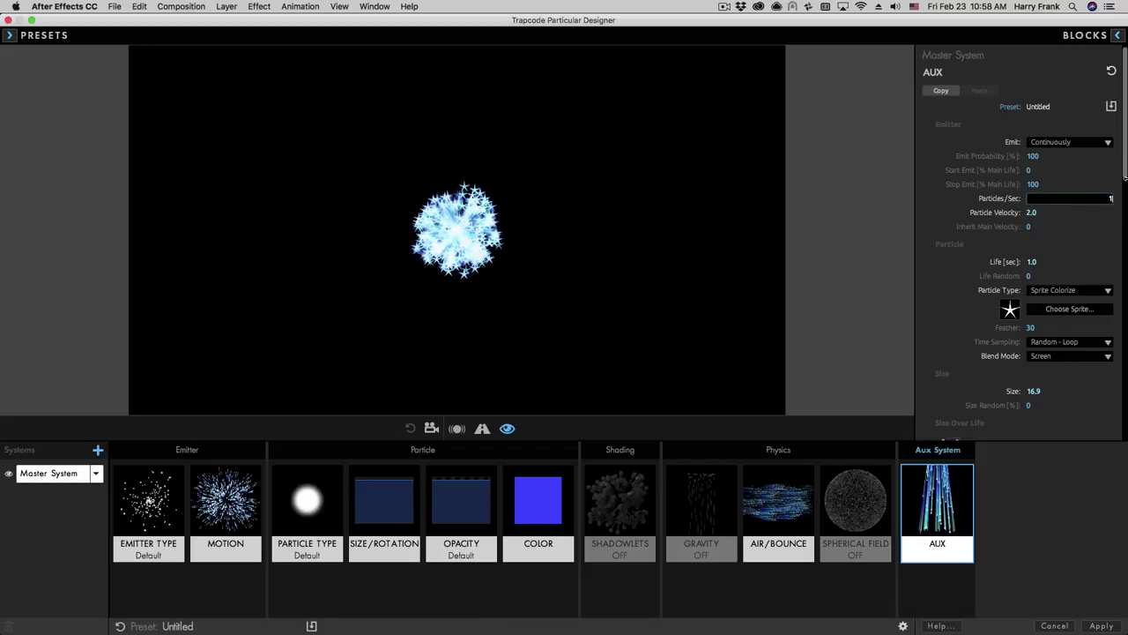
text(0)
key(Return)
mouse_move(548, 214)
mouse_down()
mouse_move(320, 216)
mouse_move(330, 129)
mouse_move(407, 171)
mouse_move(431, 217)
mouse_move(487, 265)
mouse_move(565, 274)
mouse_move(616, 245)
mouse_up()
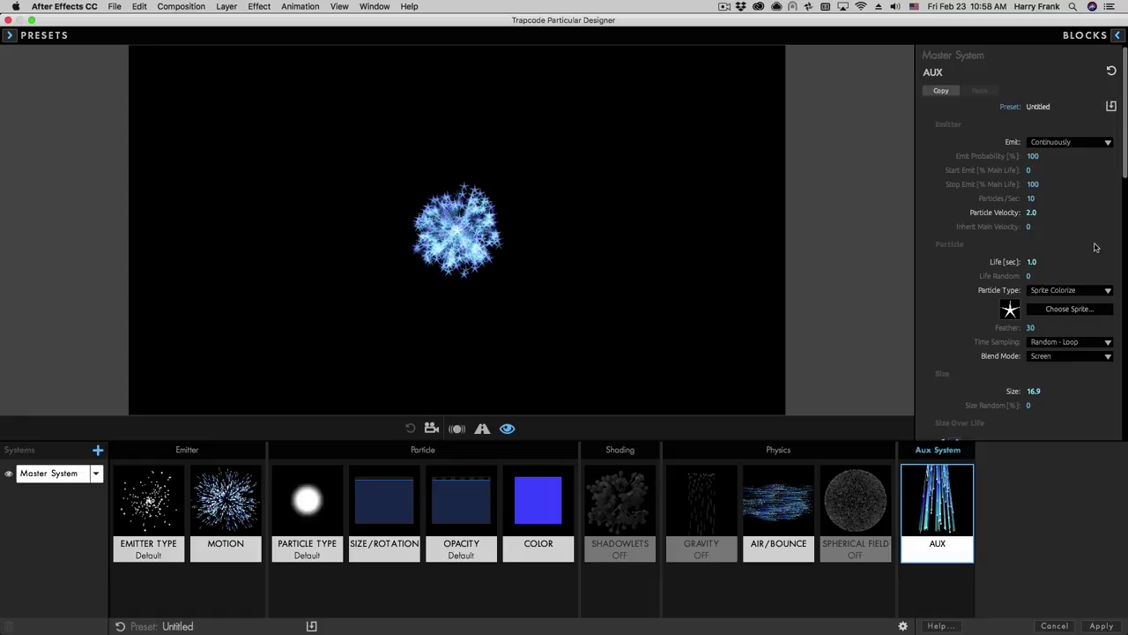
Step: Set the Aux Particle Type back to Sphere and the Size to 5
click(1029, 291)
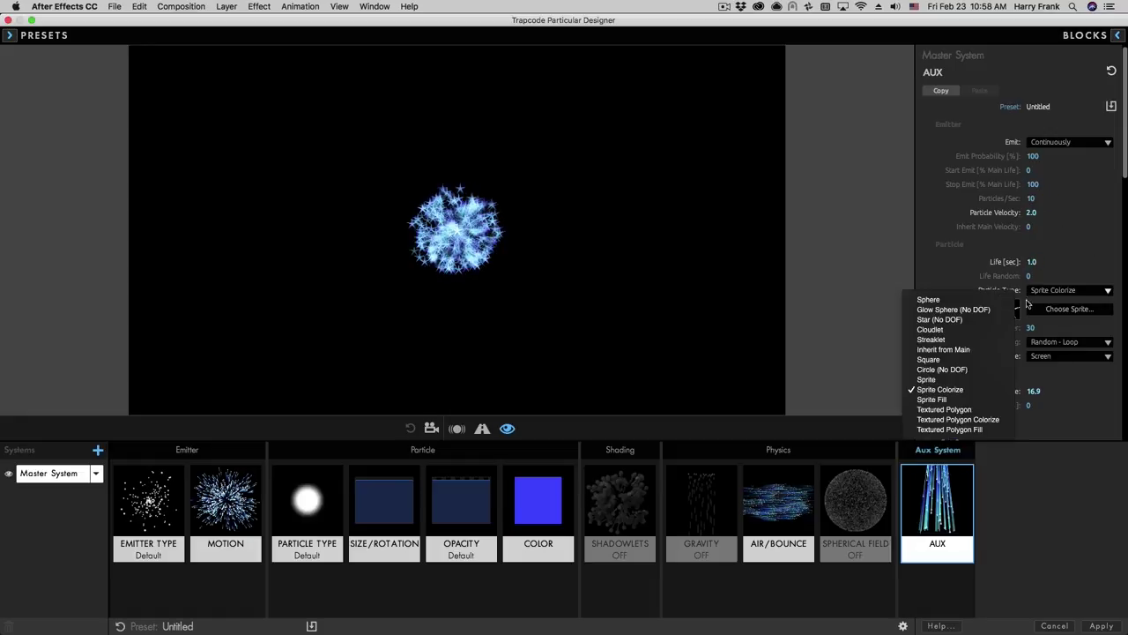
click(966, 298)
click(1053, 290)
click(991, 298)
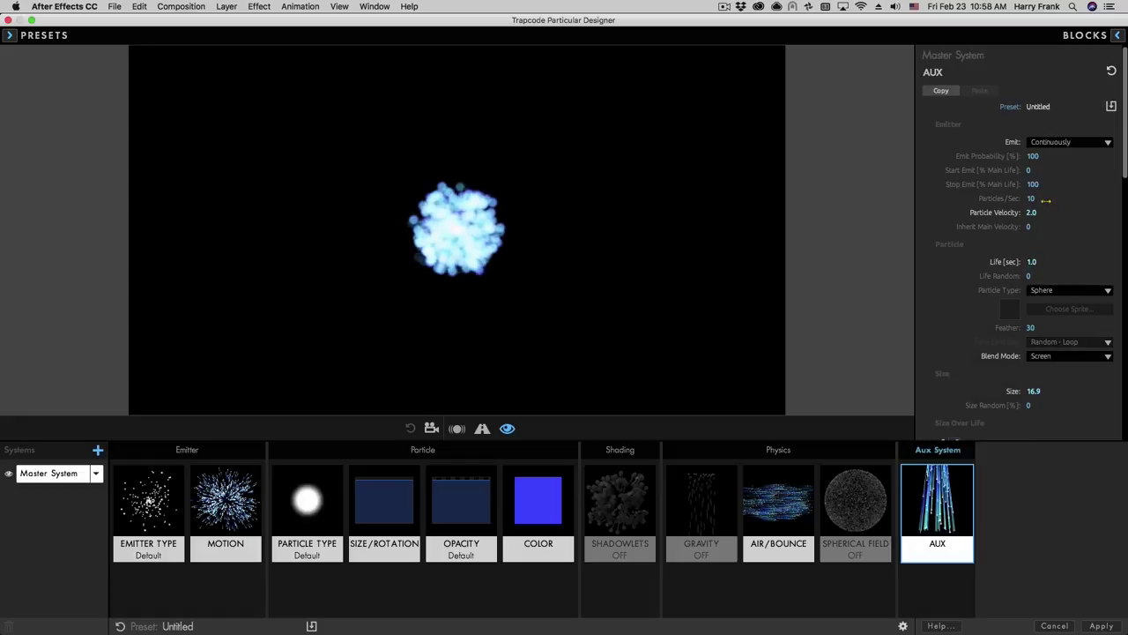
click(1035, 390)
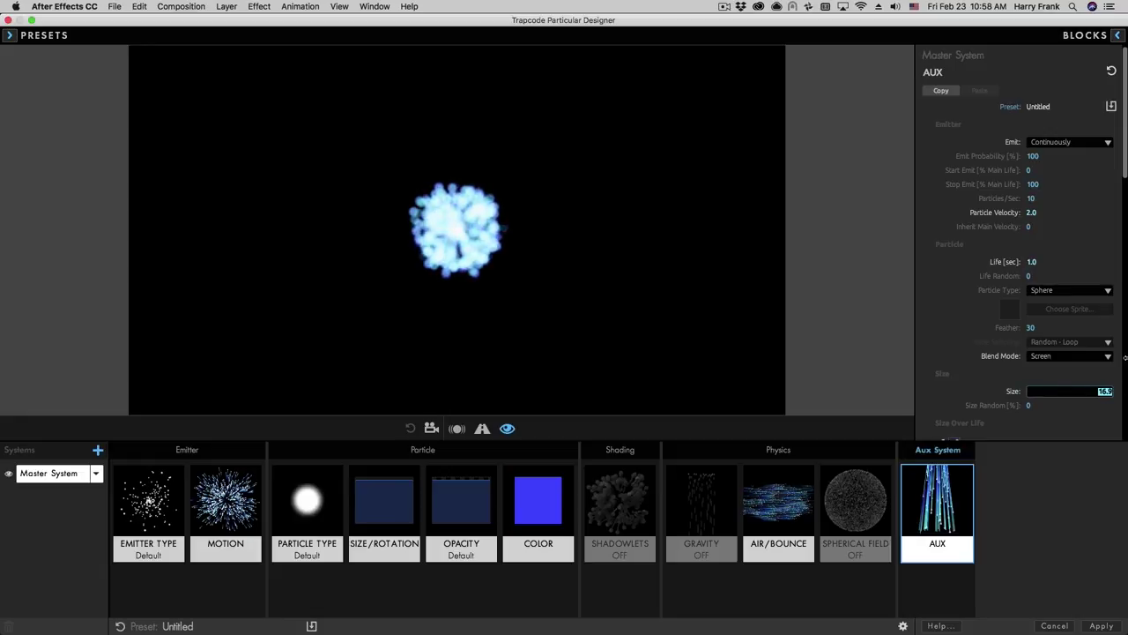
text(5)
key(Return)
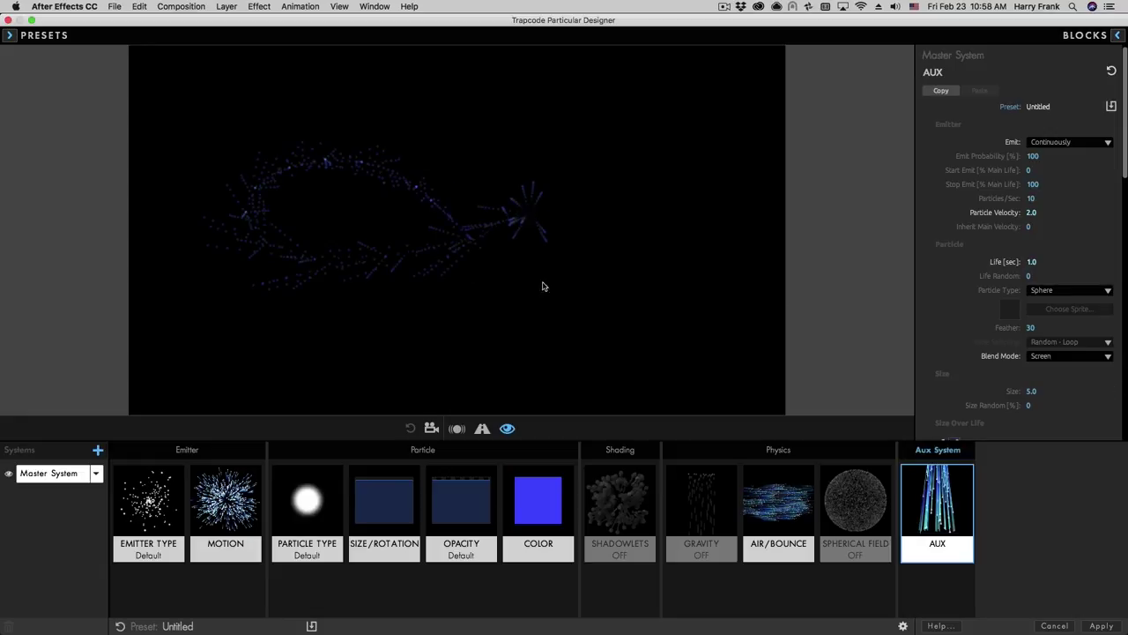
Step: Set the Aux Particles/Sec to 30 and preview the trails by moving the emitter
drag(1031, 198, 1041, 199)
text(30)
key(Return)
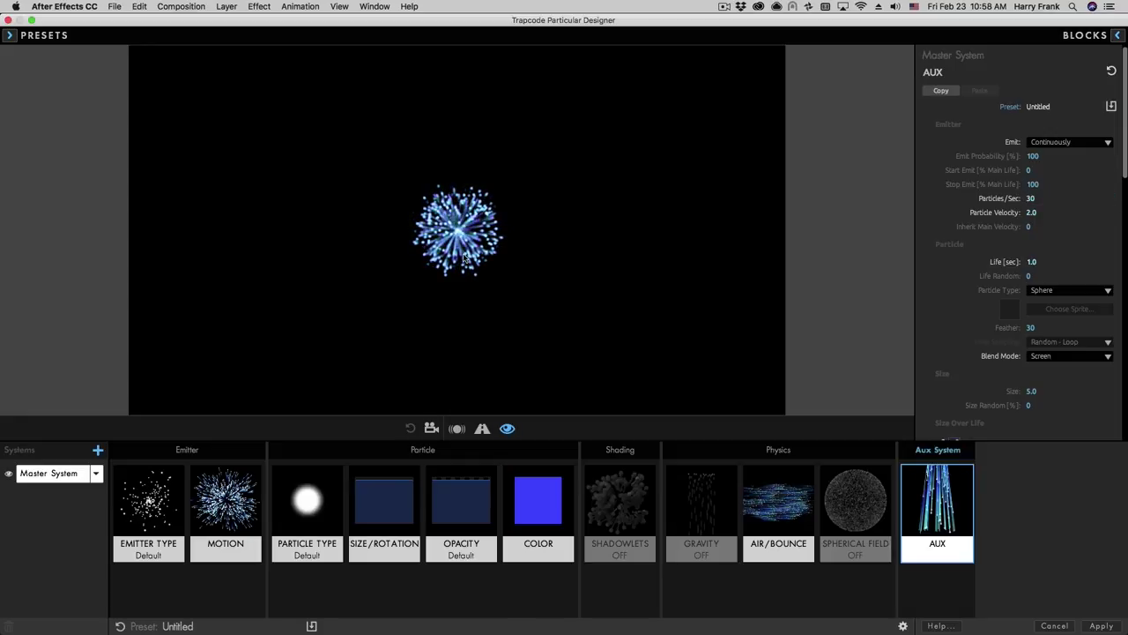
mouse_move(517, 219)
mouse_down()
mouse_move(428, 247)
mouse_move(622, 302)
mouse_move(668, 274)
mouse_move(302, 194)
mouse_move(564, 255)
mouse_move(627, 320)
mouse_move(758, 309)
mouse_up()
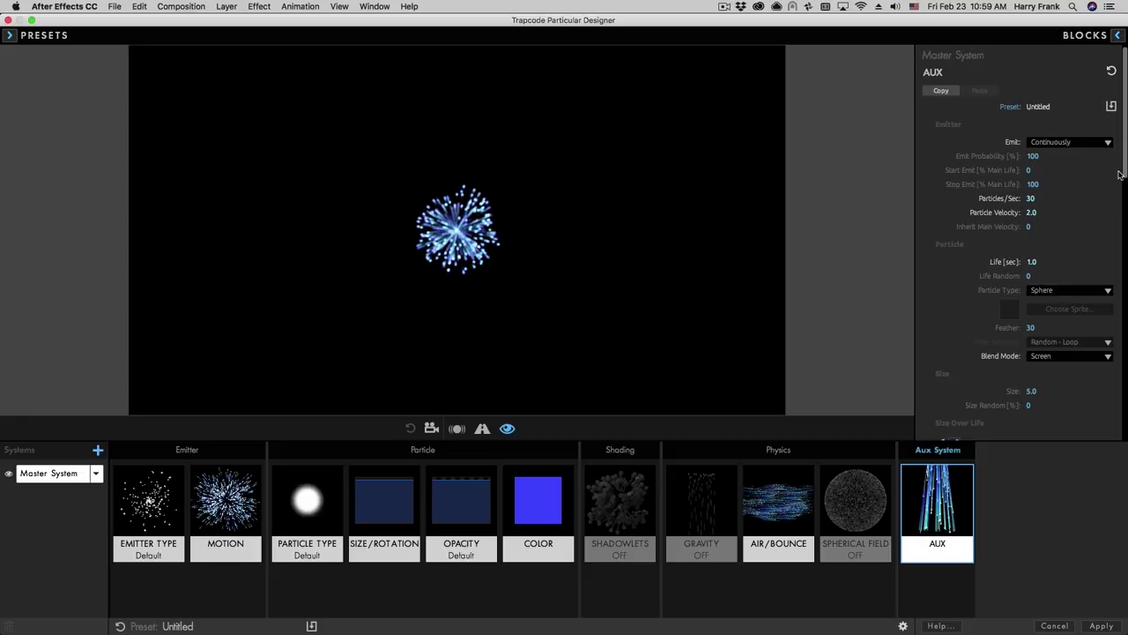
Step: Examine the Aux settings from Emitter and Particle through Size, Rotation, Opacity and Color
scroll(1124, 172, down, 8)
scroll(1124, 150, up, 8)
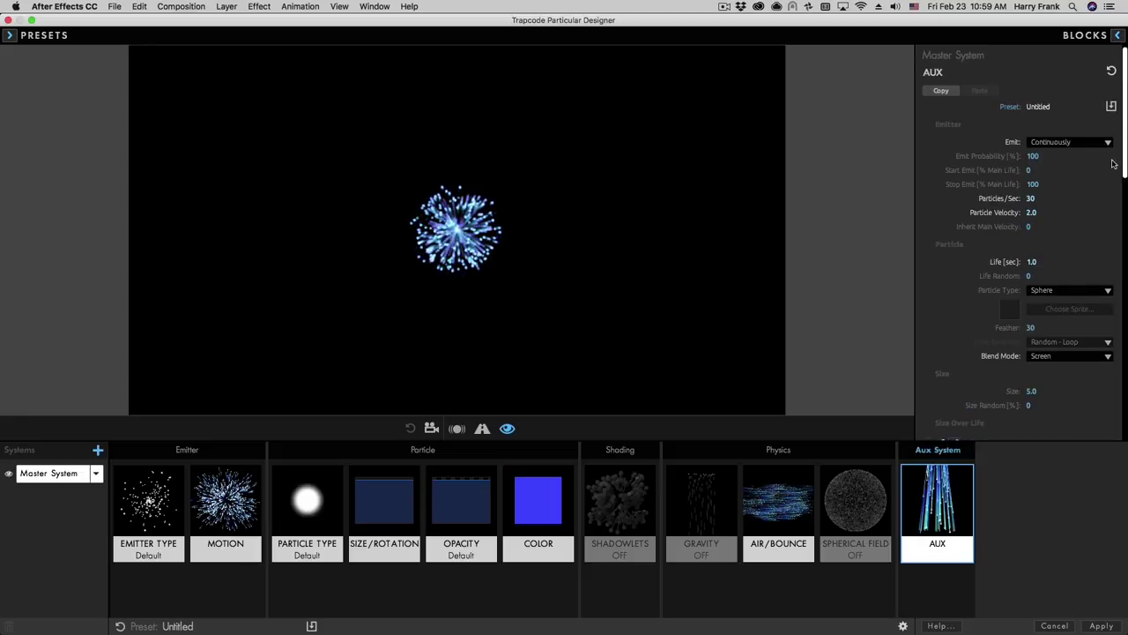
scroll(1124, 125, down, 2)
scroll(1125, 125, up, 2)
scroll(1123, 119, down, 6)
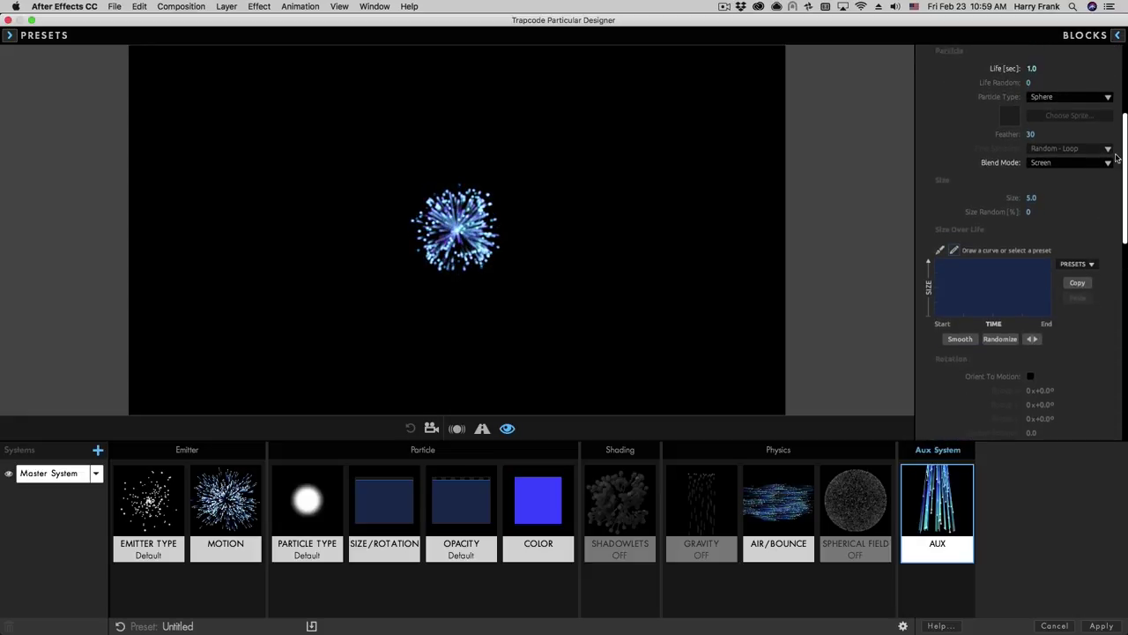
scroll(1119, 104, up, 8)
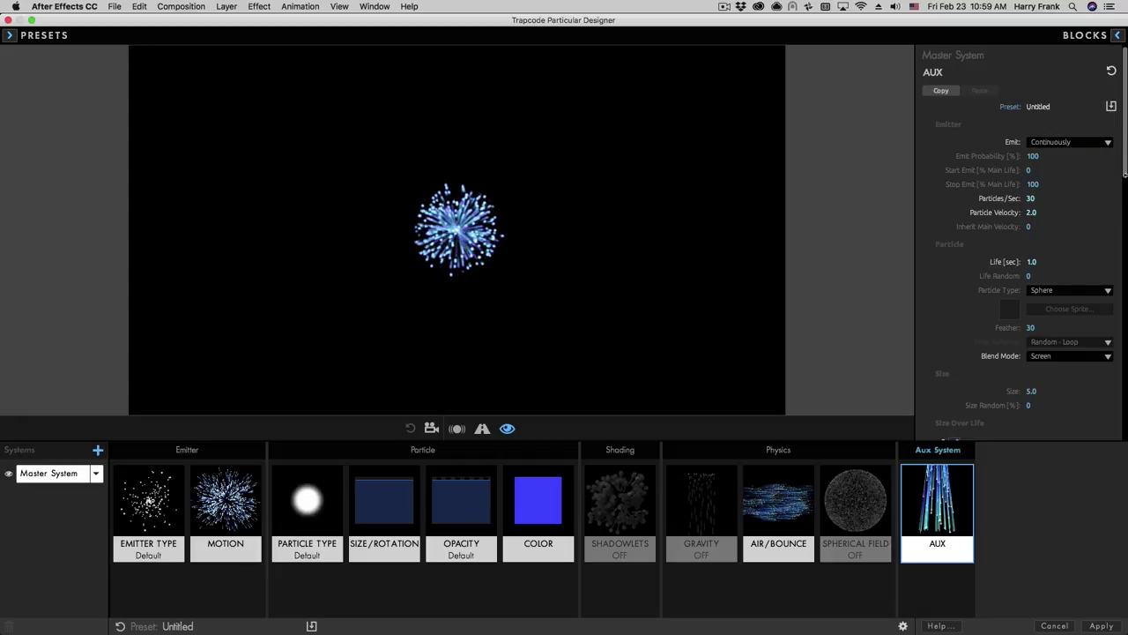
scroll(1124, 186, down, 2)
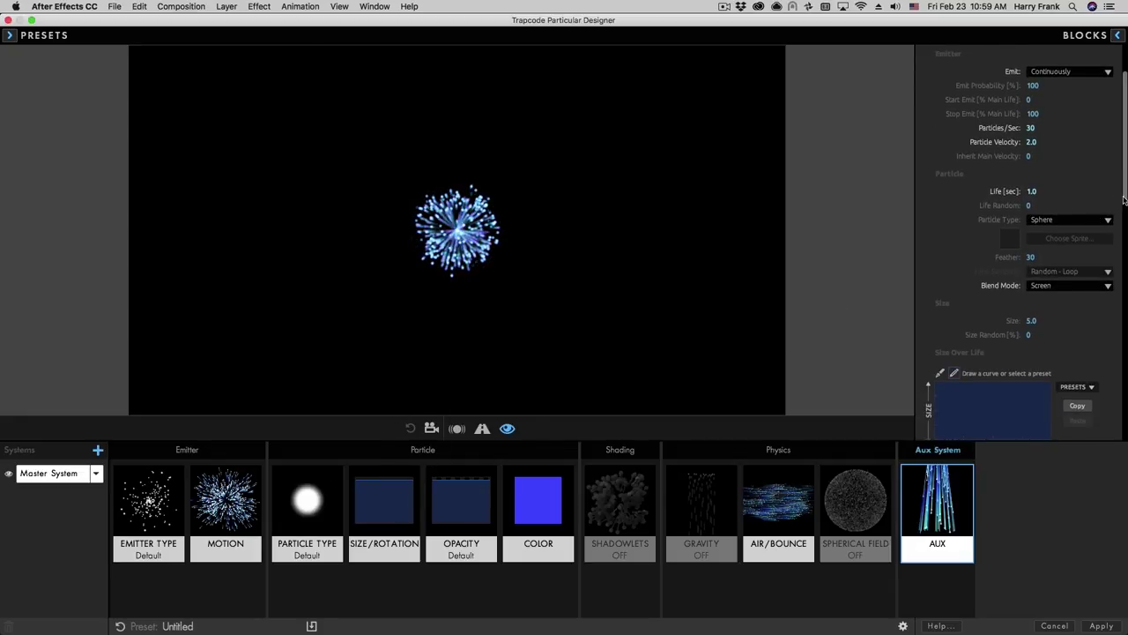
scroll(1071, 229, down, 5)
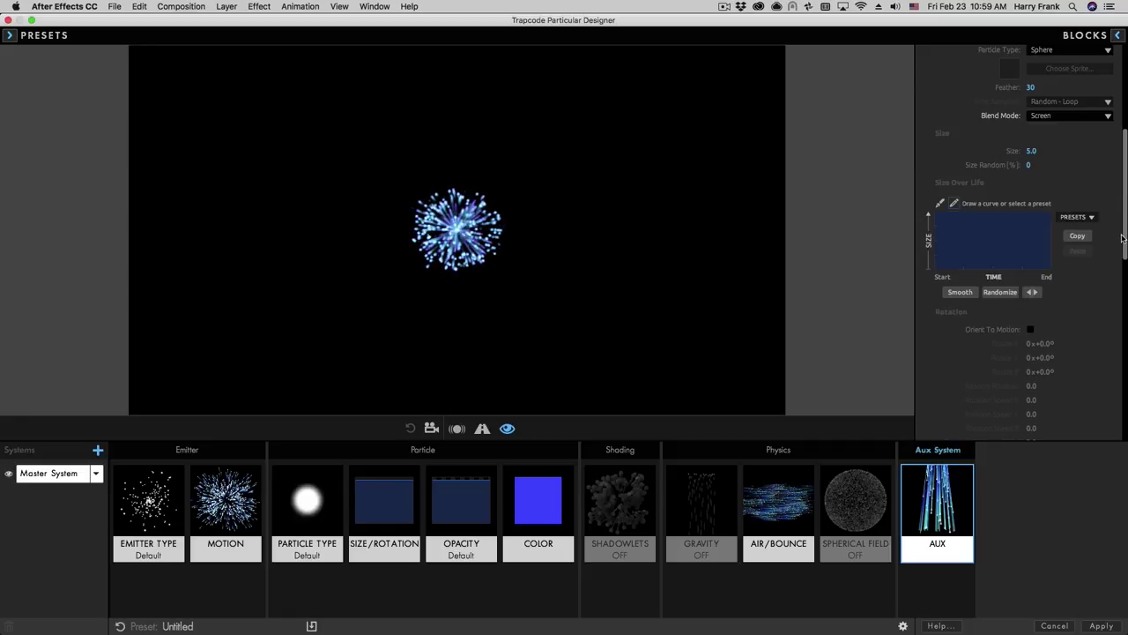
scroll(1123, 229, down, 8)
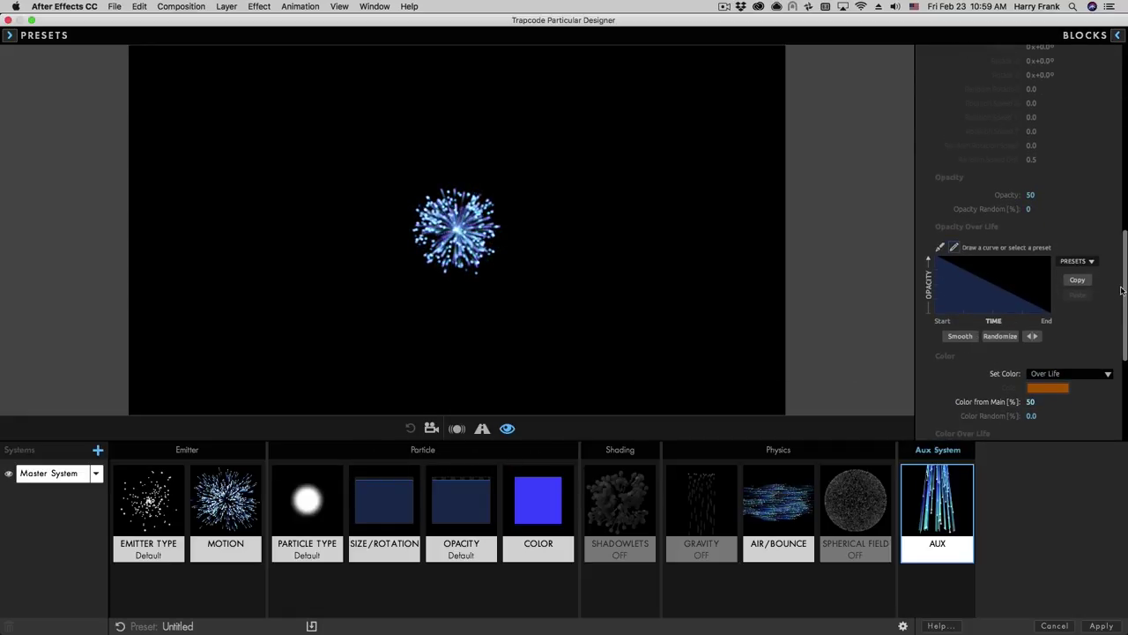
Step: Set the Aux Physics Gravity to 90 and preview the particle trails by moving the emitter
scroll(1121, 291, down, 4)
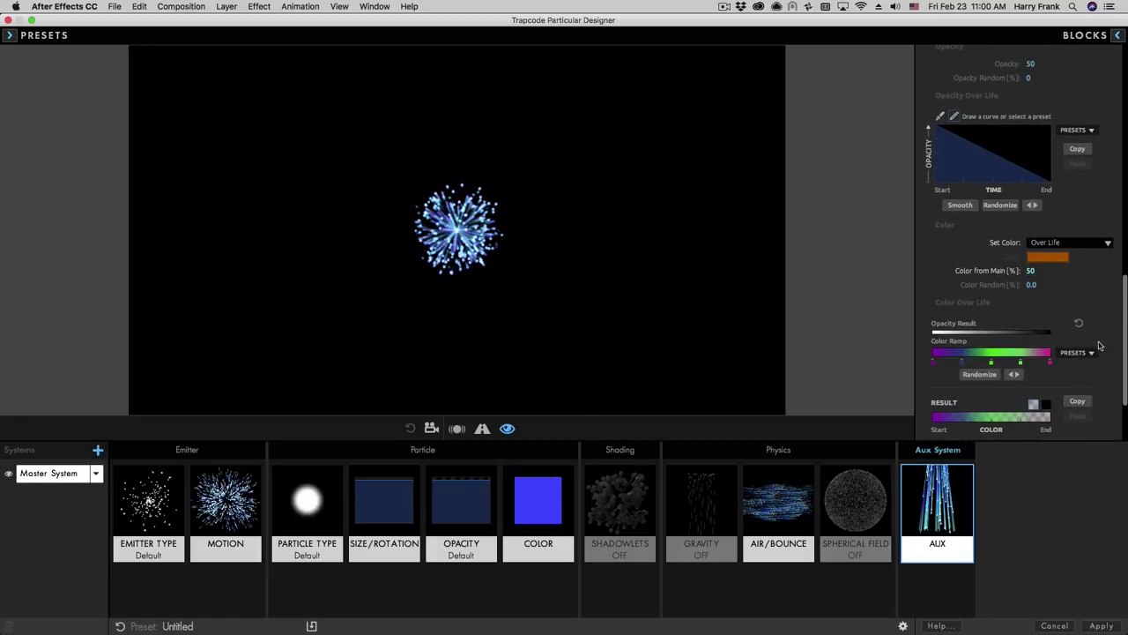
scroll(1123, 342, down, 3)
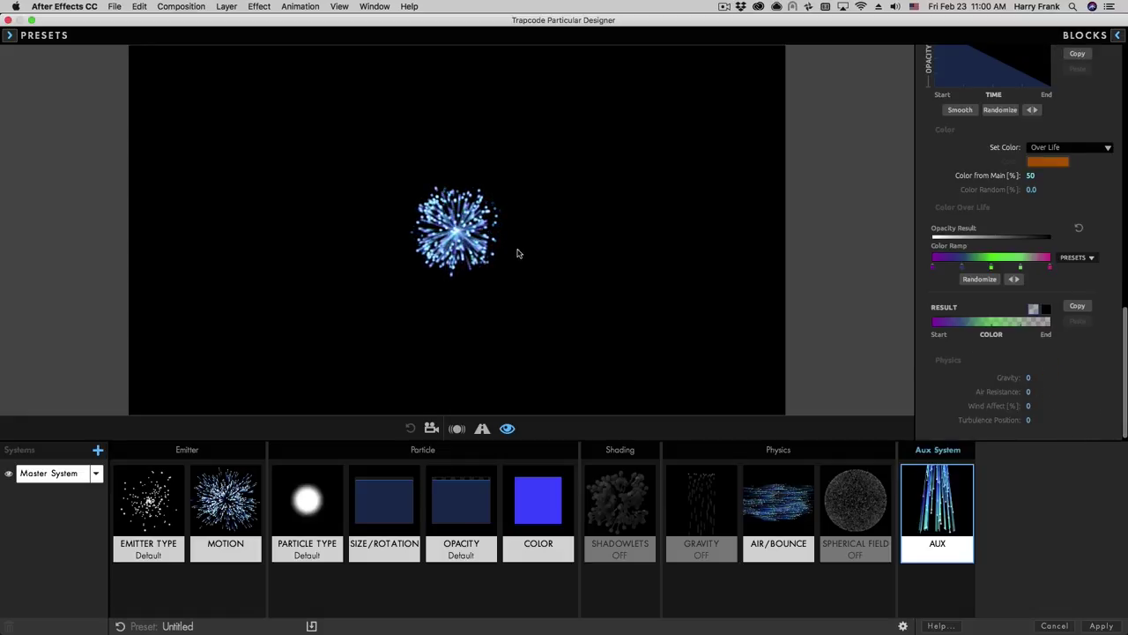
mouse_move(518, 253)
mouse_down()
mouse_move(312, 202)
mouse_move(435, 270)
mouse_move(494, 264)
mouse_up()
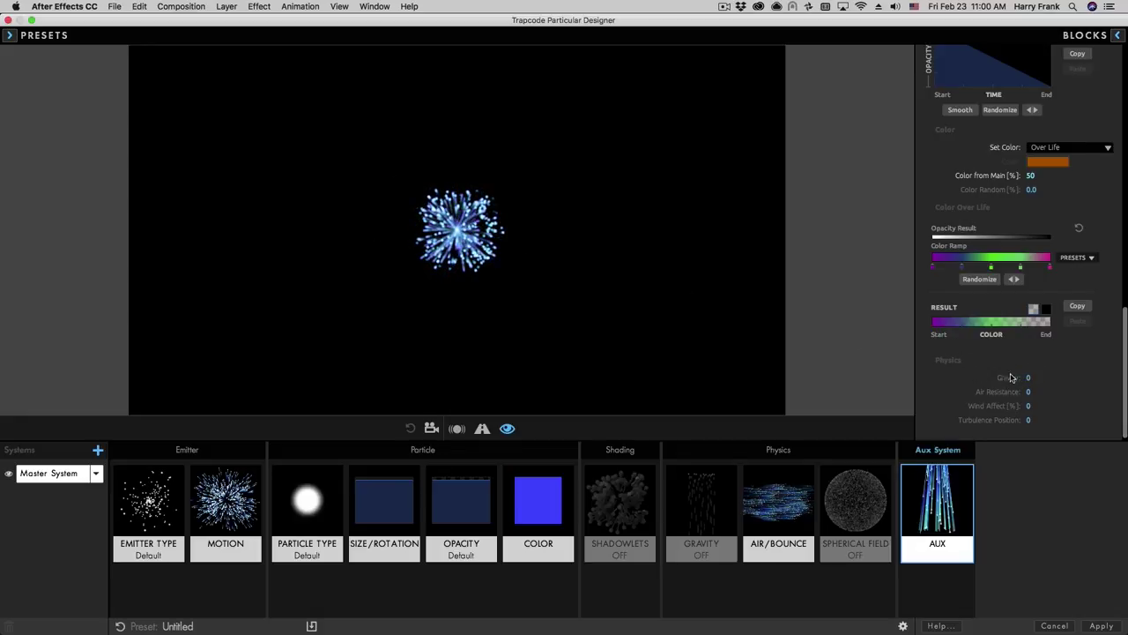
drag(1027, 377, 1059, 377)
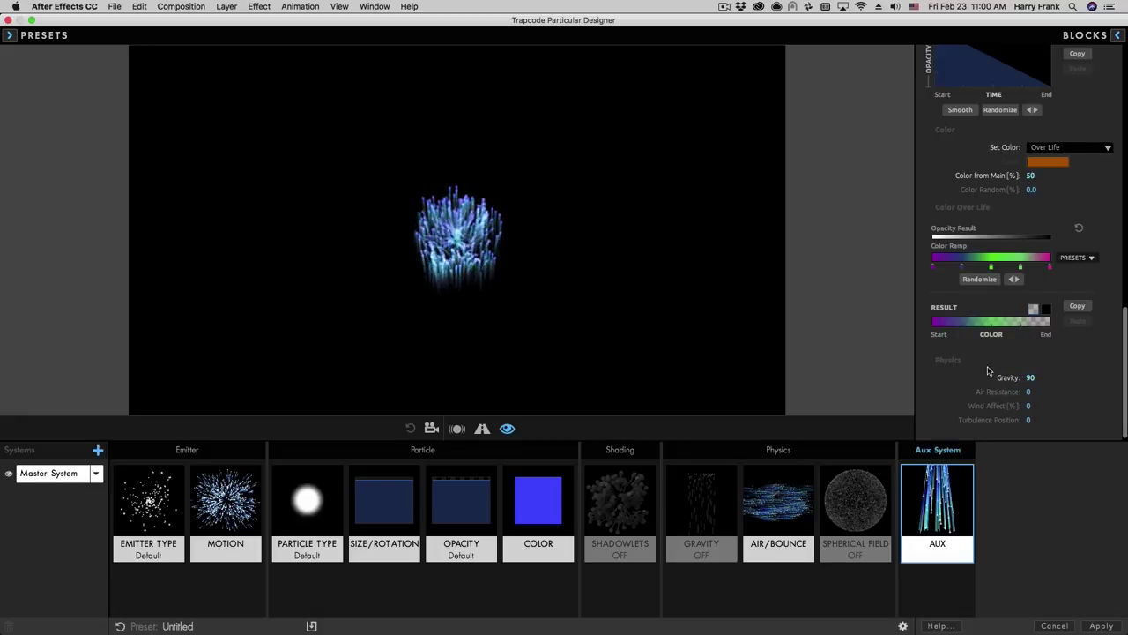
mouse_move(559, 245)
mouse_down()
mouse_move(414, 115)
mouse_move(341, 144)
mouse_move(320, 195)
mouse_move(366, 231)
mouse_move(488, 171)
mouse_move(568, 177)
mouse_move(633, 203)
mouse_move(677, 247)
mouse_move(680, 299)
mouse_up()
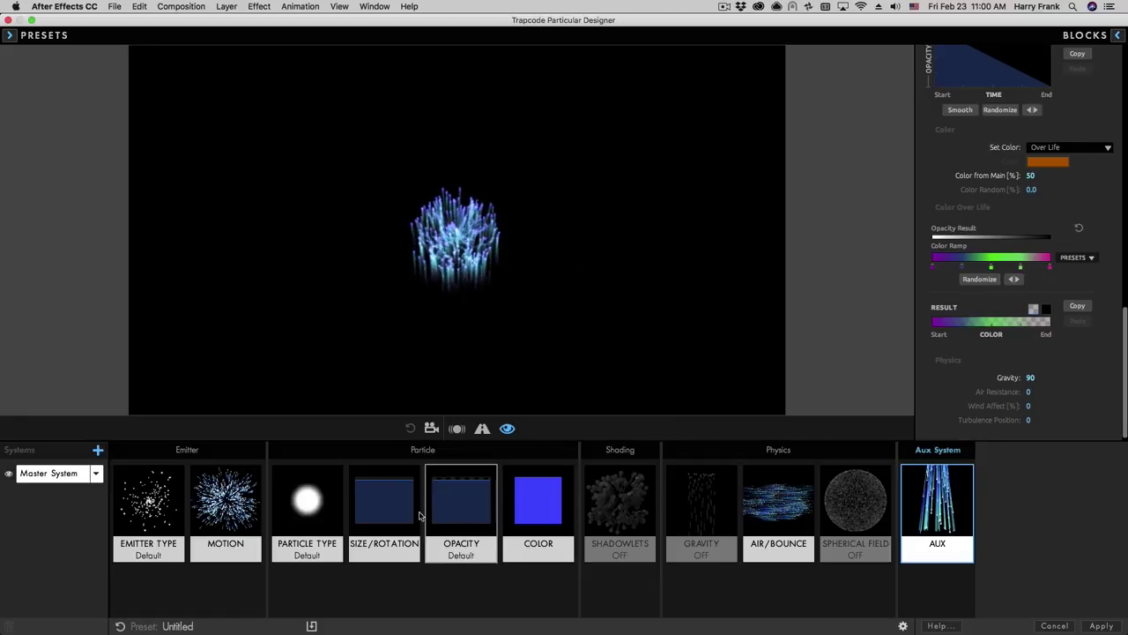
Step: Set the main system's Gravity to 156 and preview the trails by moving the emitter
click(713, 516)
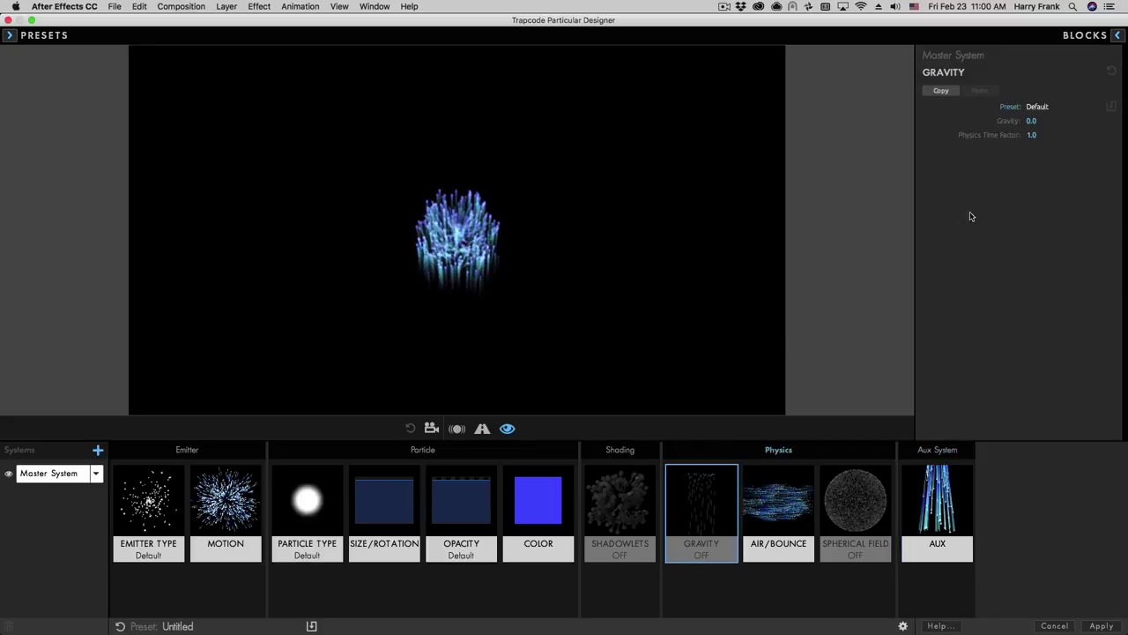
drag(1043, 119, 1126, 120)
mouse_move(503, 220)
mouse_down()
mouse_move(396, 141)
mouse_move(372, 229)
mouse_move(292, 225)
mouse_up()
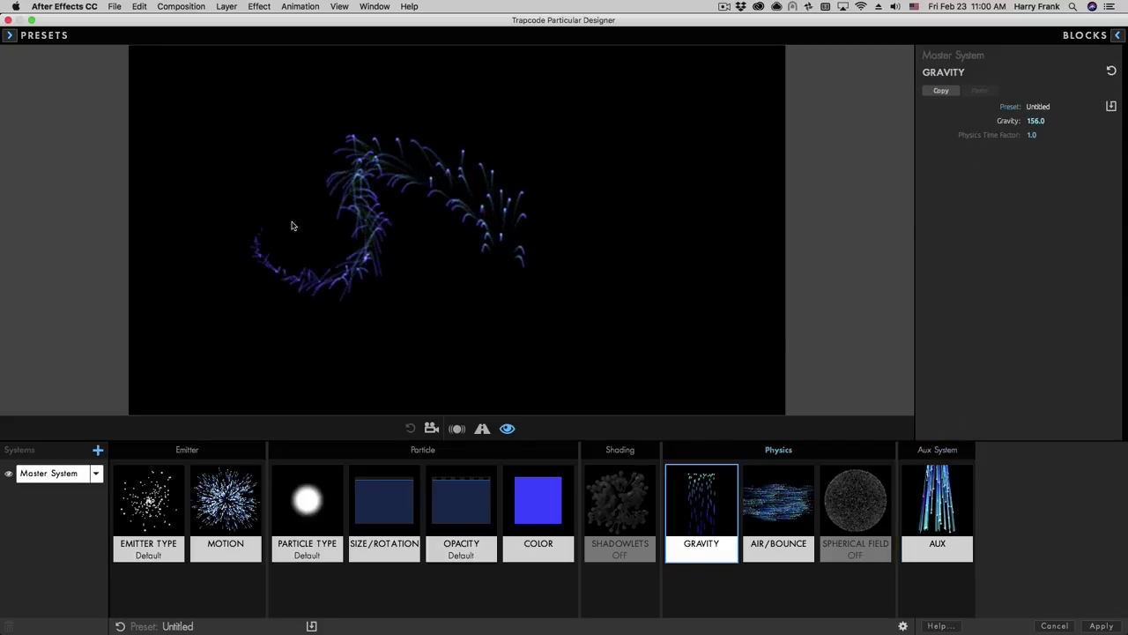
Step: Set the Aux Gravity to -129 and try a raised Aux Air Resistance, previewing the trails with a moving emitter
click(963, 527)
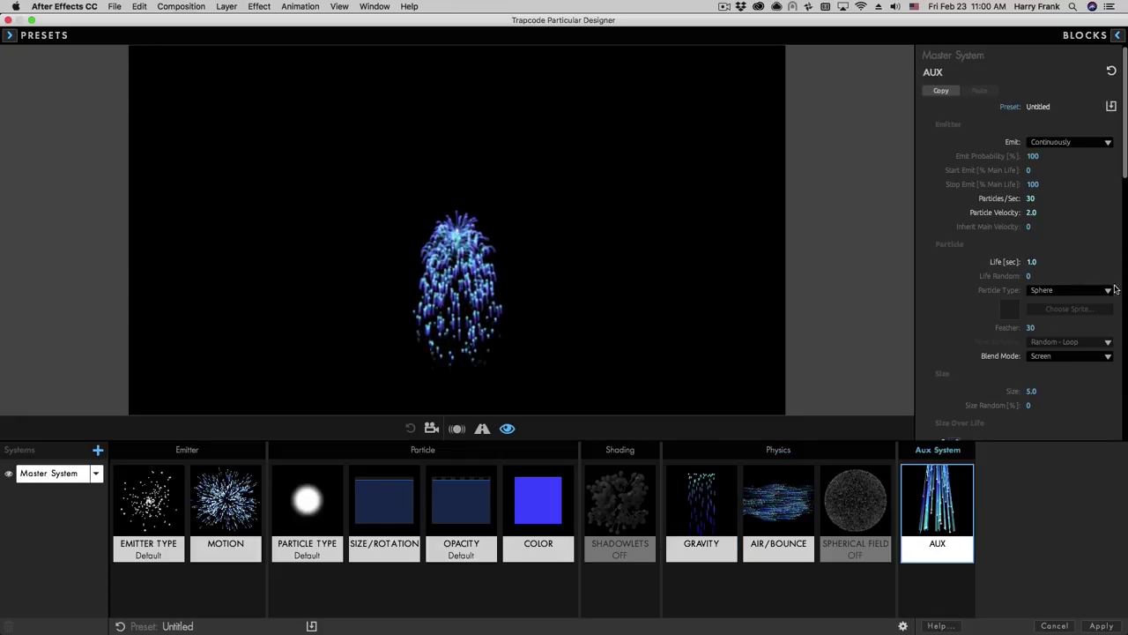
scroll(1124, 159, down, 10)
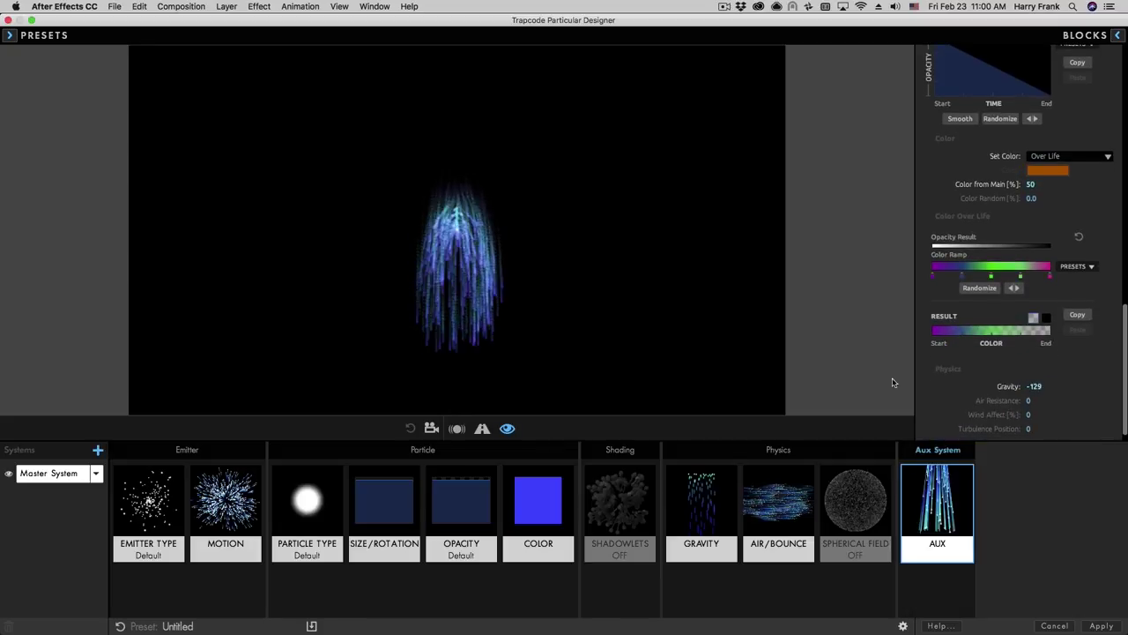
mouse_move(570, 245)
mouse_down()
mouse_move(543, 166)
mouse_move(513, 204)
mouse_move(503, 252)
mouse_move(468, 271)
mouse_move(382, 266)
mouse_move(335, 214)
mouse_move(288, 211)
mouse_move(275, 238)
mouse_move(308, 257)
mouse_move(404, 217)
mouse_move(498, 214)
mouse_move(555, 228)
mouse_move(618, 288)
mouse_move(613, 305)
mouse_move(480, 250)
mouse_move(401, 254)
mouse_move(333, 293)
mouse_move(378, 326)
mouse_move(482, 304)
mouse_up()
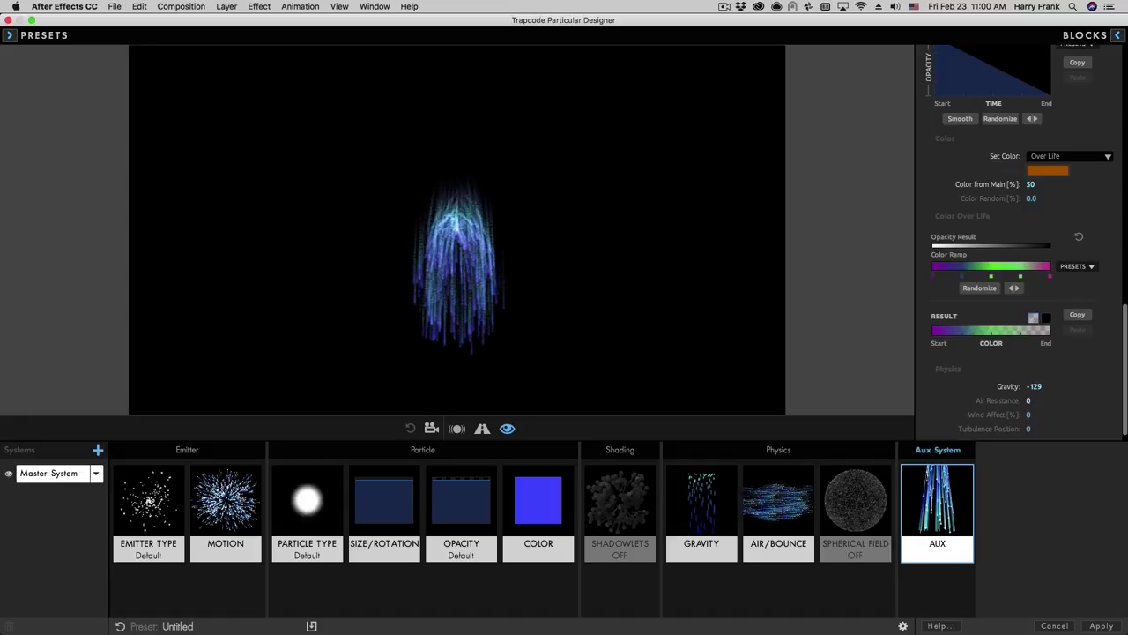
drag(1028, 401, 1037, 401)
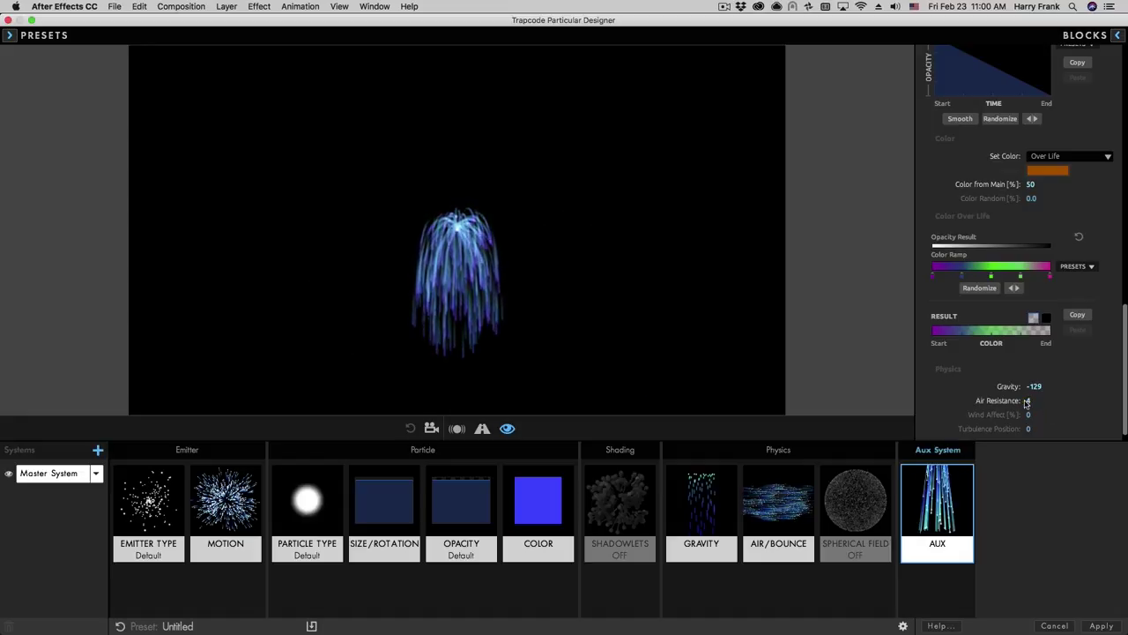
mouse_move(722, 265)
mouse_down()
mouse_move(361, 189)
mouse_move(214, 262)
mouse_move(272, 220)
mouse_move(385, 279)
mouse_move(485, 268)
mouse_up()
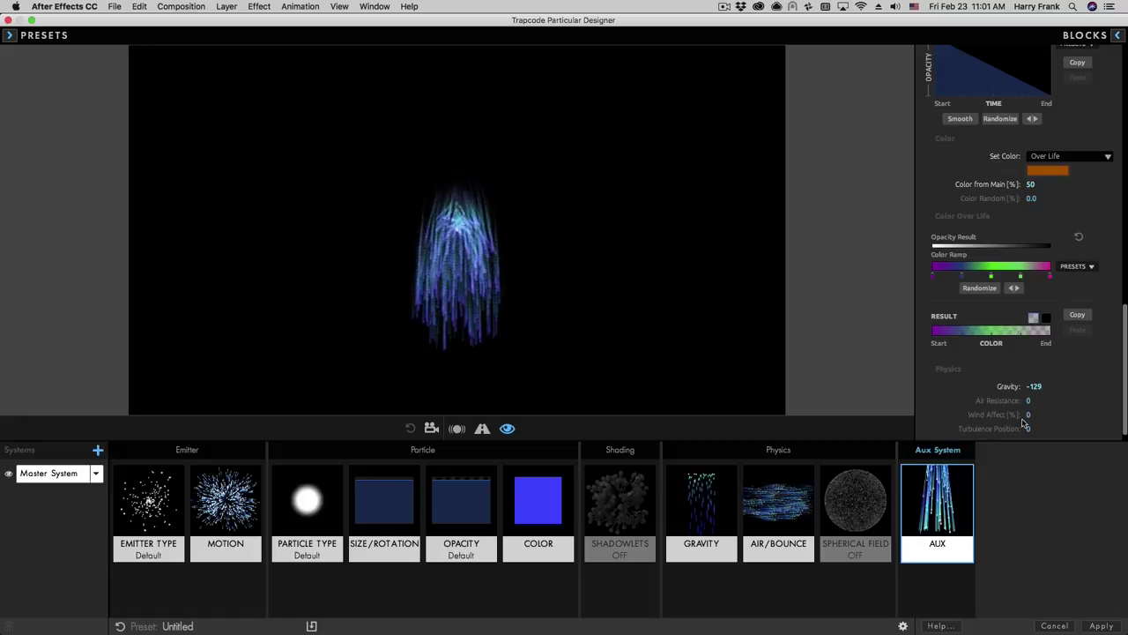
Step: Set the Aux Wind Affect to 5% and the main system's Wind X to 235, previewing with a moving emitter
drag(1028, 414, 1102, 414)
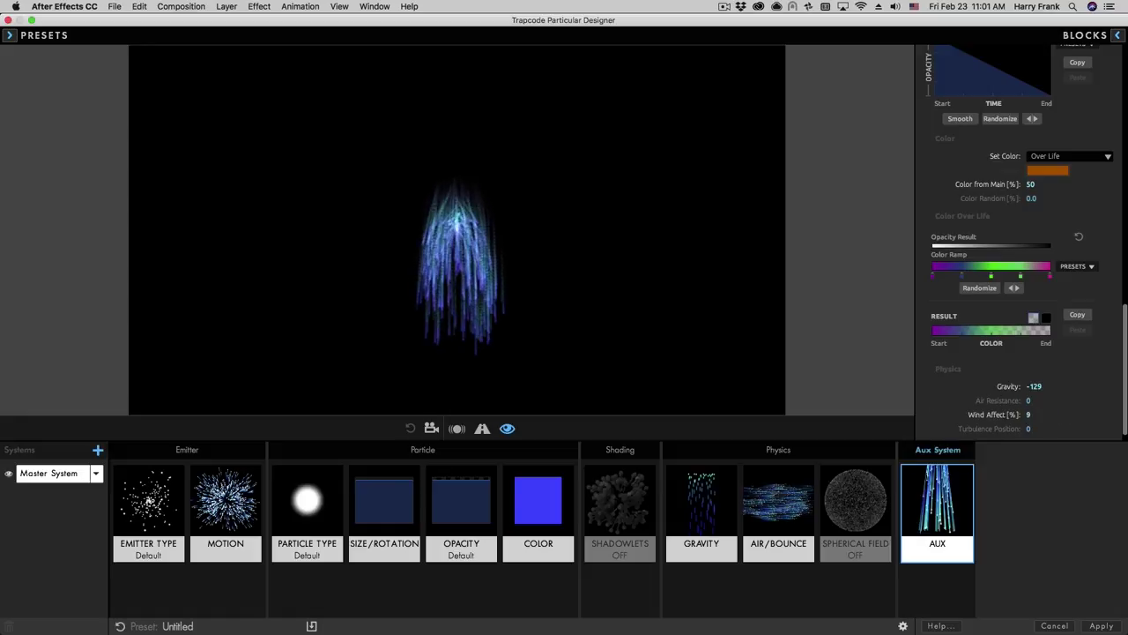
drag(1027, 415, 991, 412)
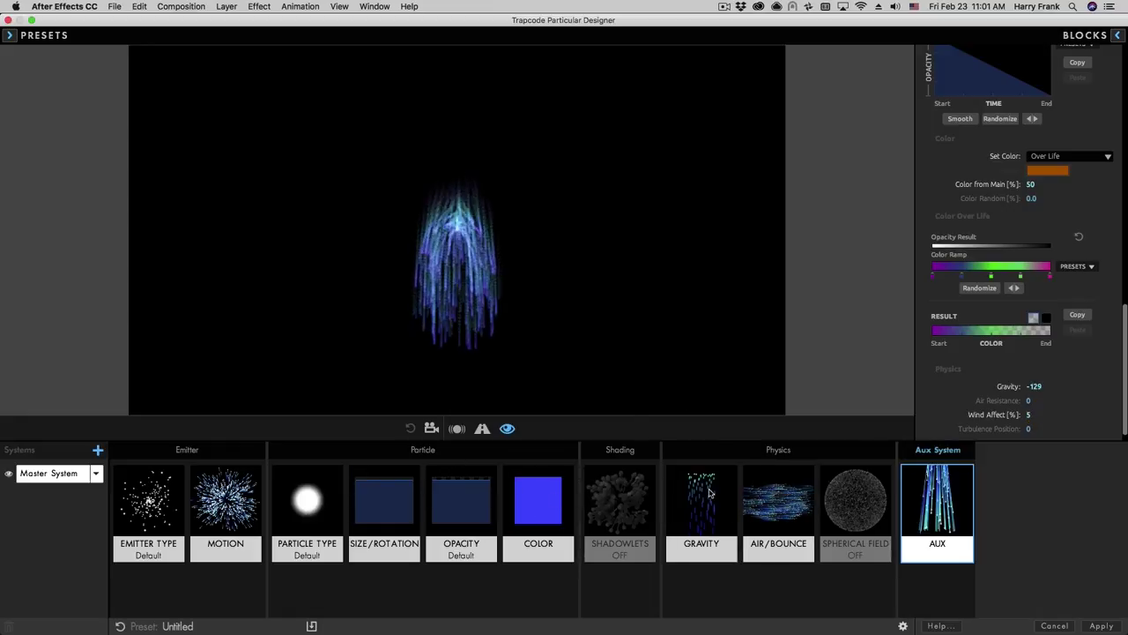
click(791, 506)
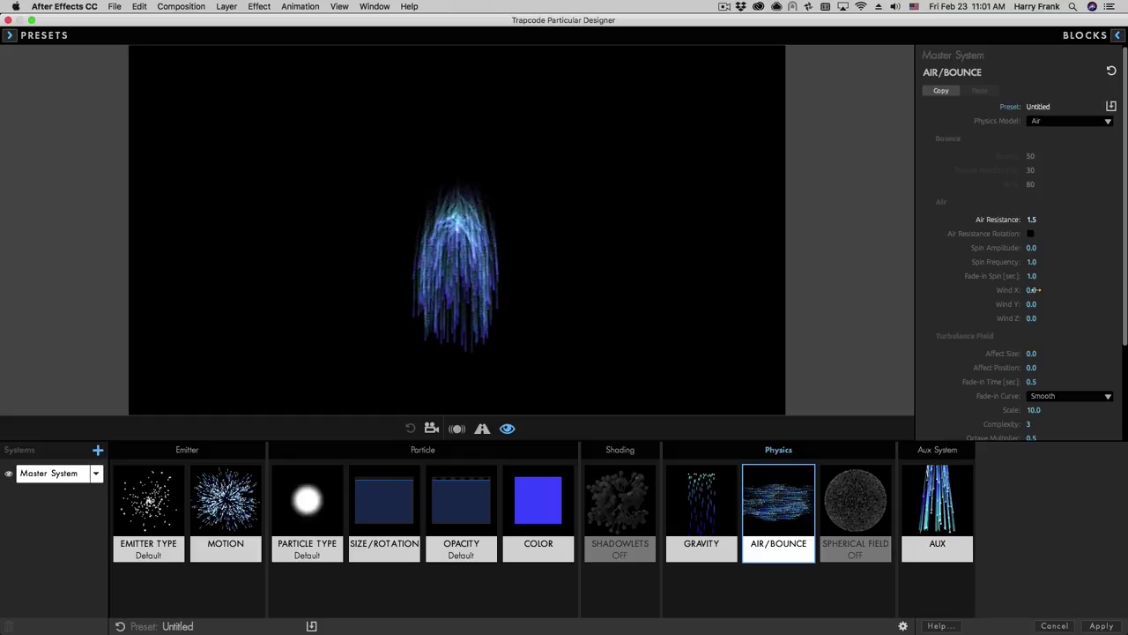
drag(1035, 290, 1112, 289)
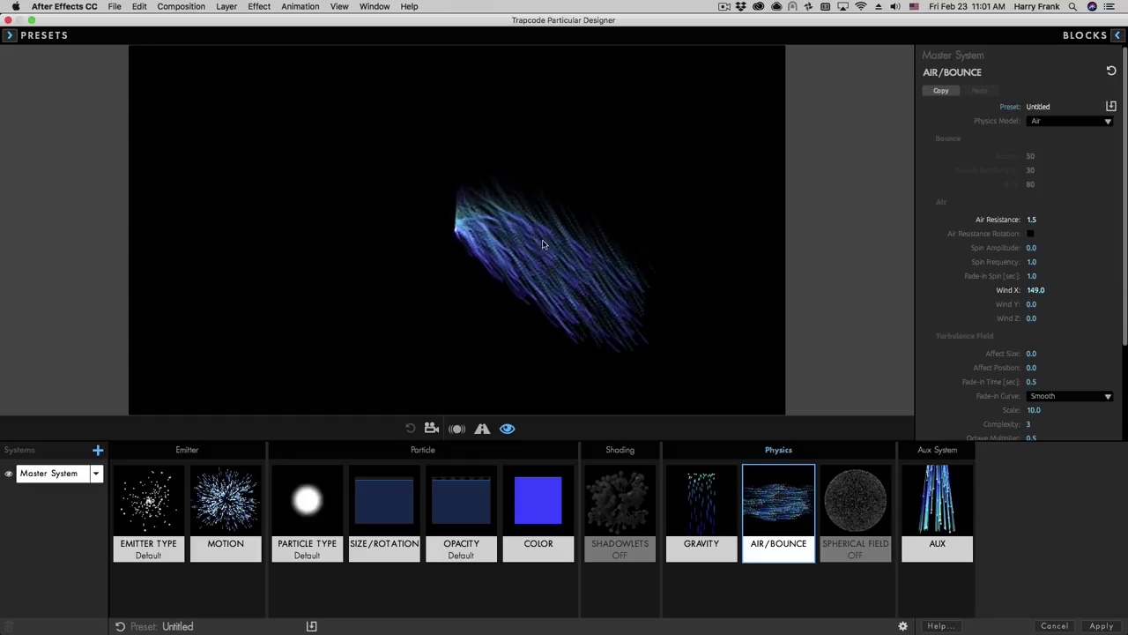
drag(543, 245, 222, 262)
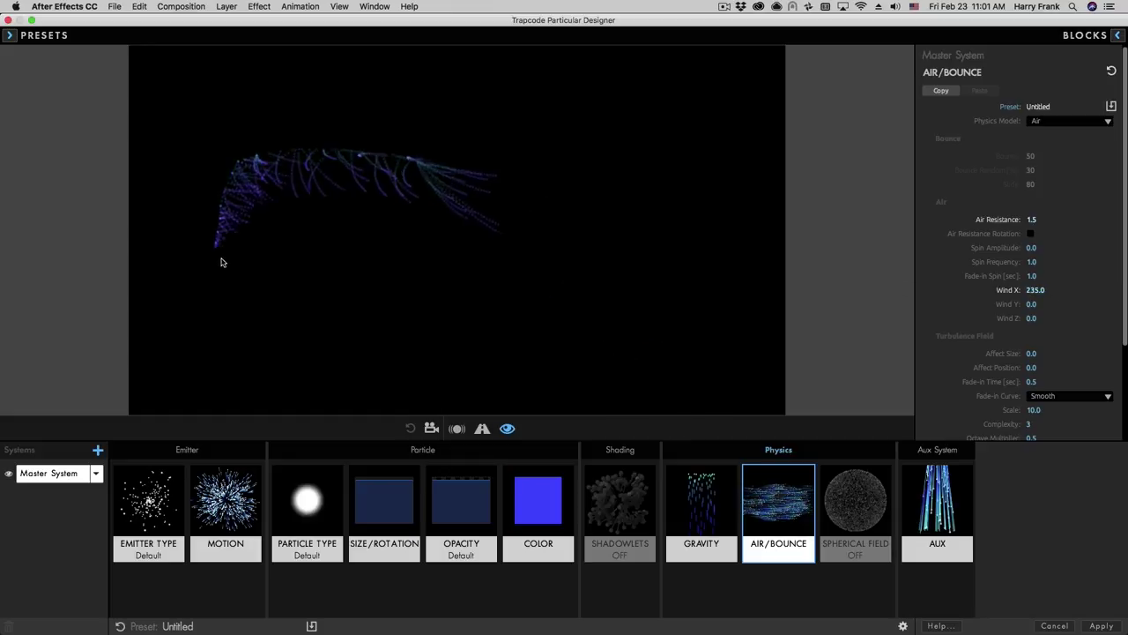
Step: Set the Aux Wind Affect to 96% and preview the wind's influence on the trails by moving the emitter
click(951, 535)
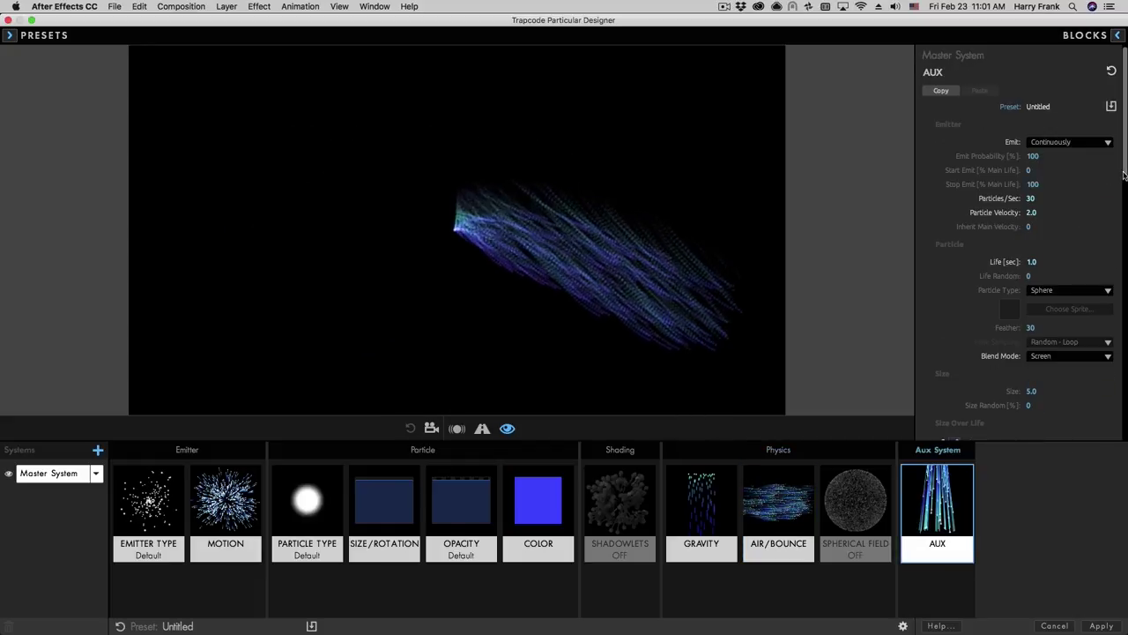
drag(1123, 175, 1119, 397)
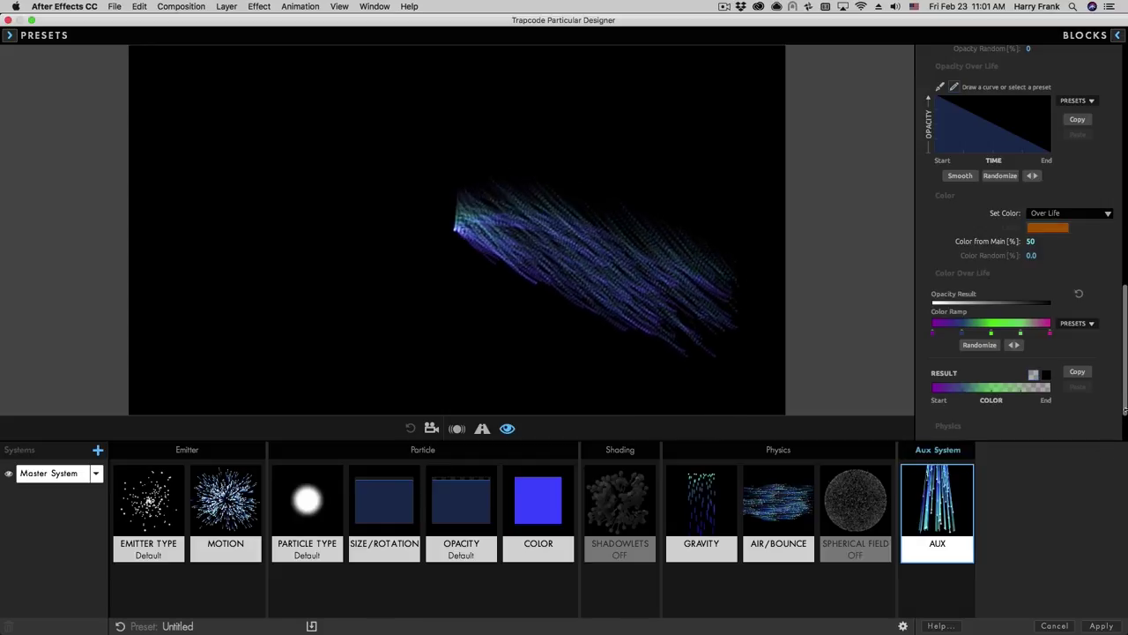
scroll(987, 406, down, 2)
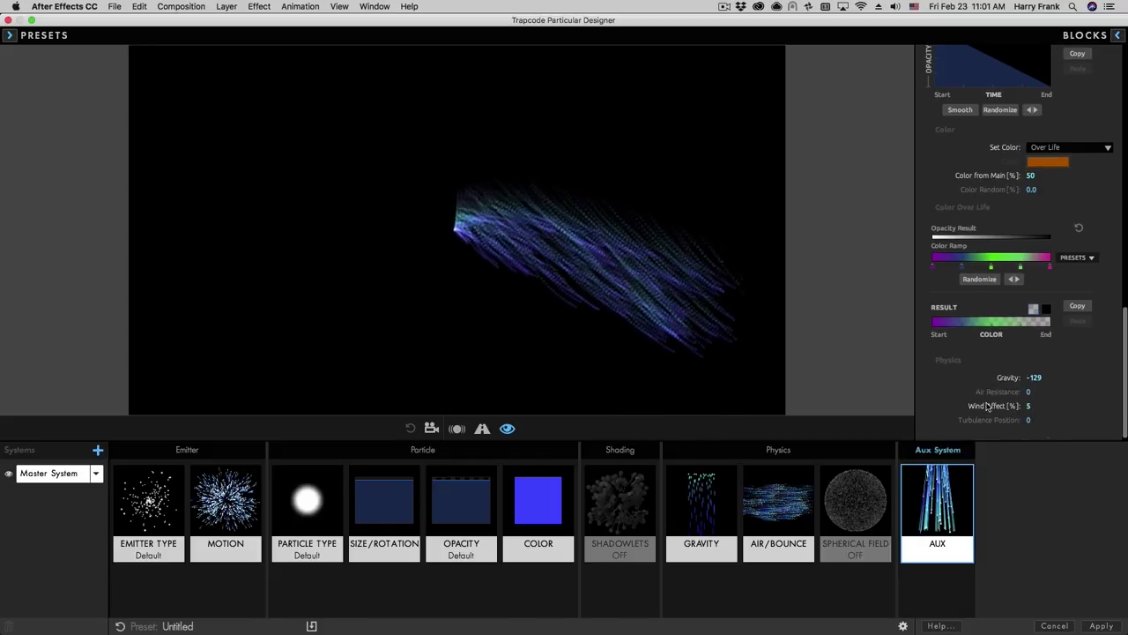
drag(1031, 405, 1080, 405)
mouse_move(416, 252)
mouse_down()
mouse_move(201, 191)
mouse_move(334, 250)
mouse_up()
mouse_move(577, 288)
mouse_down()
mouse_move(445, 238)
mouse_move(340, 263)
mouse_move(327, 298)
mouse_move(332, 312)
mouse_move(435, 322)
mouse_move(504, 297)
mouse_move(585, 297)
mouse_up()
Step: Set the main system's Wind X back to 0 and the Aux Gravity to 0
click(778, 507)
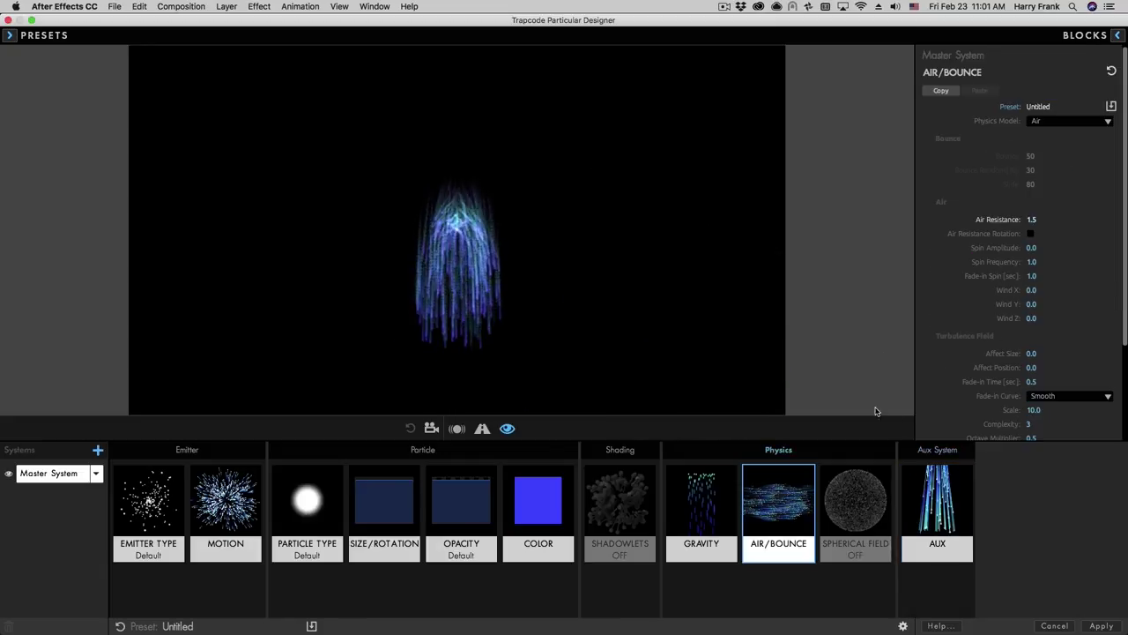
click(931, 501)
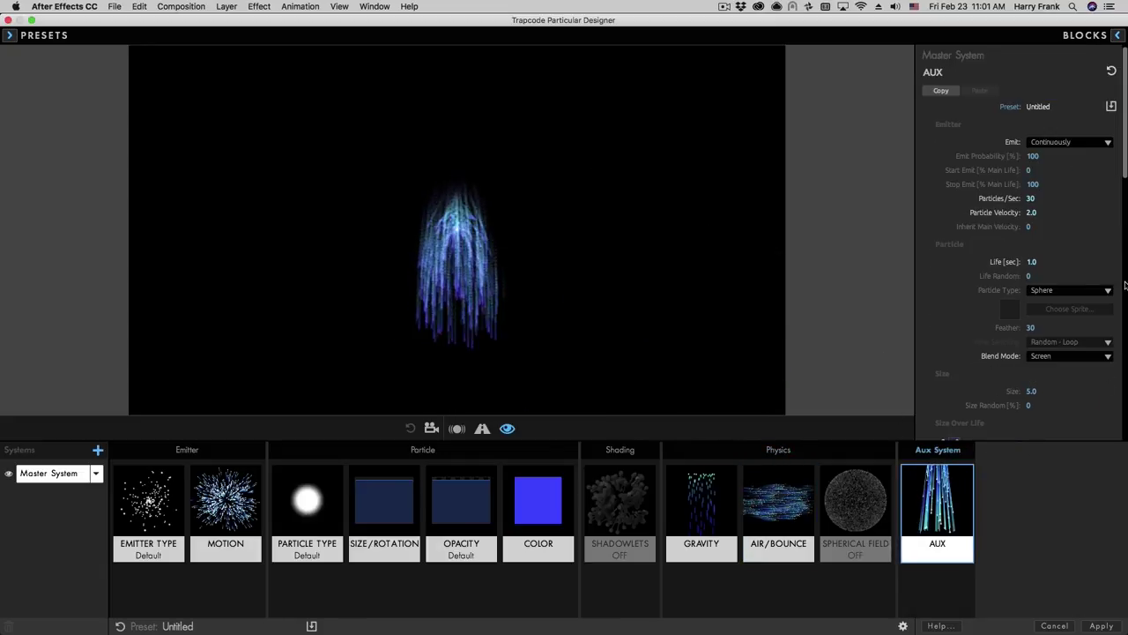
drag(1124, 177, 1122, 434)
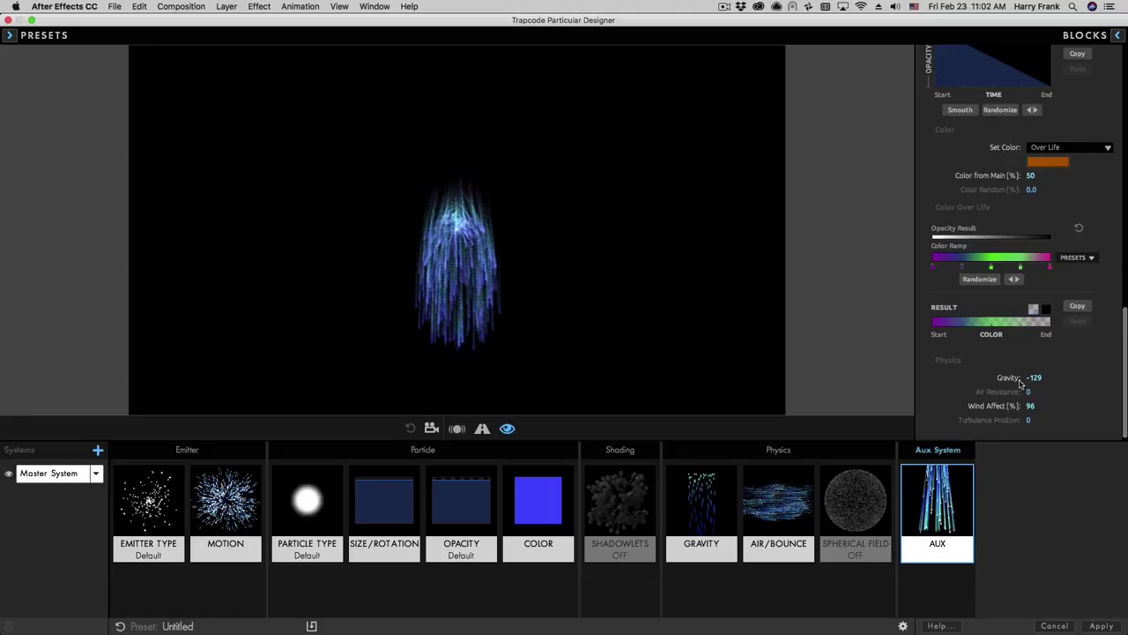
Step: Reset the main Gravity block to its default and preview the Aux trails by moving the emitter
click(705, 515)
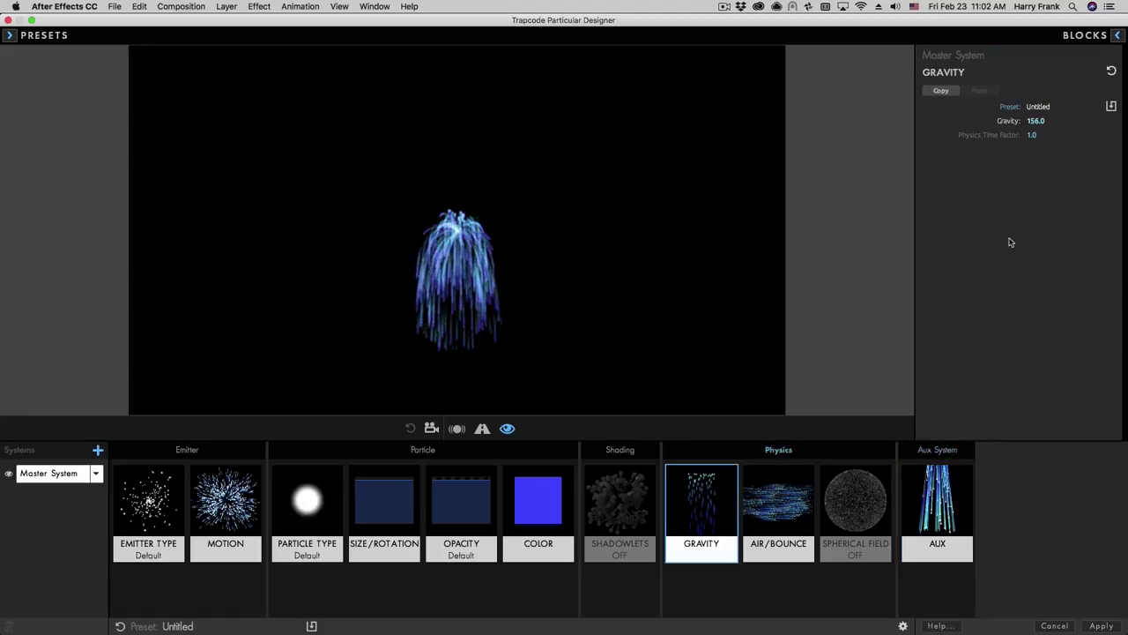
click(1114, 70)
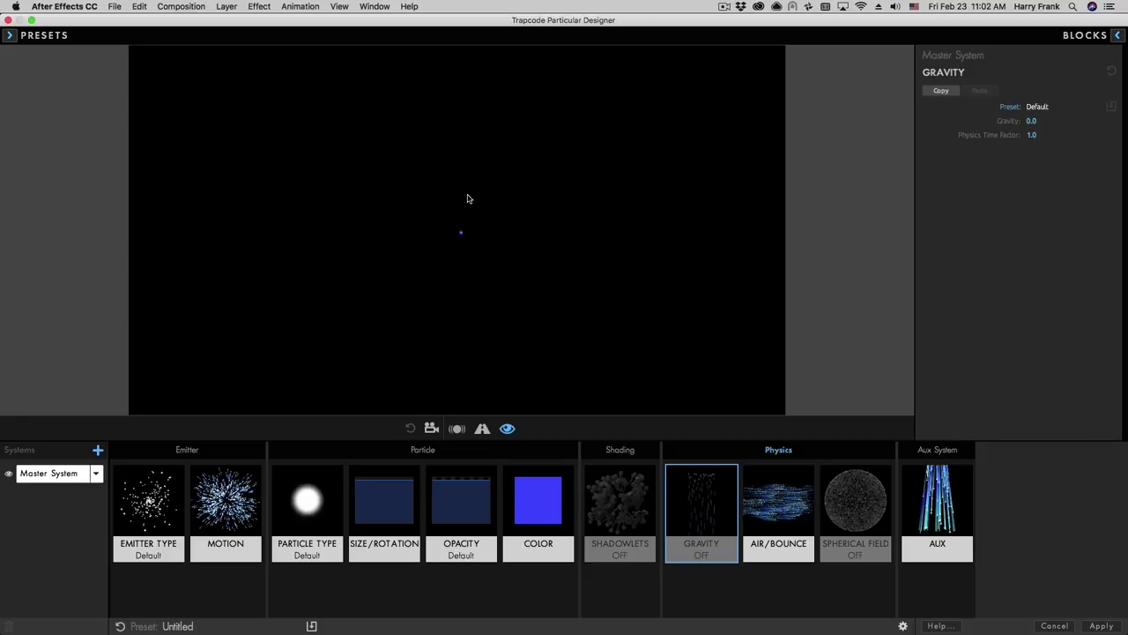
click(937, 512)
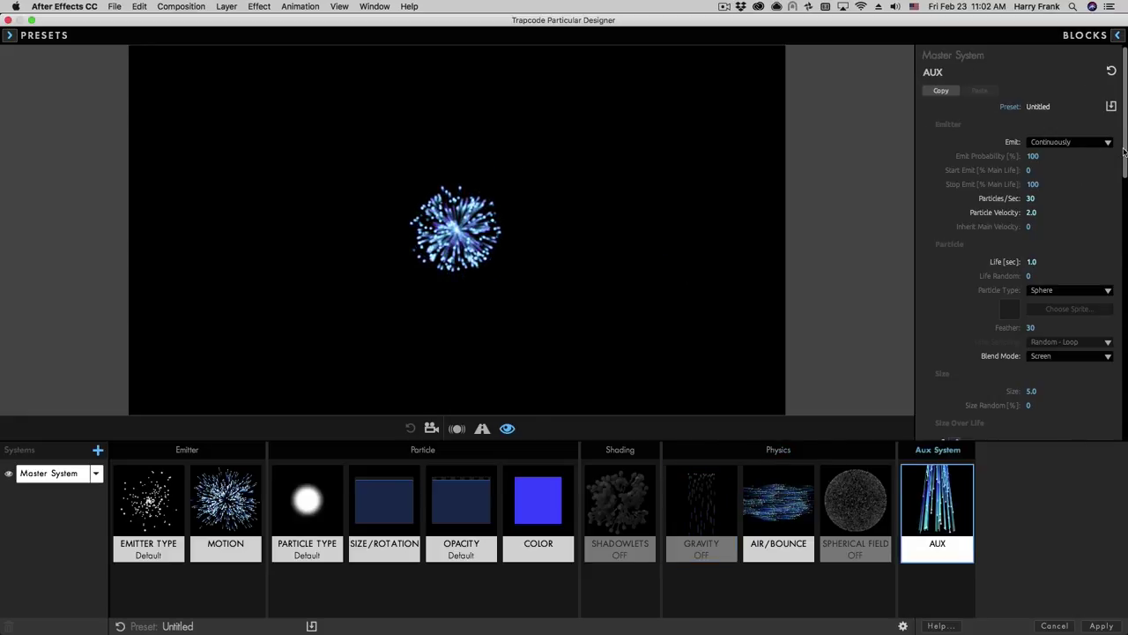
drag(1124, 152, 1093, 485)
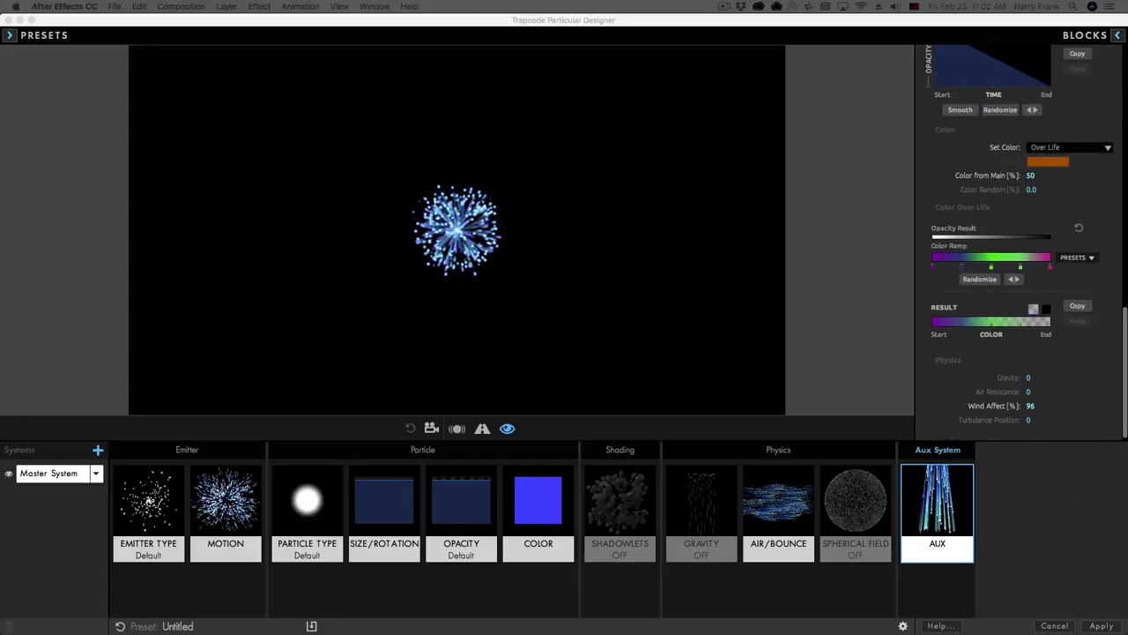
click(631, 312)
mouse_move(481, 191)
mouse_down()
mouse_move(373, 279)
mouse_move(482, 297)
mouse_move(605, 247)
mouse_up()
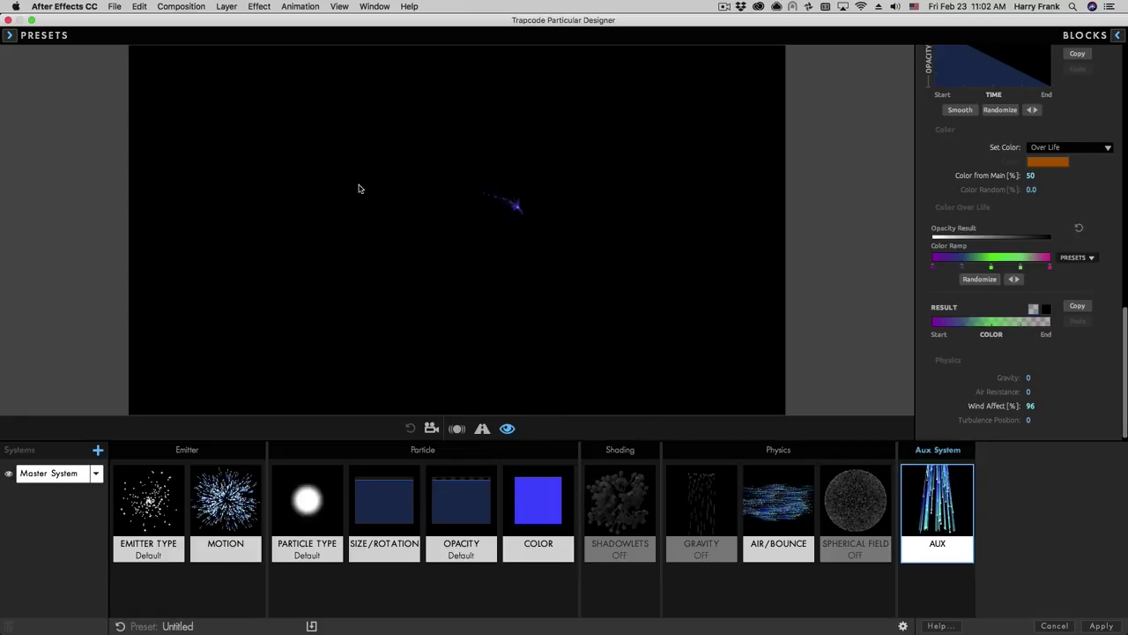
mouse_move(359, 189)
mouse_down()
mouse_move(362, 312)
mouse_move(440, 305)
mouse_up()
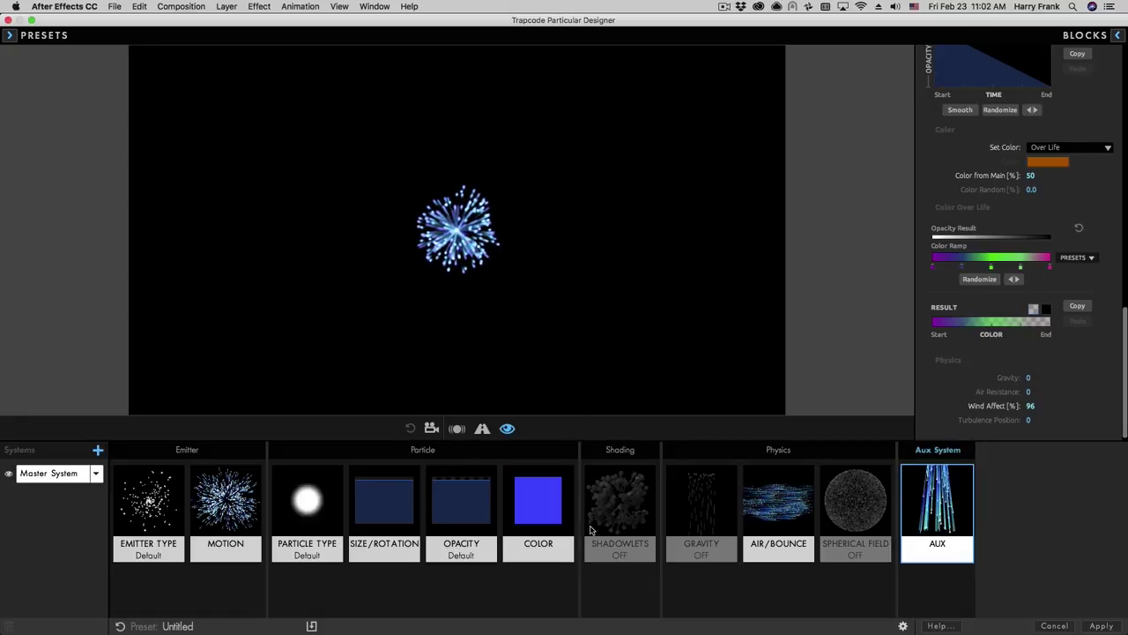
Step: Set the main Turbulence Field's Affect Position to 109 and preview the trails by moving the emitter
click(796, 502)
drag(1037, 367, 1054, 367)
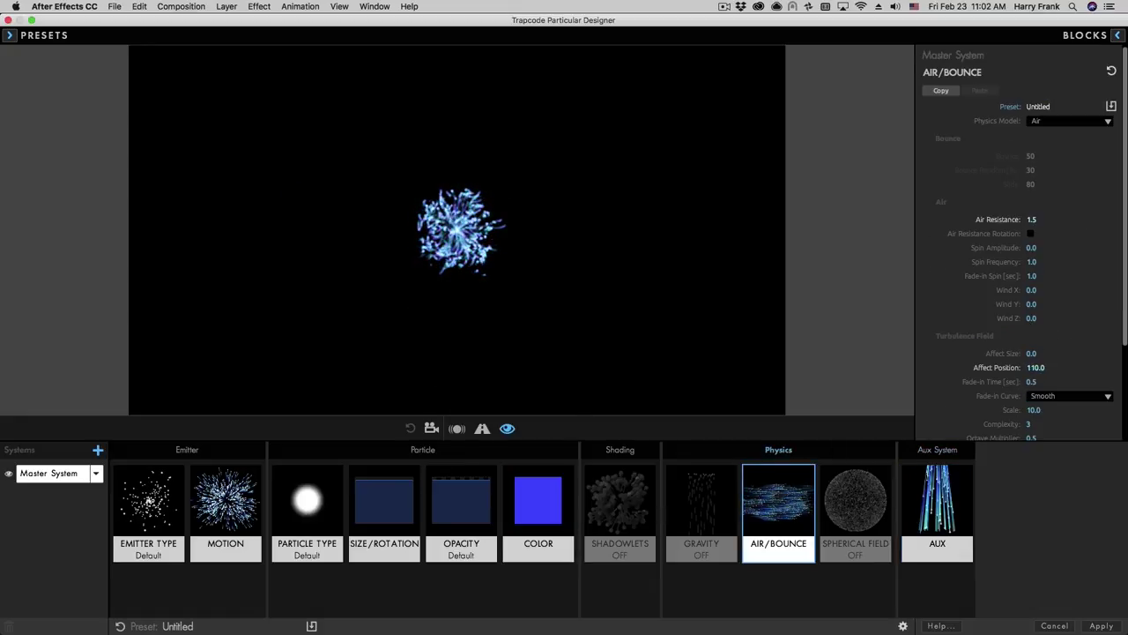
mouse_move(529, 216)
mouse_down()
mouse_move(302, 172)
mouse_move(276, 228)
mouse_move(324, 298)
mouse_move(391, 300)
mouse_move(516, 249)
mouse_move(598, 249)
mouse_move(614, 261)
mouse_move(608, 295)
mouse_move(518, 255)
mouse_up()
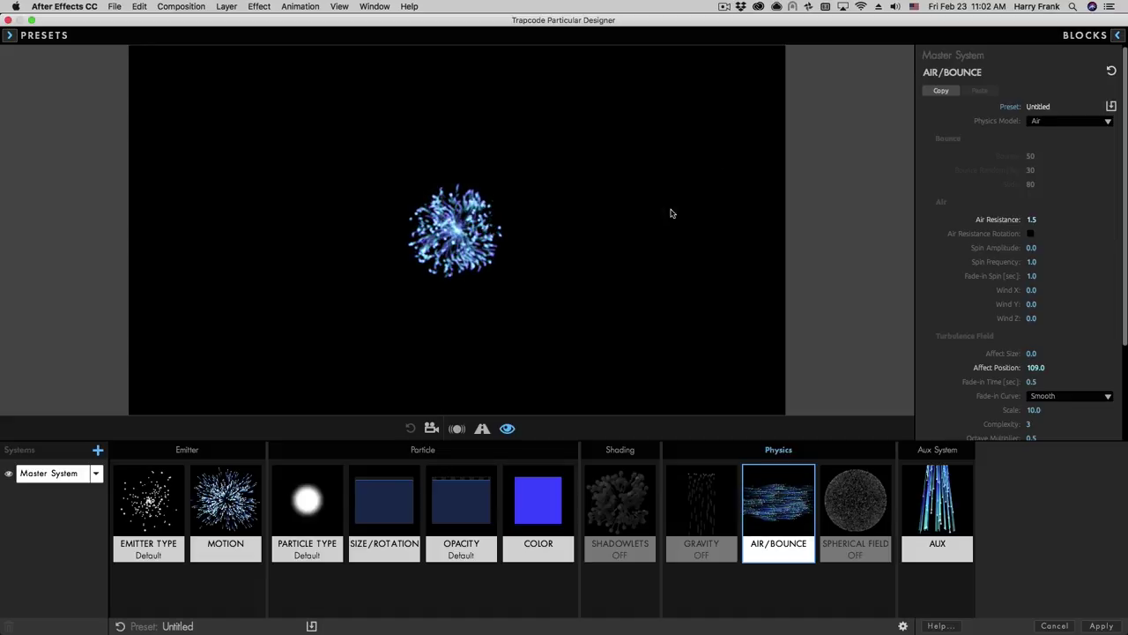
mouse_move(670, 214)
mouse_down()
mouse_move(453, 143)
mouse_move(227, 290)
mouse_move(348, 209)
mouse_move(622, 318)
mouse_move(692, 238)
mouse_move(617, 176)
mouse_move(431, 334)
mouse_move(386, 236)
mouse_move(594, 292)
mouse_move(617, 282)
mouse_move(564, 220)
mouse_up()
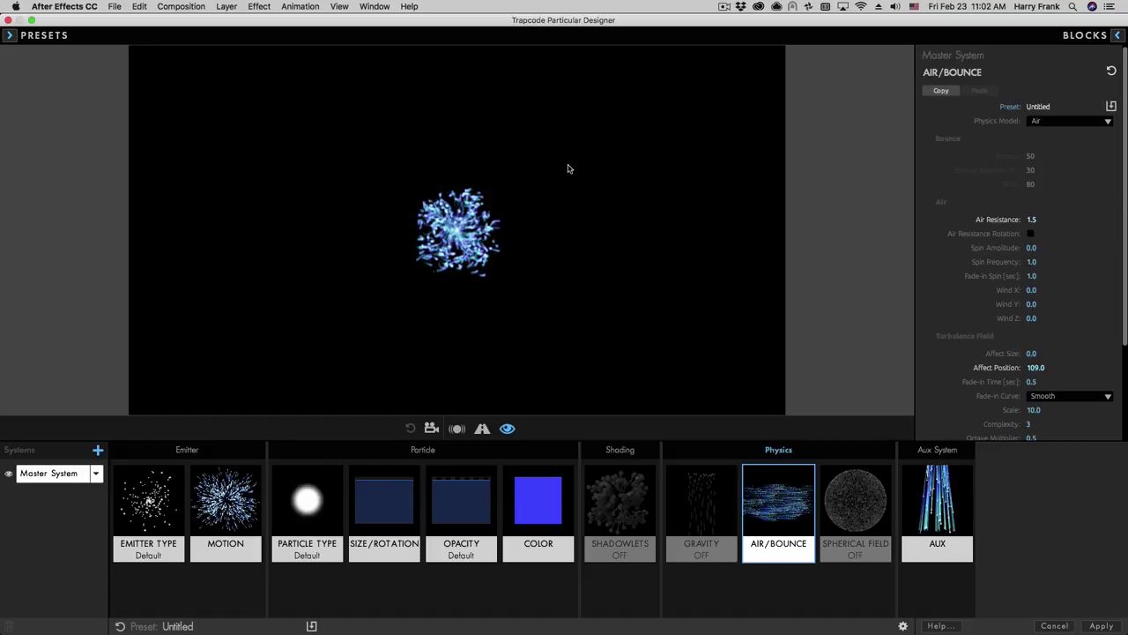
mouse_move(569, 168)
mouse_down()
mouse_move(420, 310)
mouse_move(302, 193)
mouse_move(458, 326)
mouse_move(687, 260)
mouse_move(696, 181)
mouse_move(565, 221)
mouse_move(370, 238)
mouse_move(392, 190)
mouse_move(600, 179)
mouse_up()
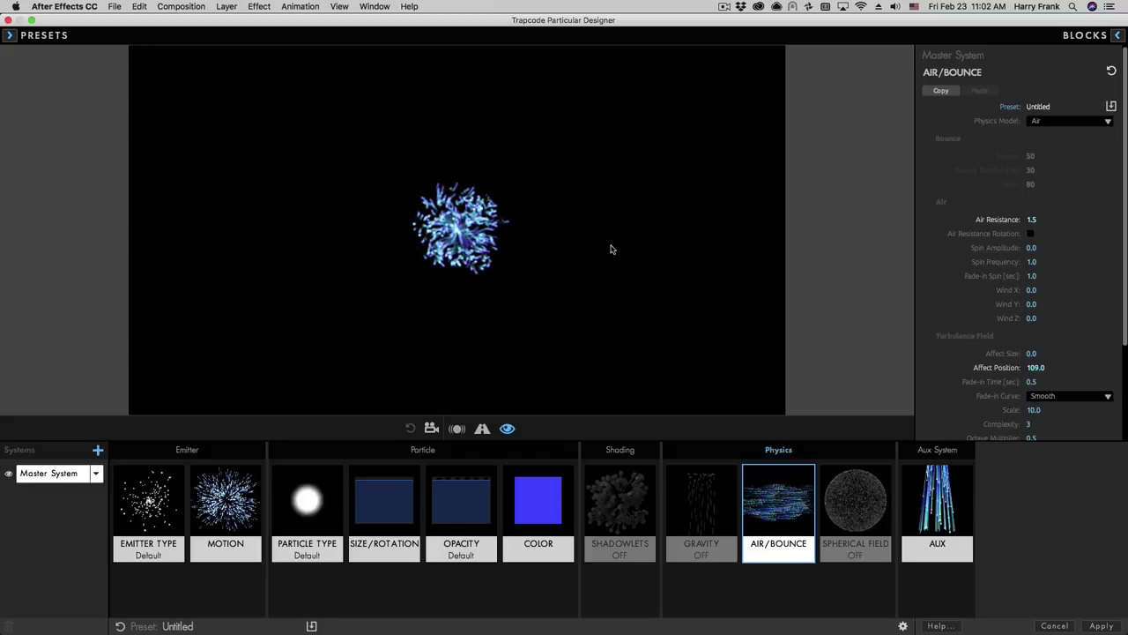
mouse_move(696, 252)
mouse_down()
mouse_move(582, 161)
mouse_move(476, 302)
mouse_move(252, 299)
mouse_move(288, 223)
mouse_up()
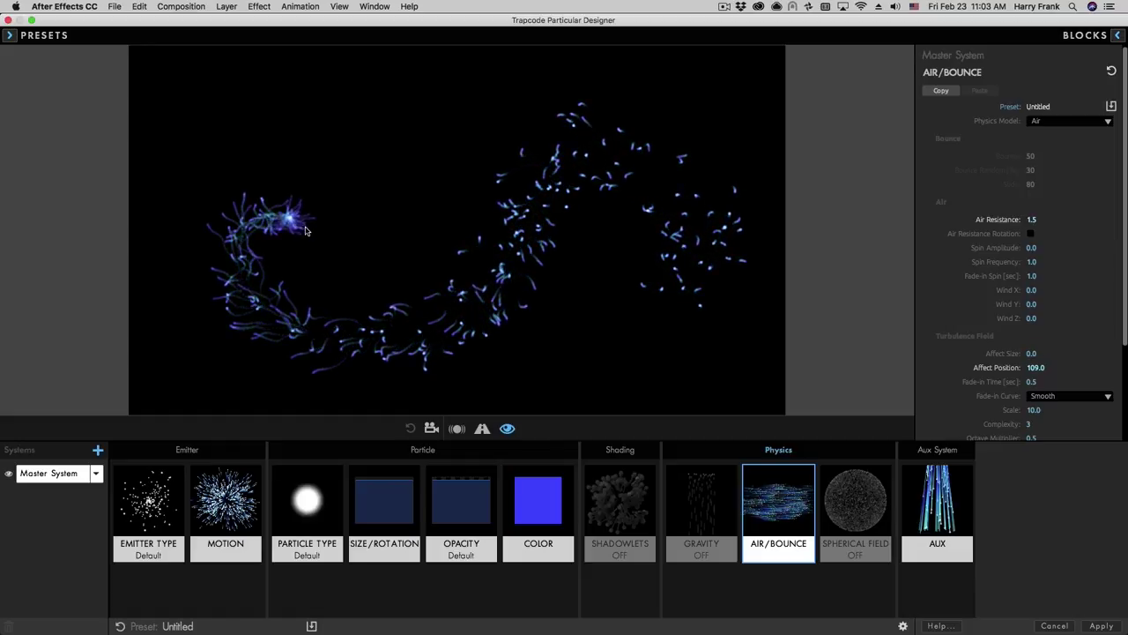
drag(604, 277, 746, 327)
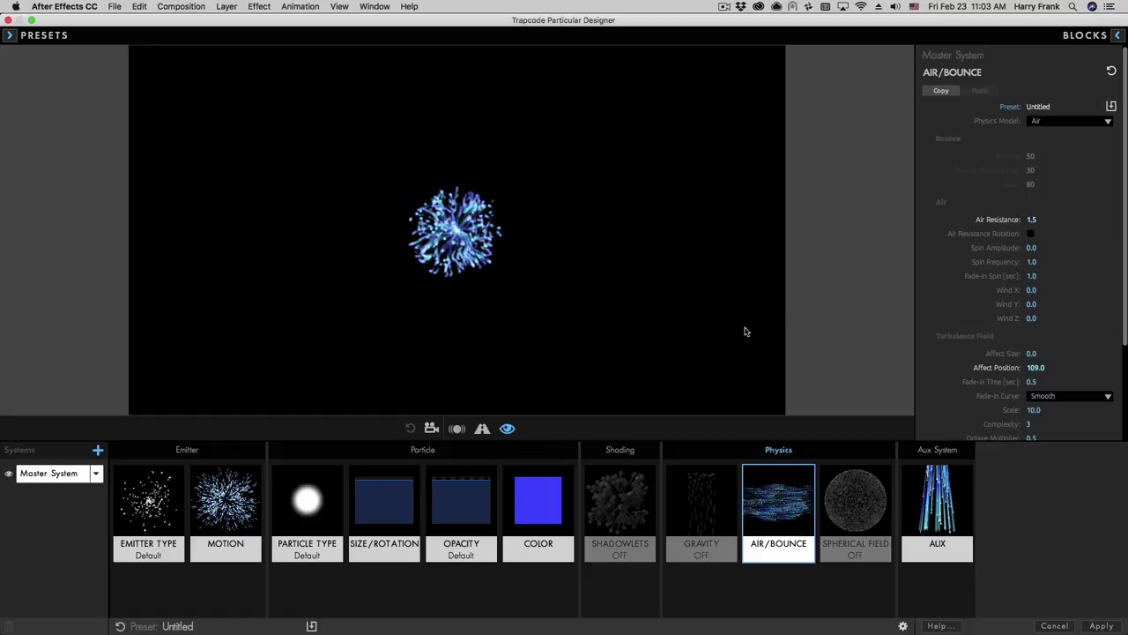
Step: Set the main particles' Velocity to 353 and the Aux particle Life to 2 seconds
click(235, 487)
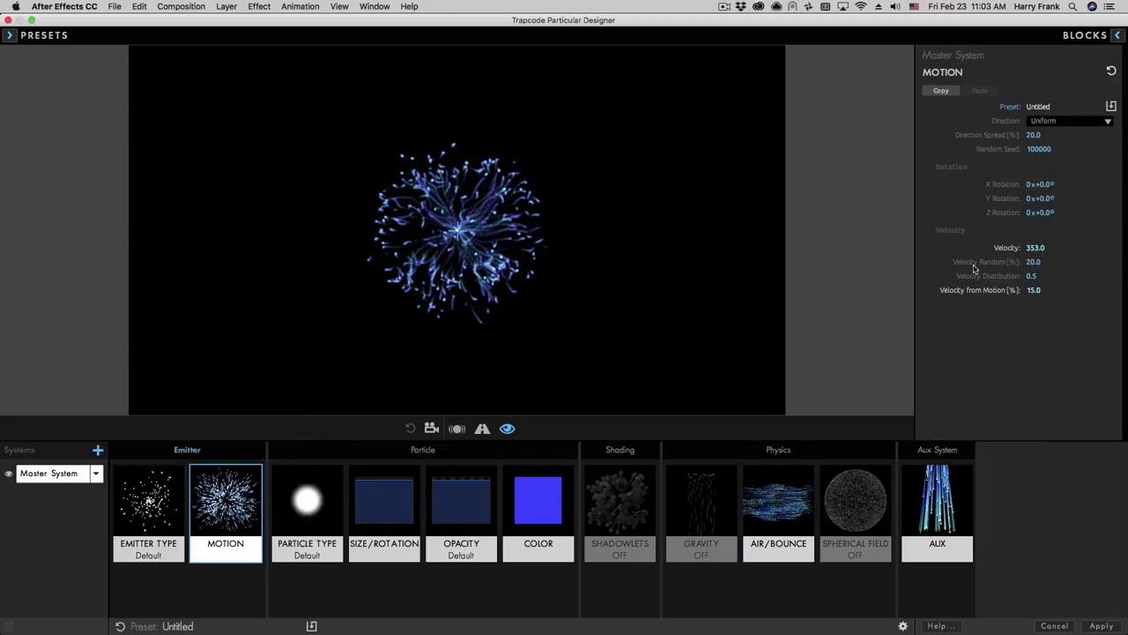
click(937, 502)
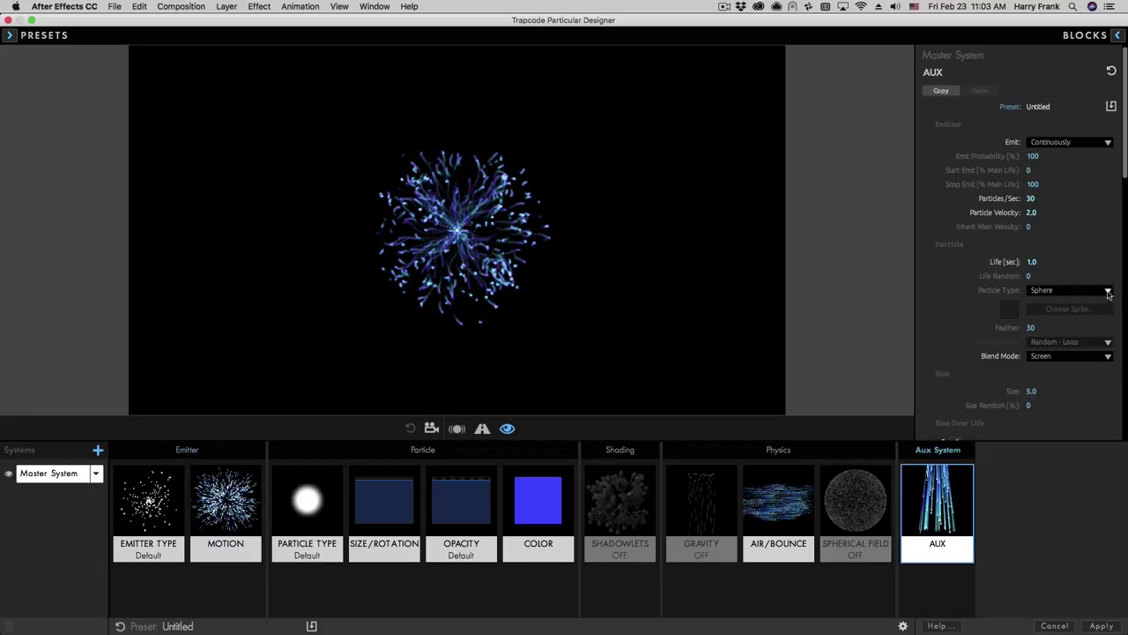
click(1037, 263)
text(2)
key(Return)
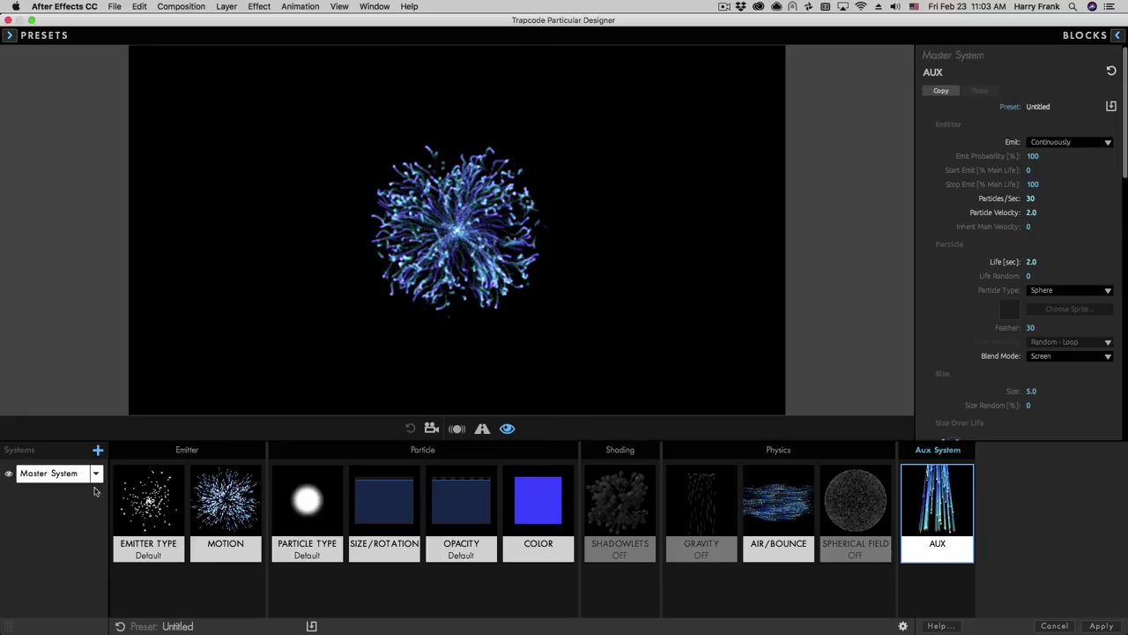
Step: Change the emitter type to Box and switch its Emitter Size to XYZ Individual
click(148, 502)
click(1041, 123)
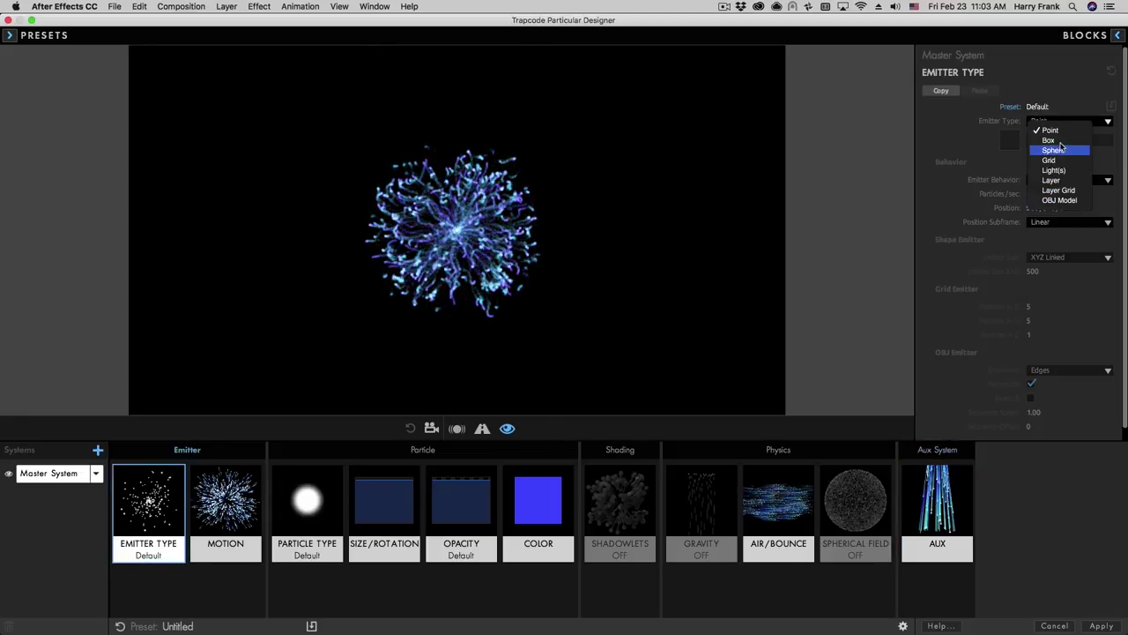
click(1049, 141)
click(1058, 257)
click(1052, 277)
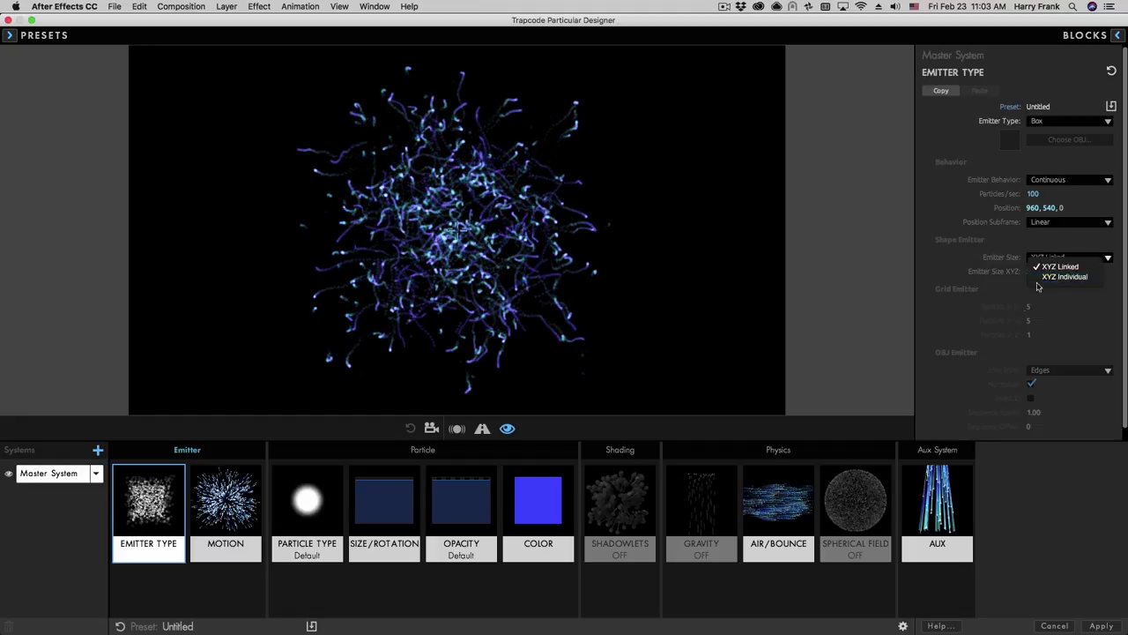
Step: Flatten the box emitter into a wide line with Emitter Size X 1500, Y 0 and Z 0
drag(1033, 272, 969, 272)
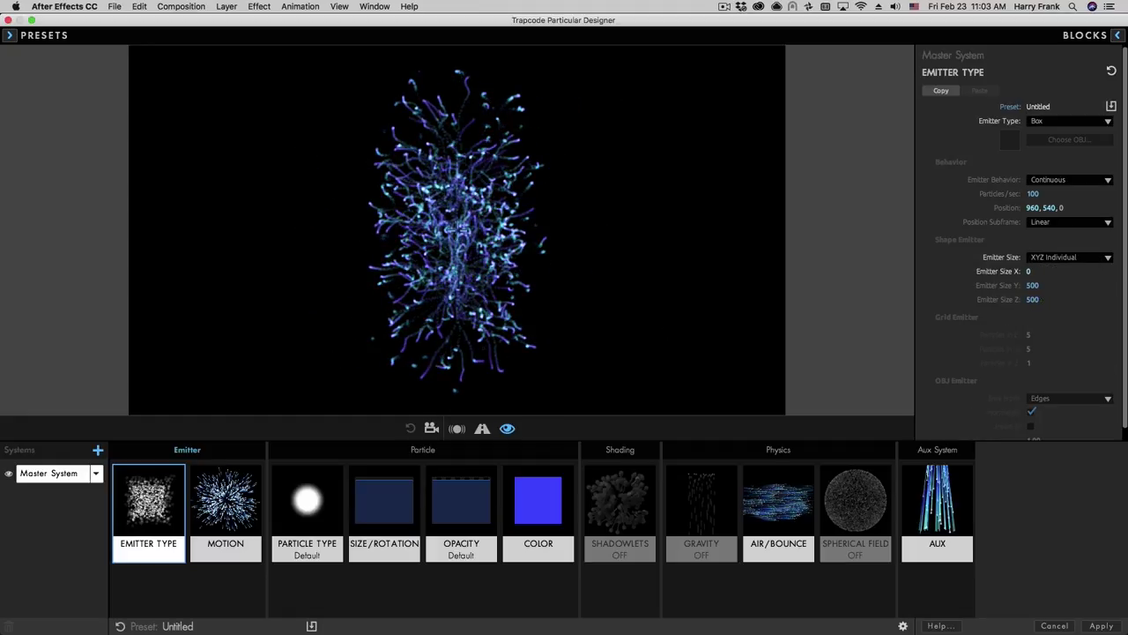
drag(1032, 299, 708, 287)
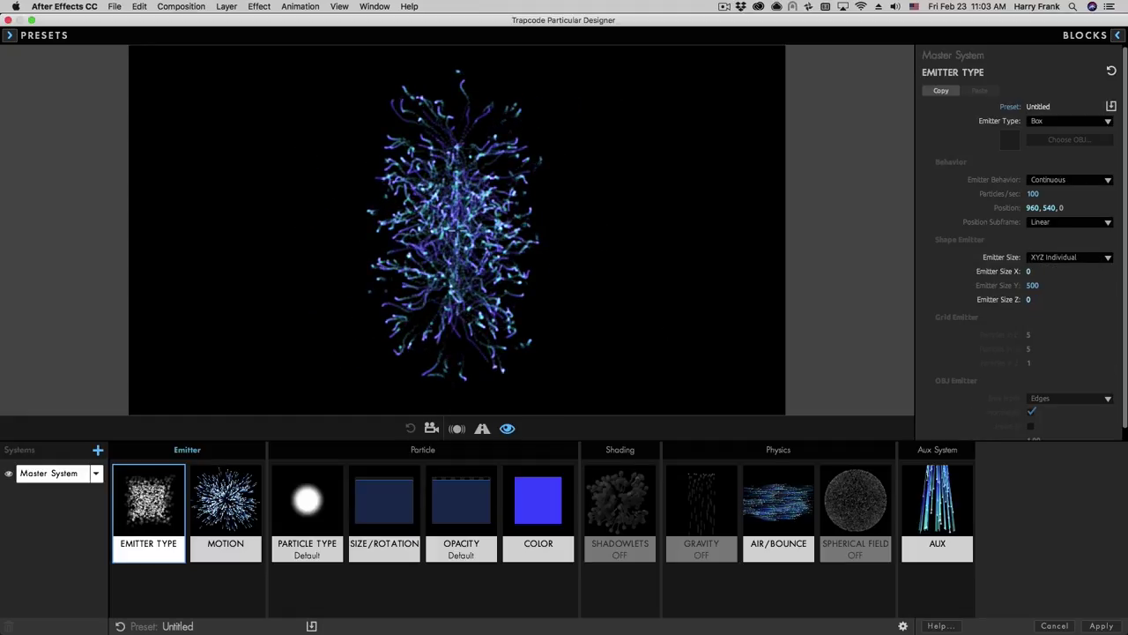
click(1028, 272)
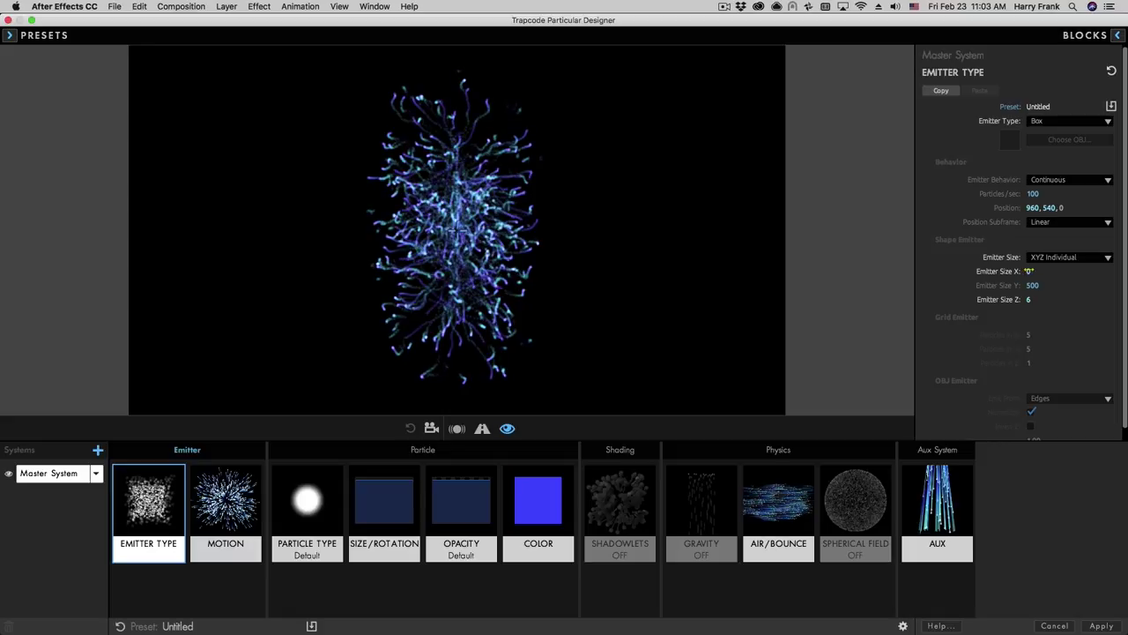
click(1036, 271)
text(2)
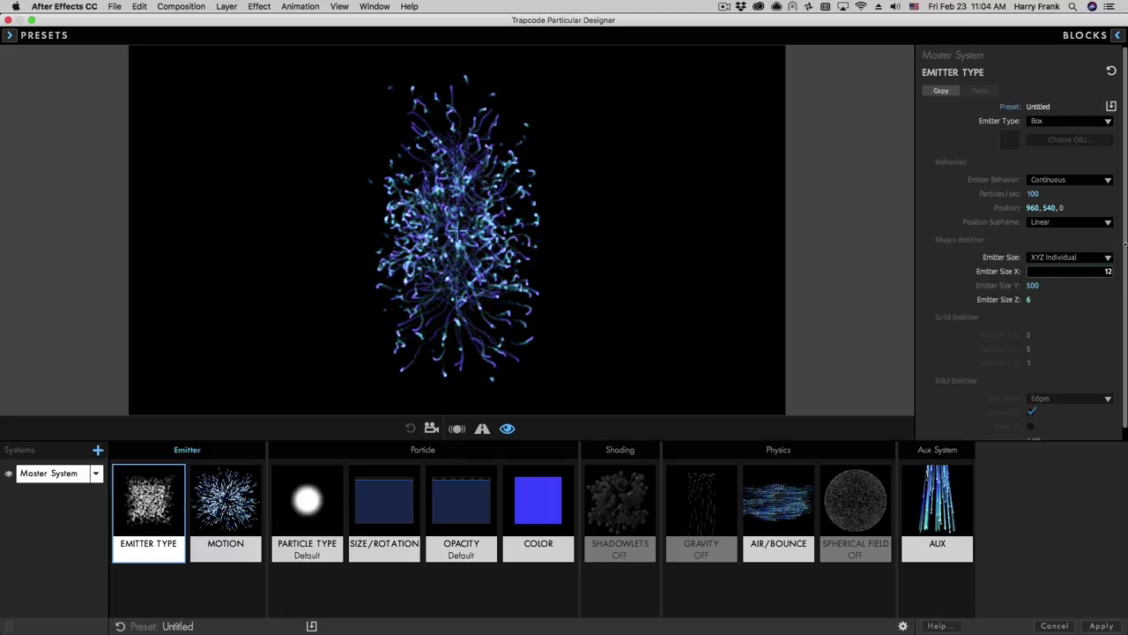
text(00)
key(Tab)
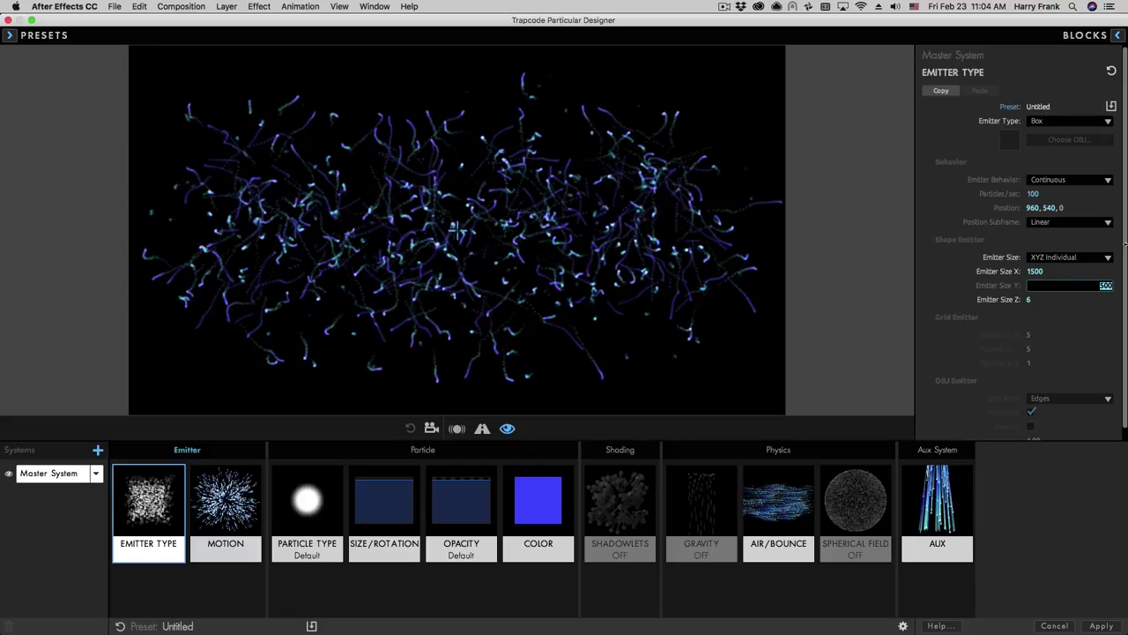
text(0)
key(Tab)
text(0)
key(Return)
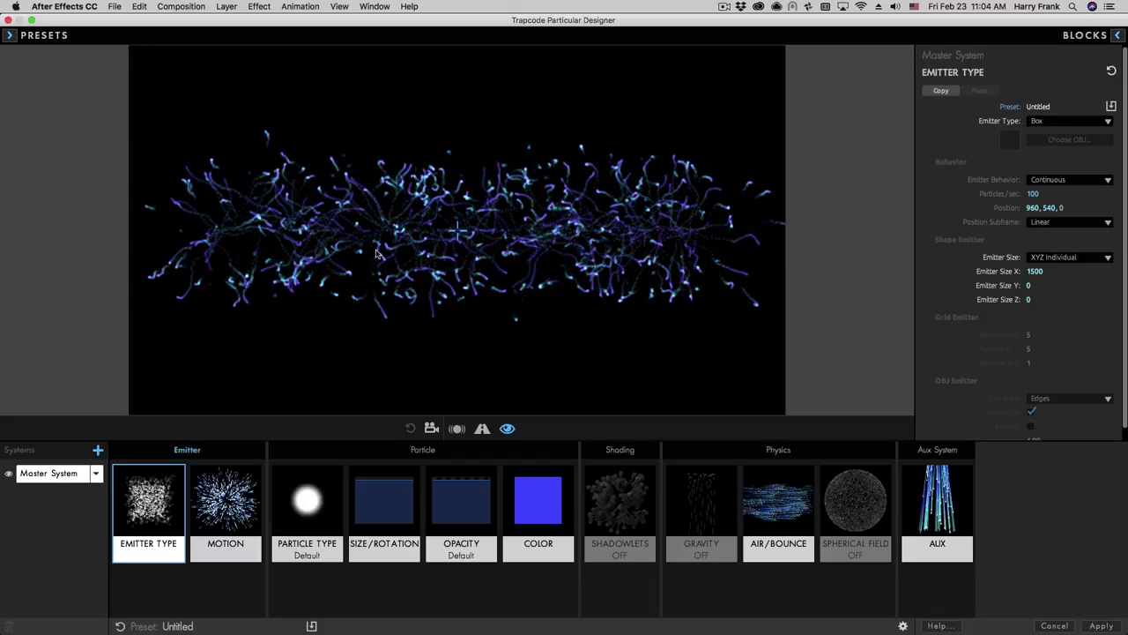
Step: Make the emitter motion Directional and set its X Rotation to 86° so the particles shoot upward
click(226, 507)
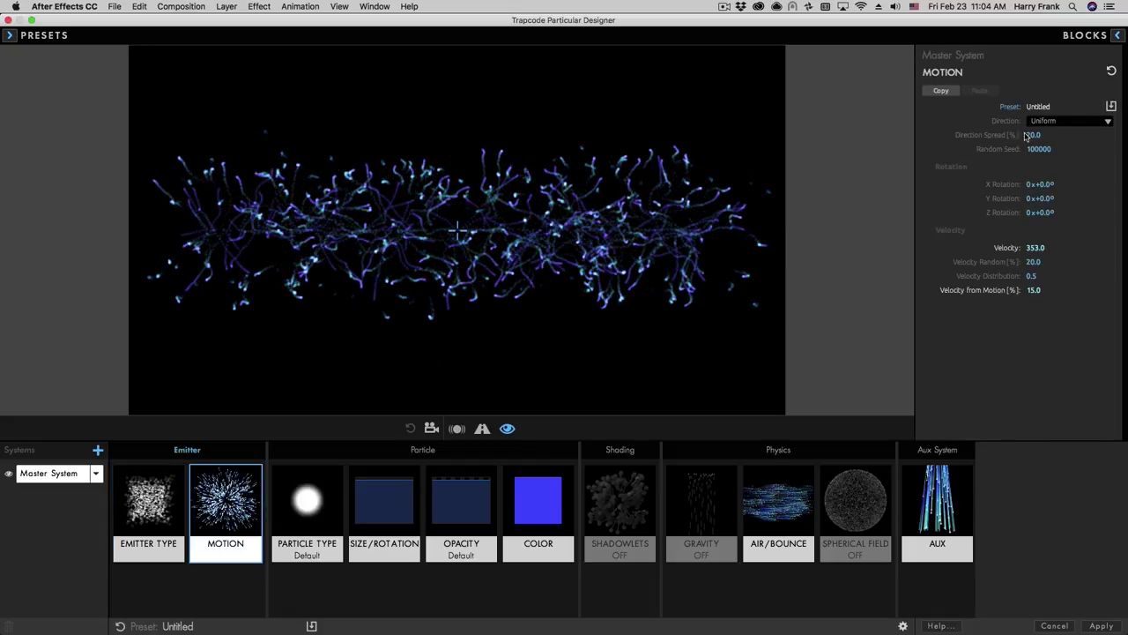
click(1049, 120)
click(1049, 135)
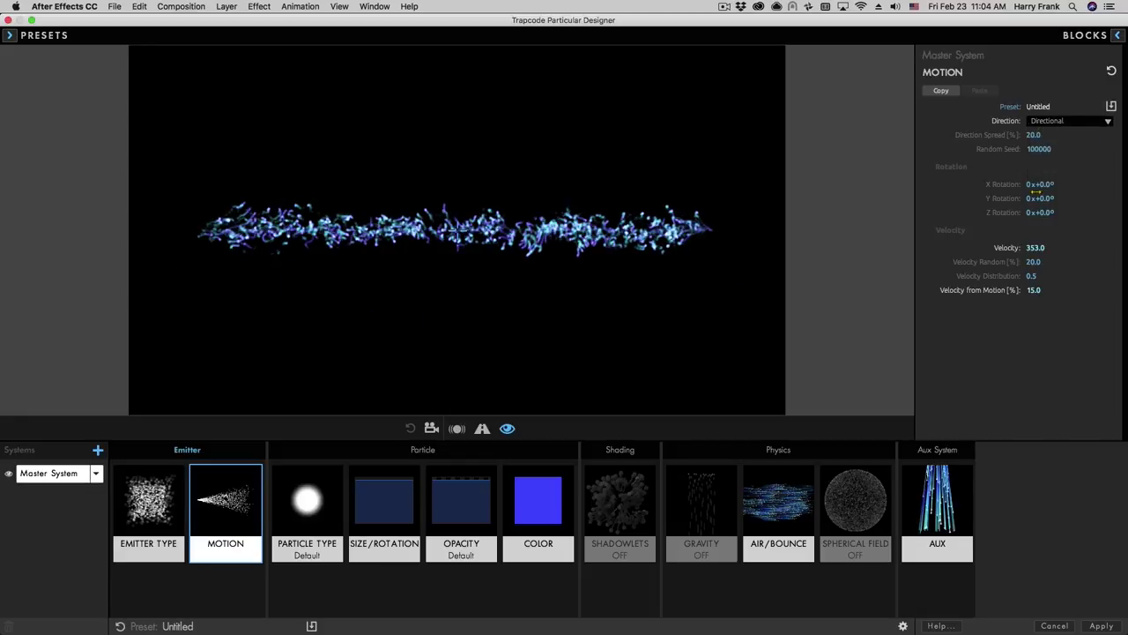
drag(1046, 184, 1111, 185)
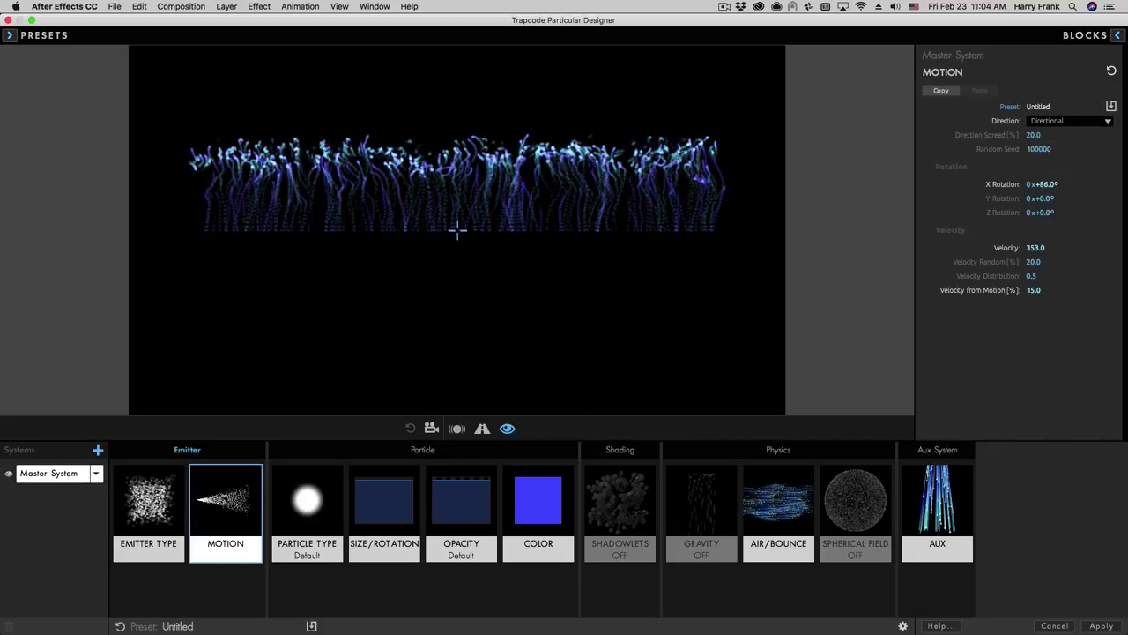
Step: Lower the main system's Air Resistance to 0.7 and move the emitter down to a Y position of about 871
click(770, 495)
drag(1037, 221, 1033, 222)
click(1033, 221)
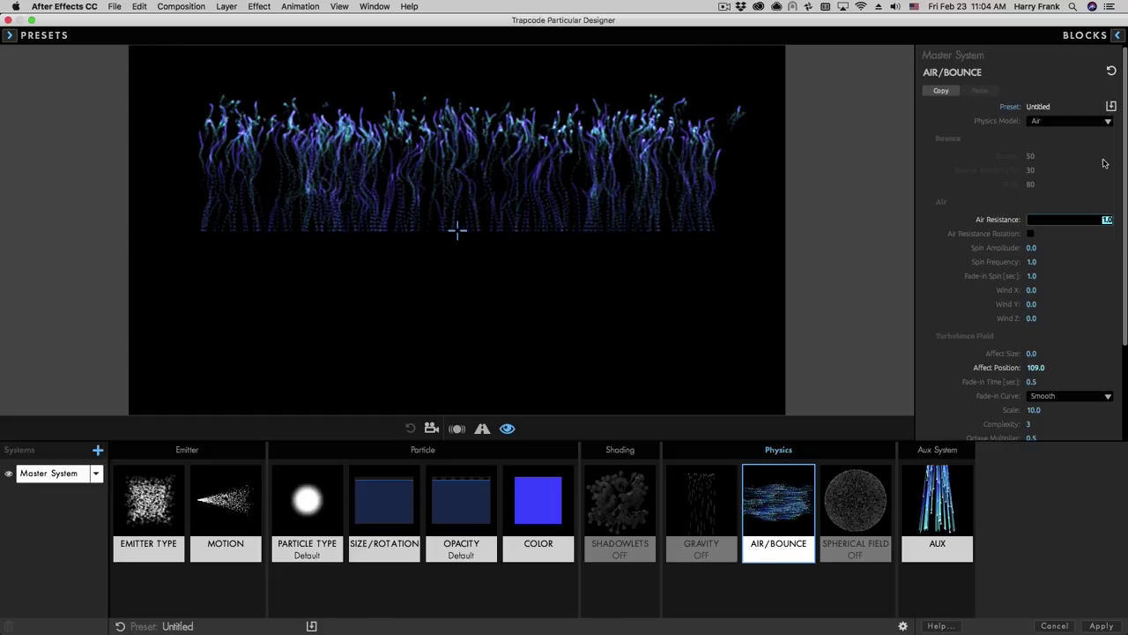
key(Down)
key(Down)
key(Down)
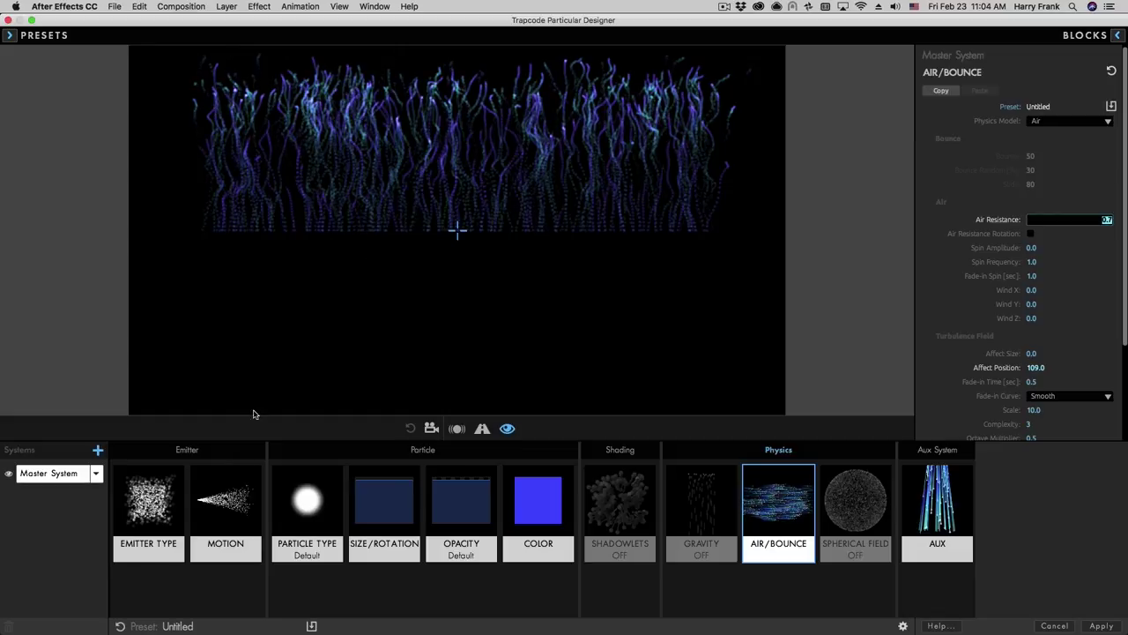
click(148, 500)
drag(1050, 208, 1084, 208)
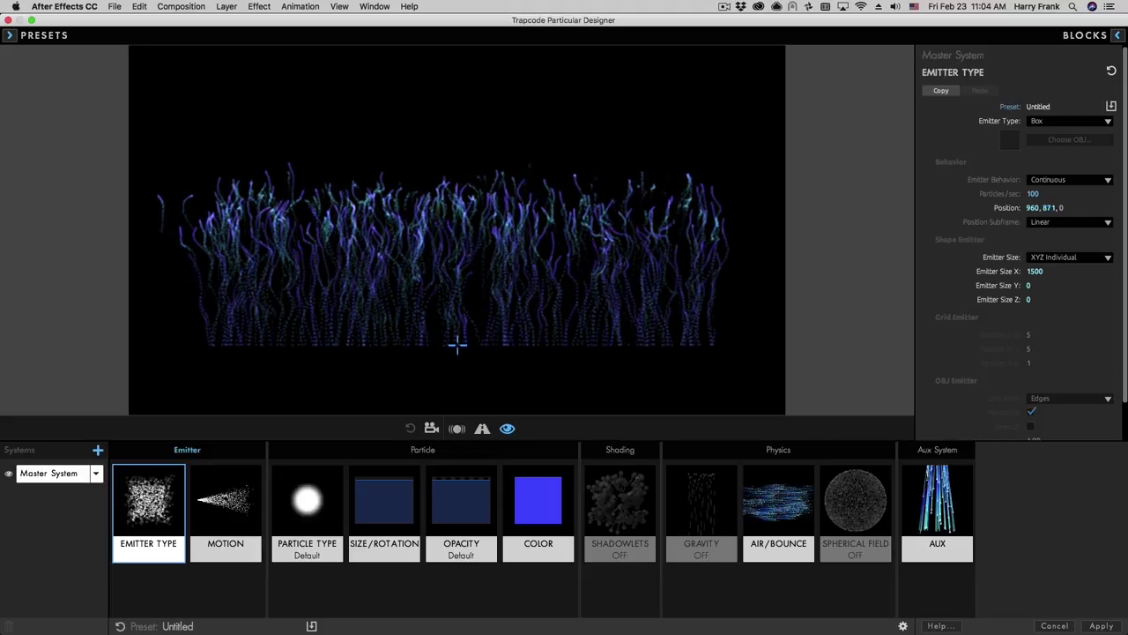
Step: Set the Aux Particles/Sec to 77 and the Aux Particle Velocity to 0 for denser, cleaner trails
click(937, 507)
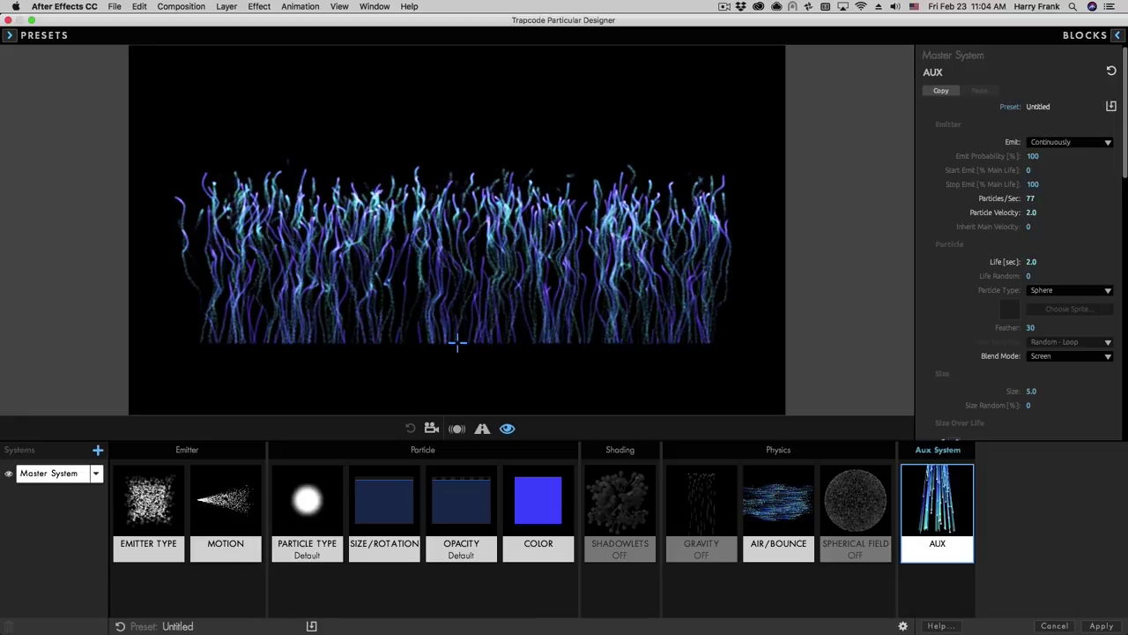
text(0)
key(Return)
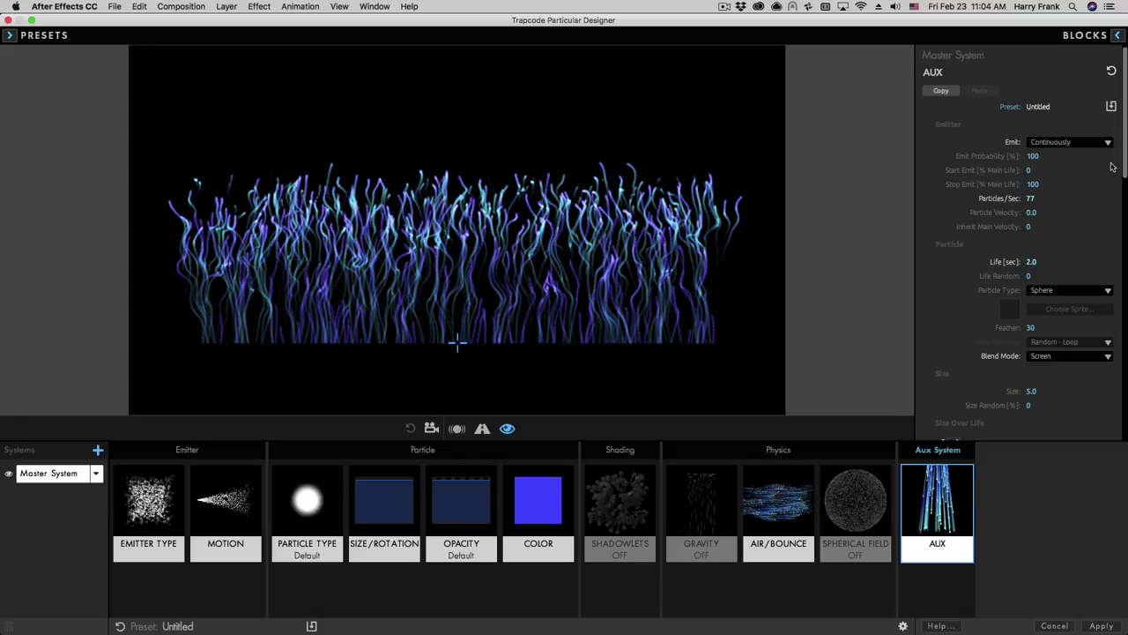
Step: Raise the Aux Turbulence Position to 304 to distort the trails, and reduce it again
drag(1122, 171, 1001, 475)
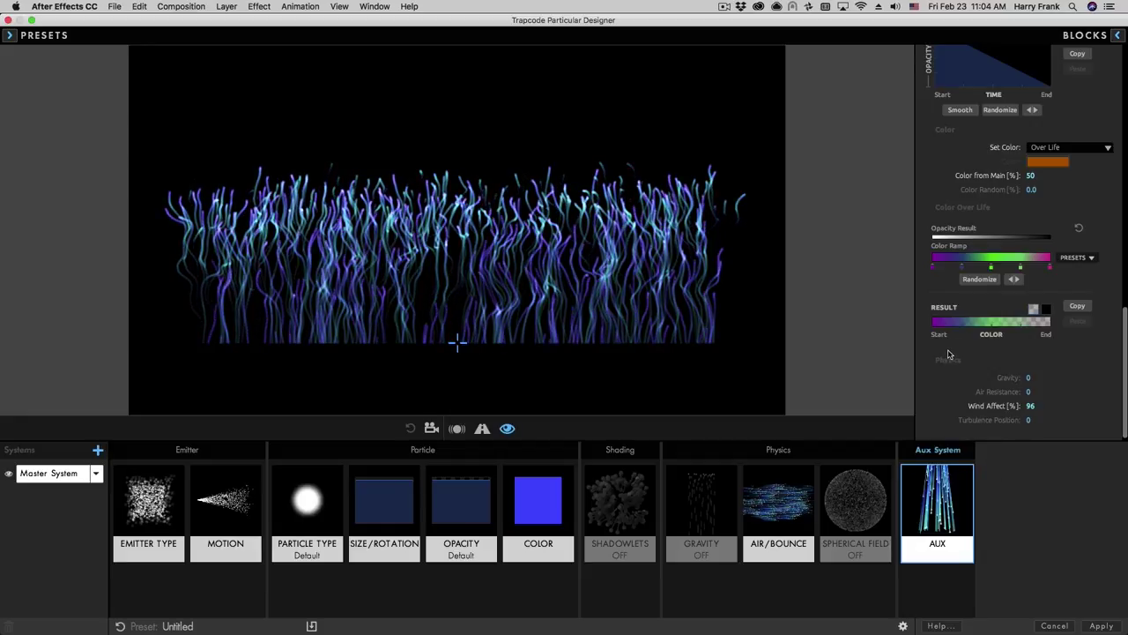
drag(1029, 420, 1033, 420)
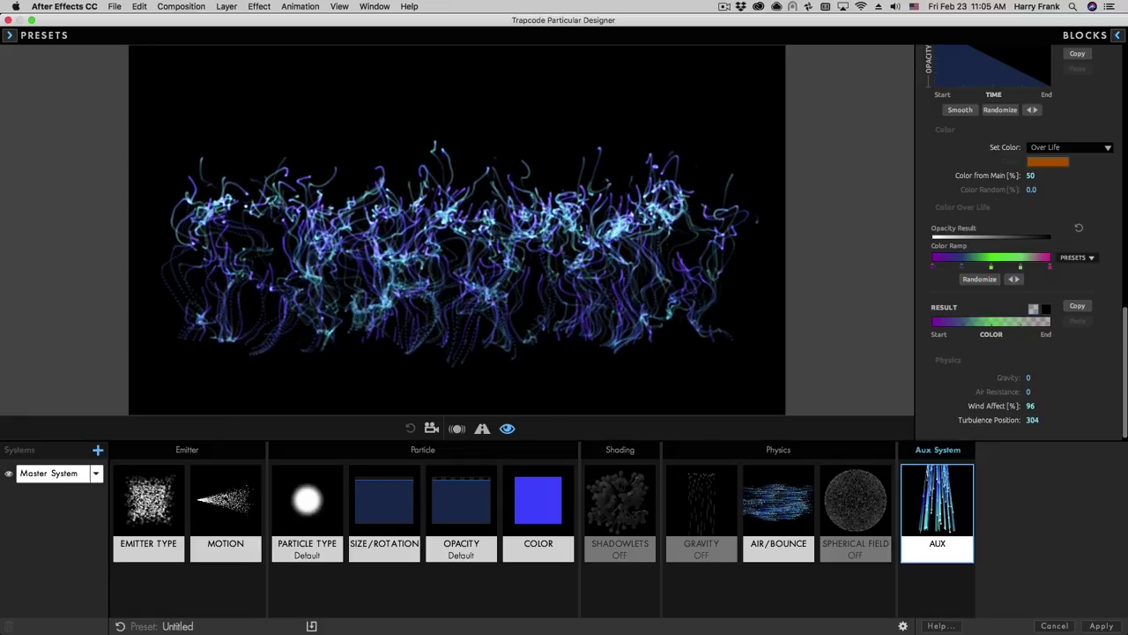
drag(1032, 419, 854, 421)
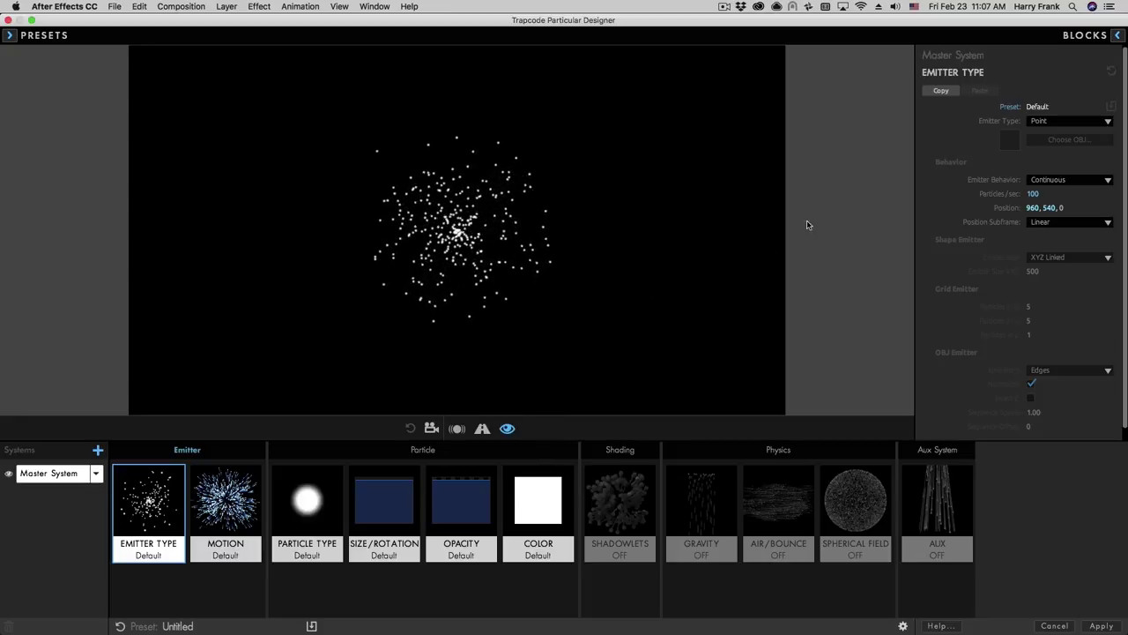
Step: Load the Explosion Trail single-system preset and check its Emitter Behavior options, keeping Explode
click(9, 35)
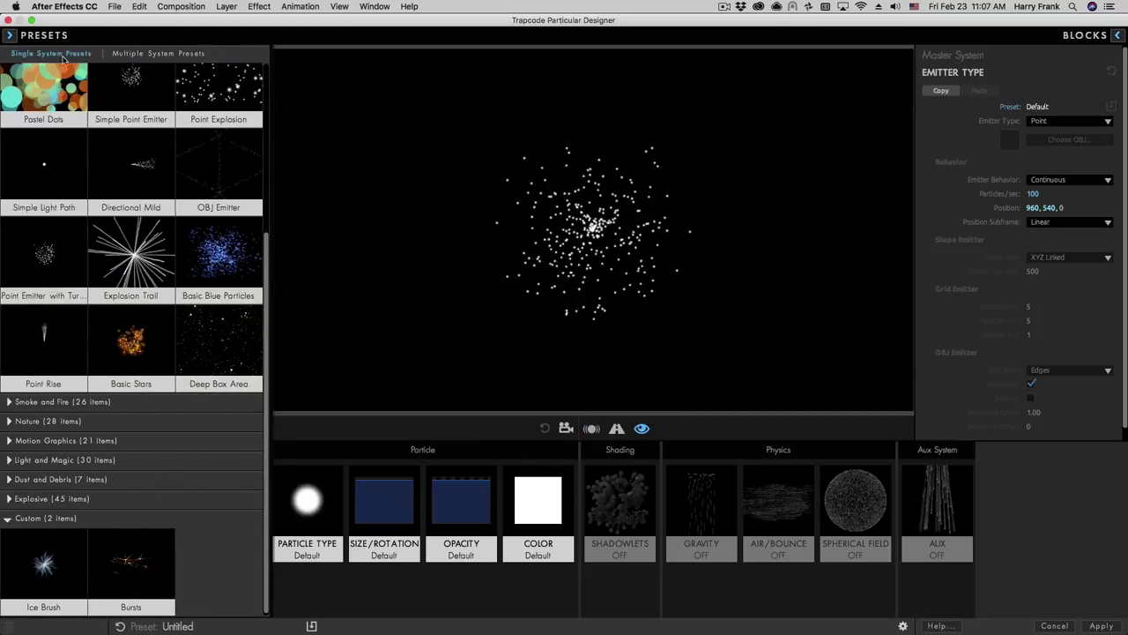
click(139, 263)
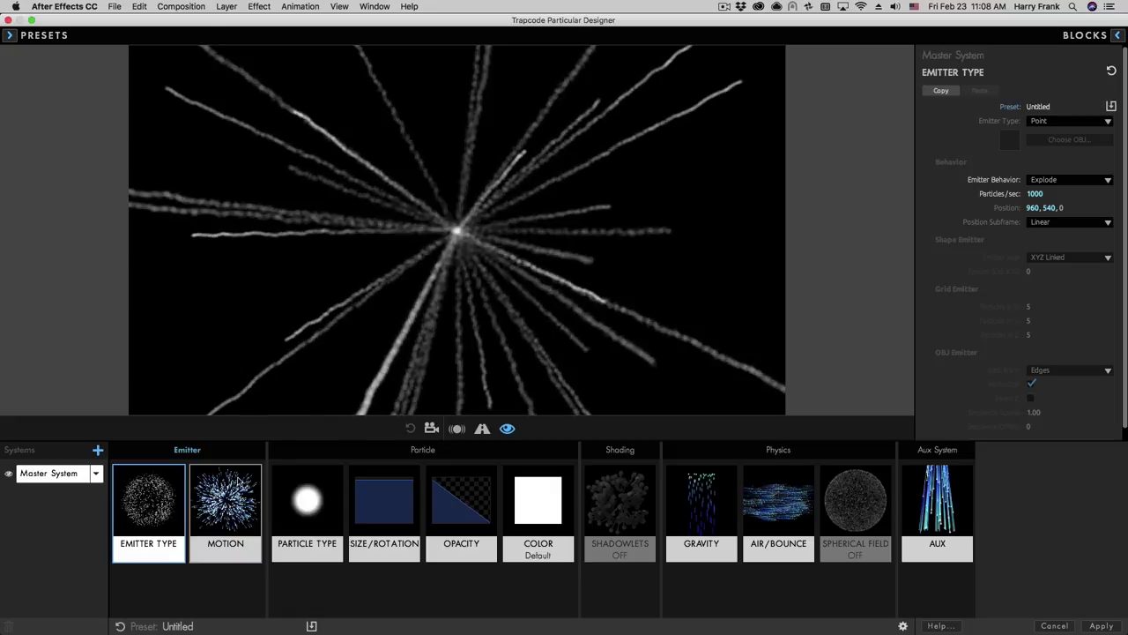
click(1049, 179)
click(1065, 154)
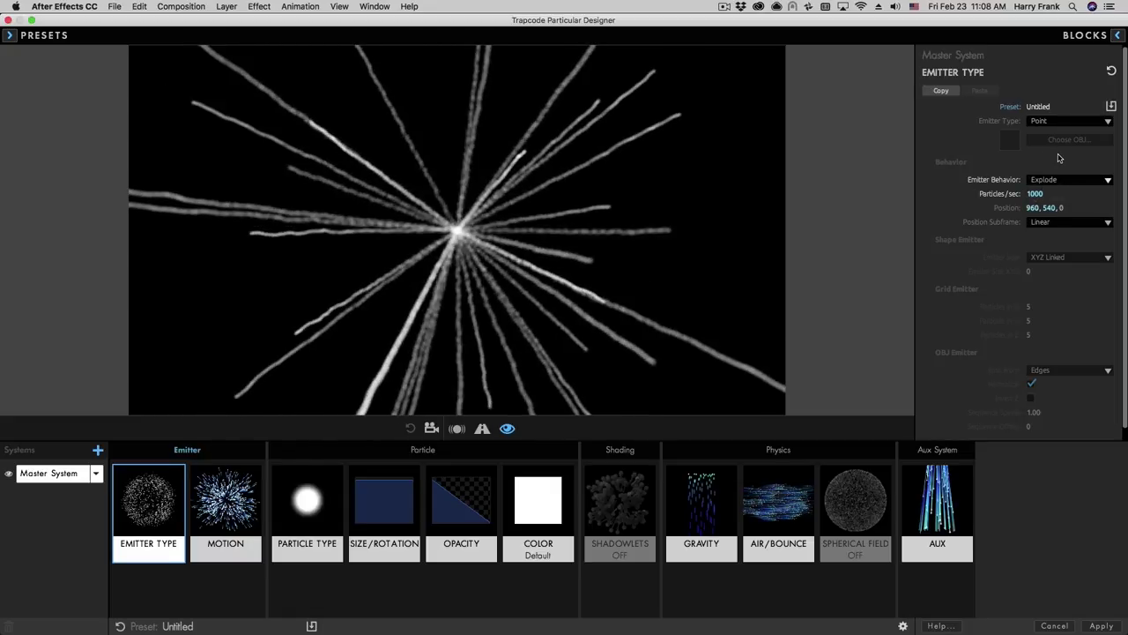
Step: Review the preset's Aux settings and set the main system's Air Resistance to 4
click(937, 502)
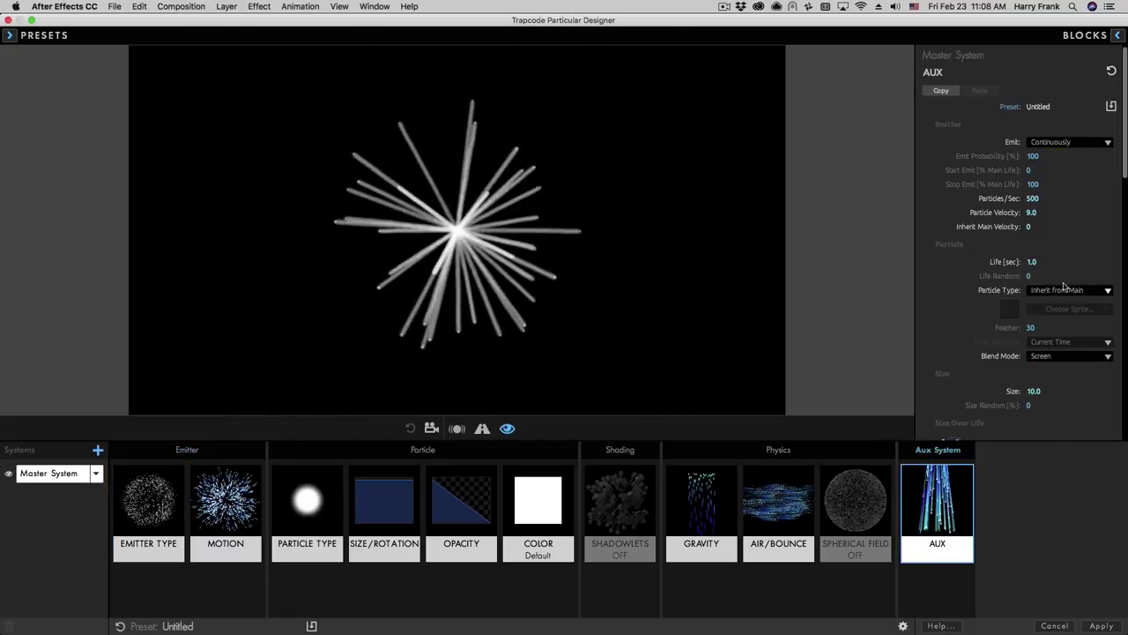
click(309, 498)
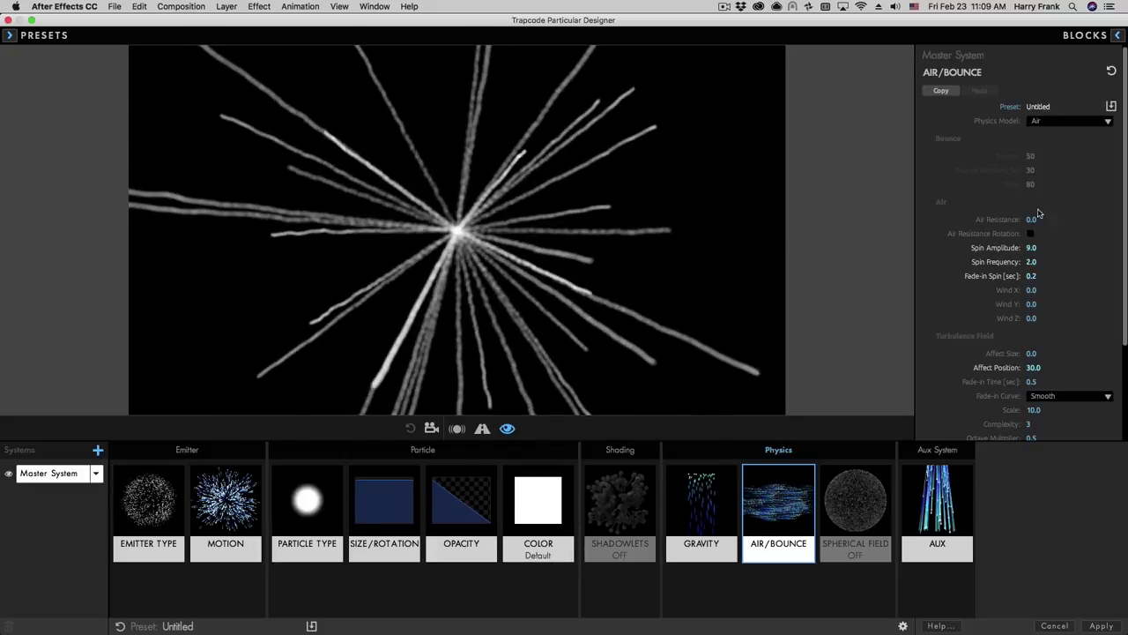
drag(1033, 219, 1057, 220)
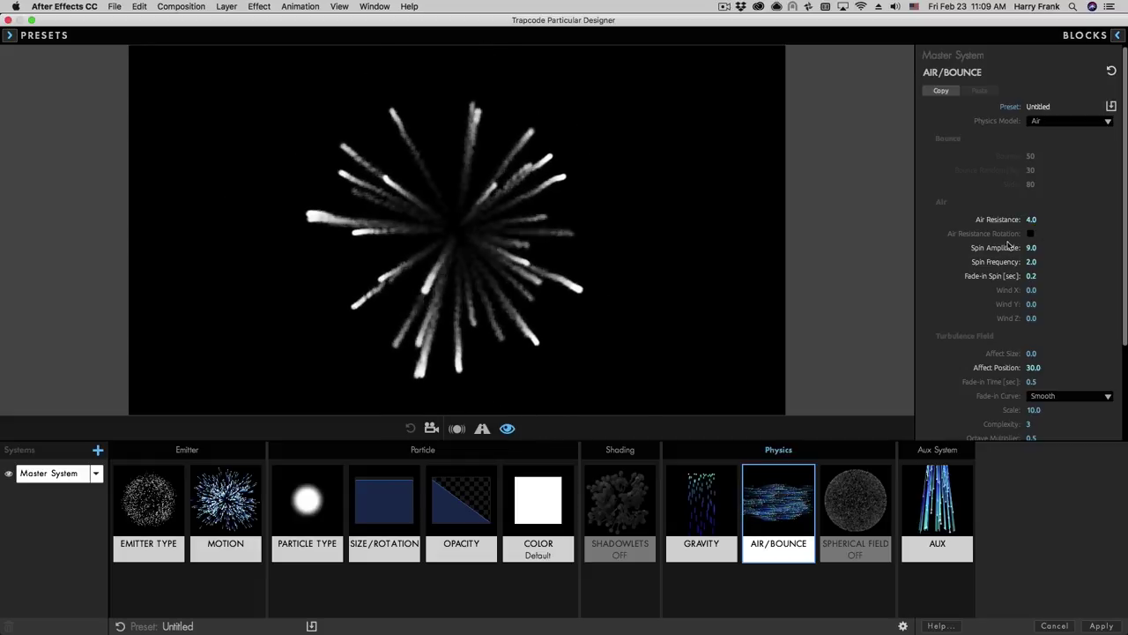
Step: Set the Aux Particle Velocity to 15.1 and Aux Size to 6.9, and the main particle Size to 5
click(970, 480)
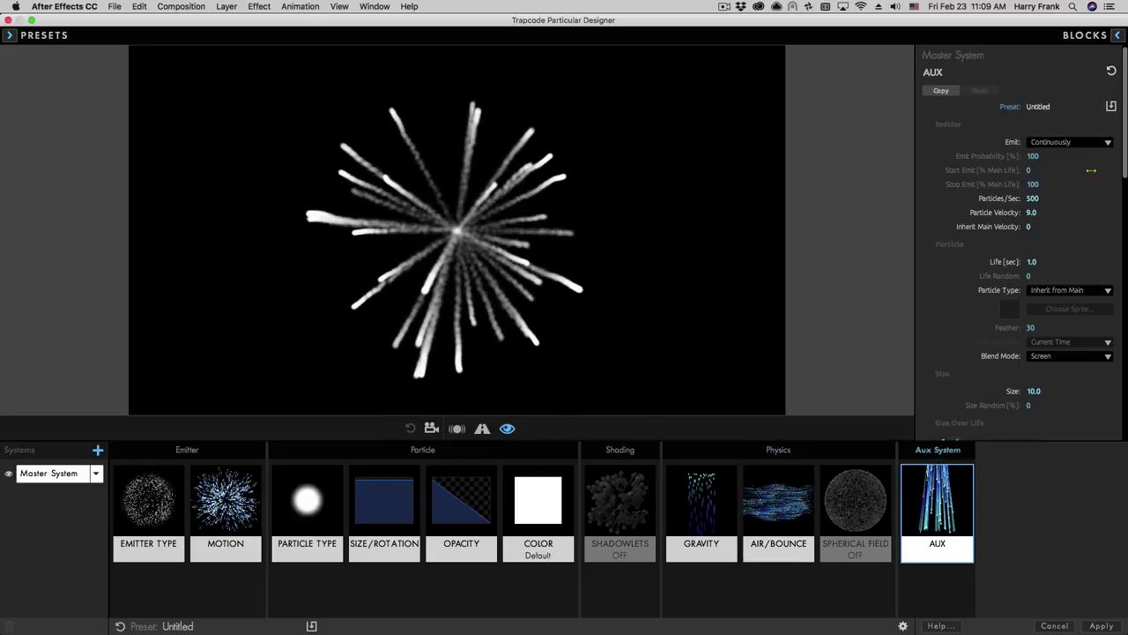
drag(1036, 213, 1074, 212)
drag(1034, 391, 1007, 390)
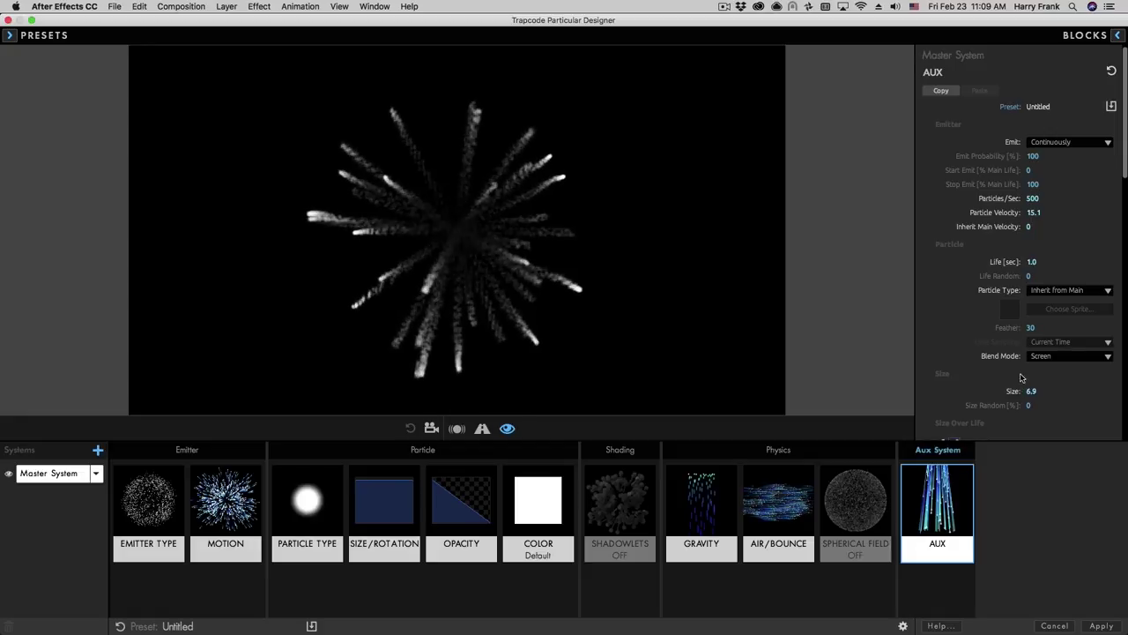
click(385, 504)
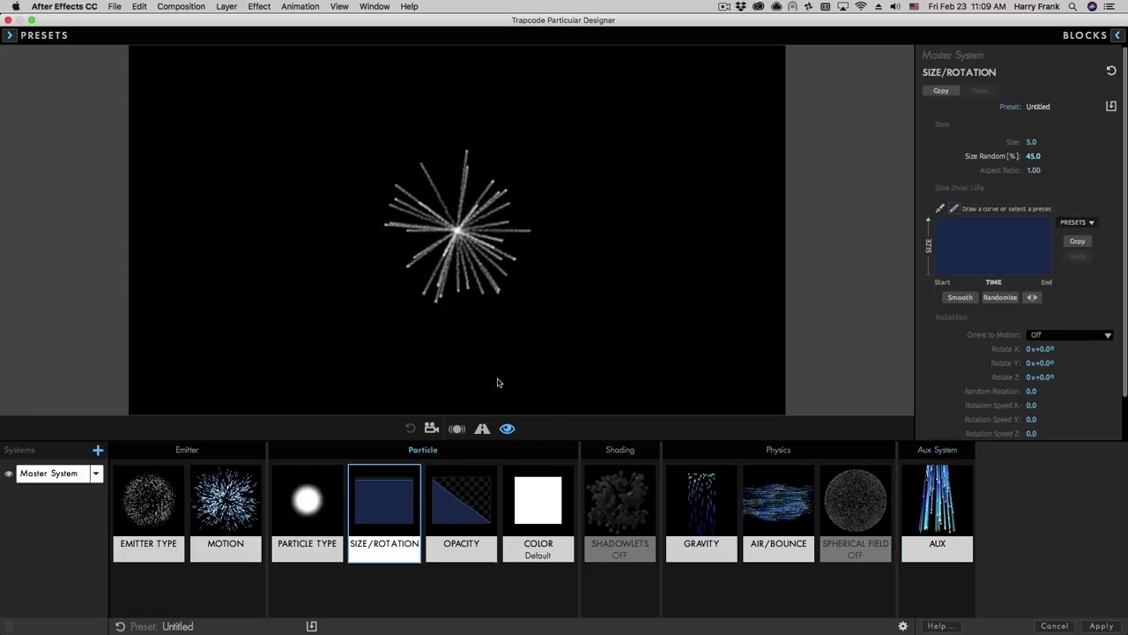
Step: Change the main particle color to a reddish orange and set Color Random to 27%
click(538, 511)
click(1048, 156)
click(704, 227)
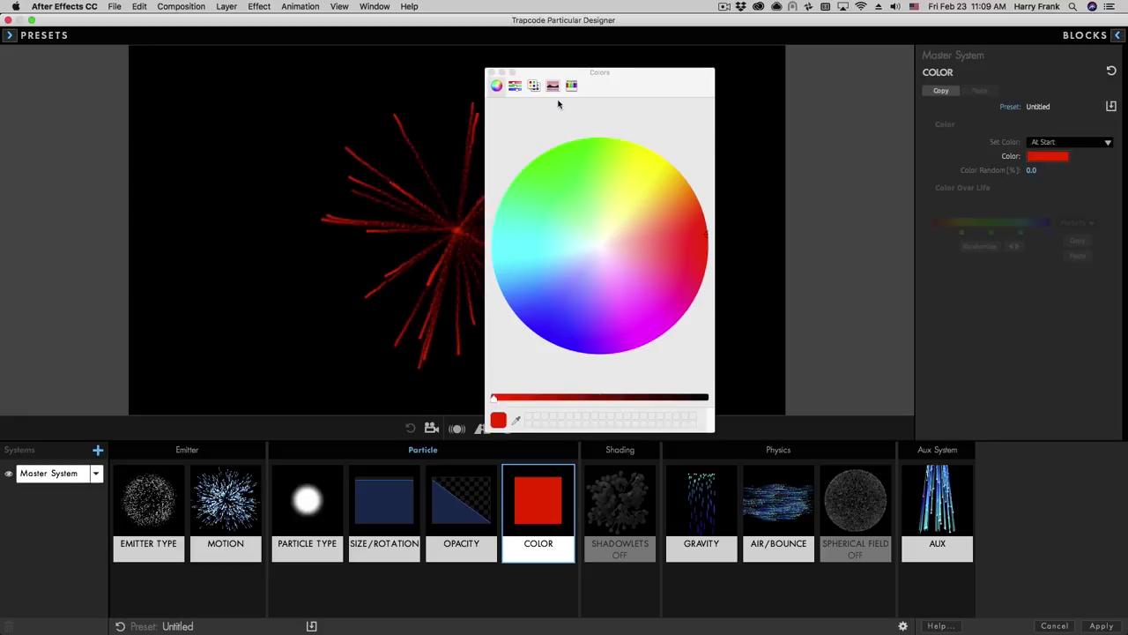
click(694, 193)
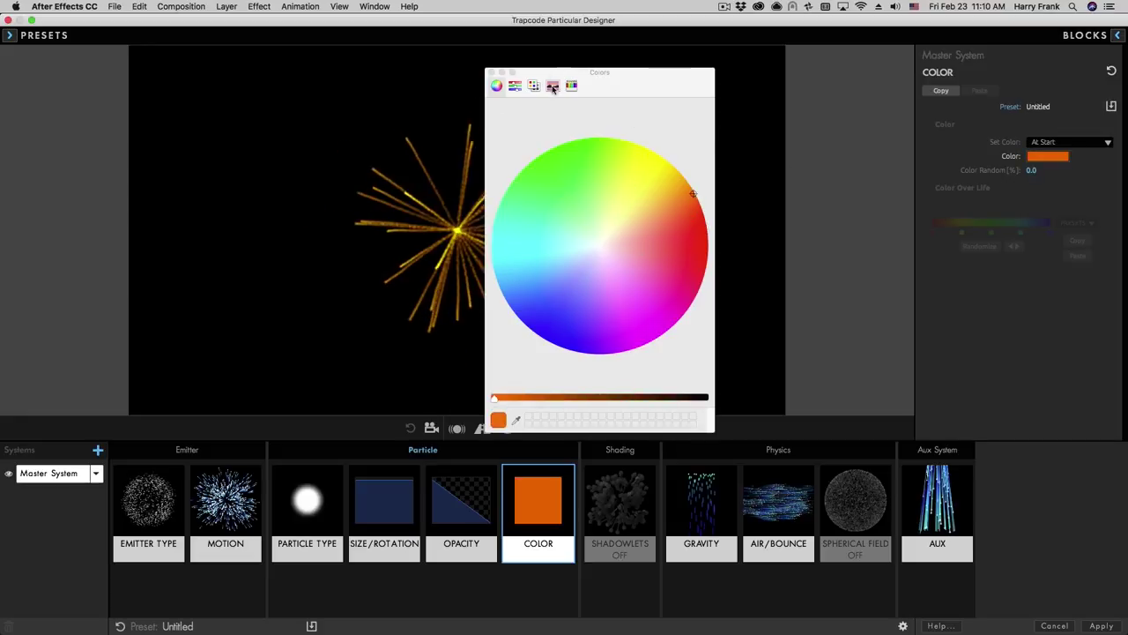
drag(693, 202, 693, 206)
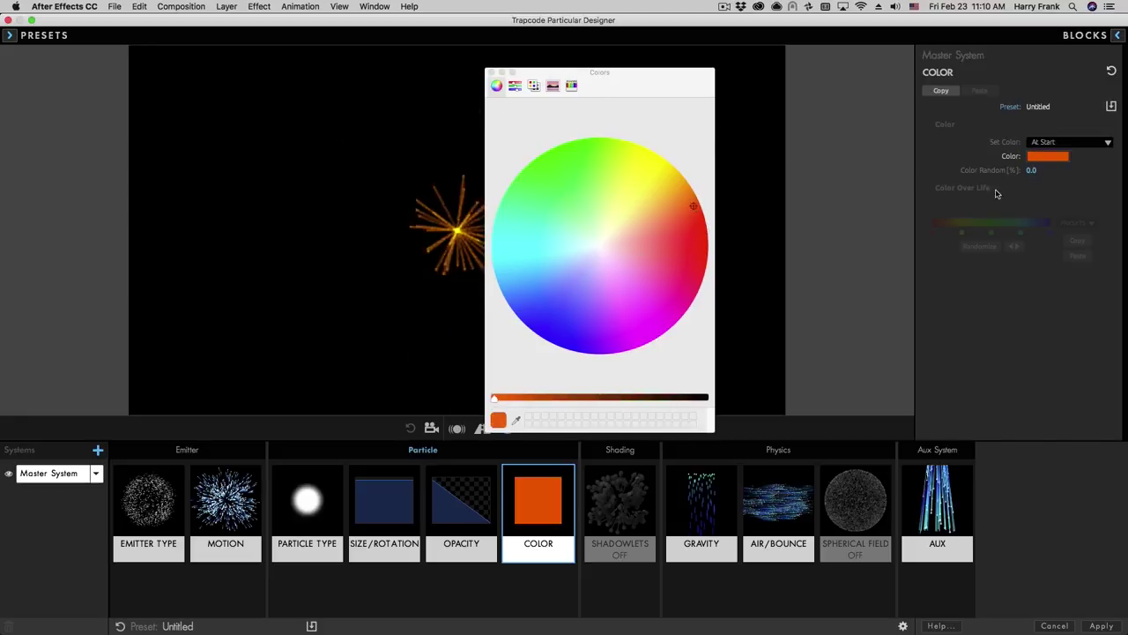
drag(1032, 170, 1041, 171)
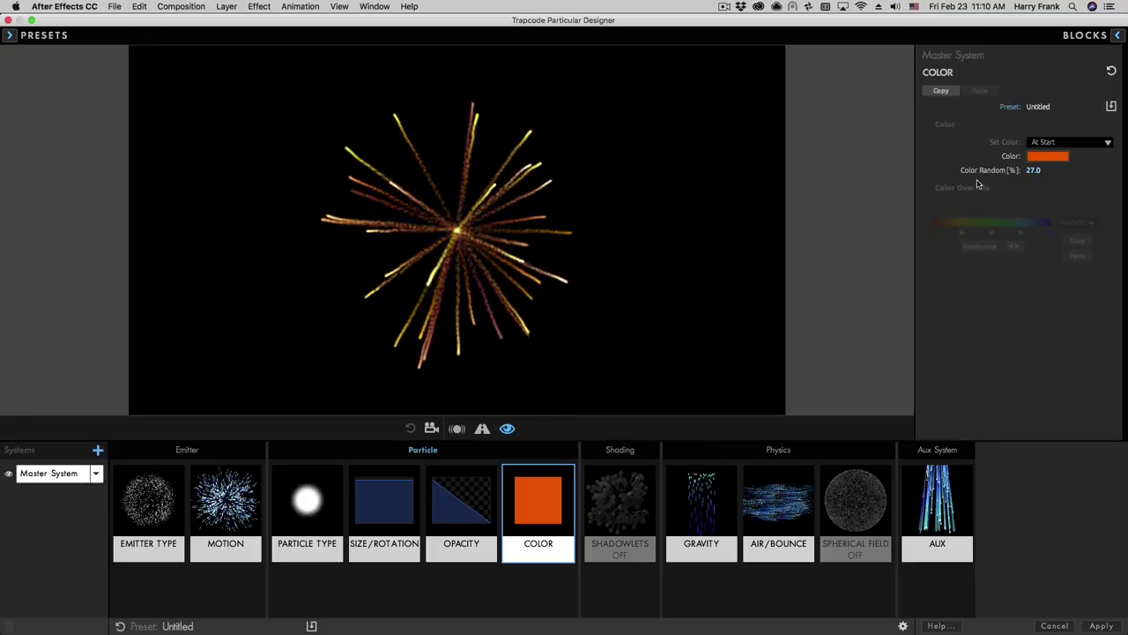
Step: Increase the main particle's Color Random and raise the emitter's Particles/sec to about 1315
drag(1036, 170, 1101, 170)
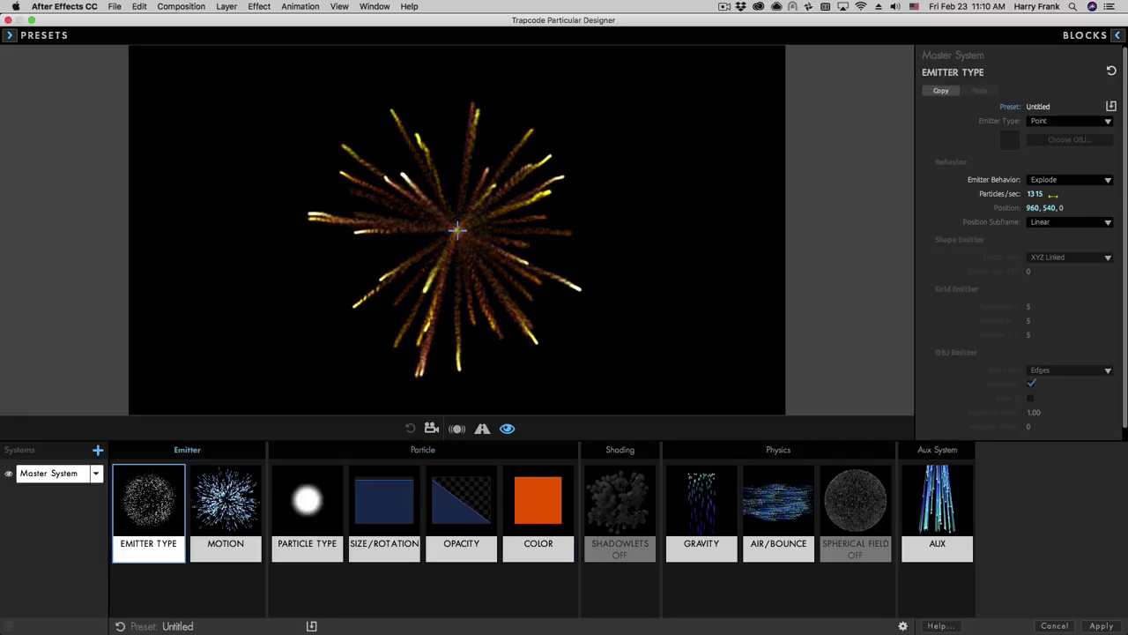
drag(1035, 194, 1058, 194)
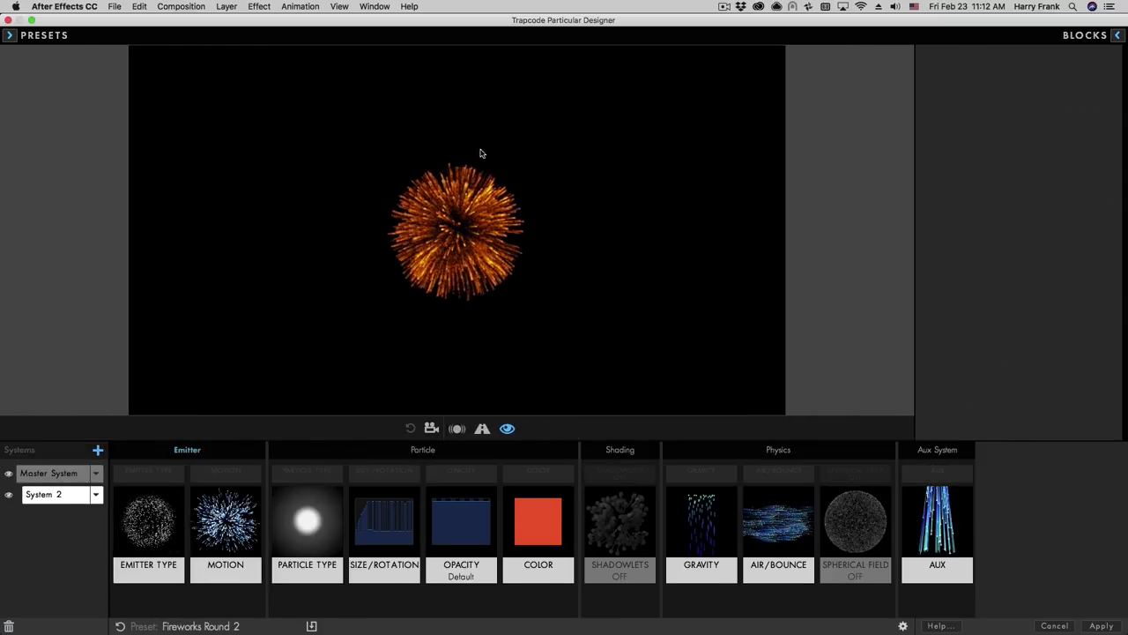
Step: Browse the multiple system presets and load Fireworks Shell from the Fireworks category
click(34, 32)
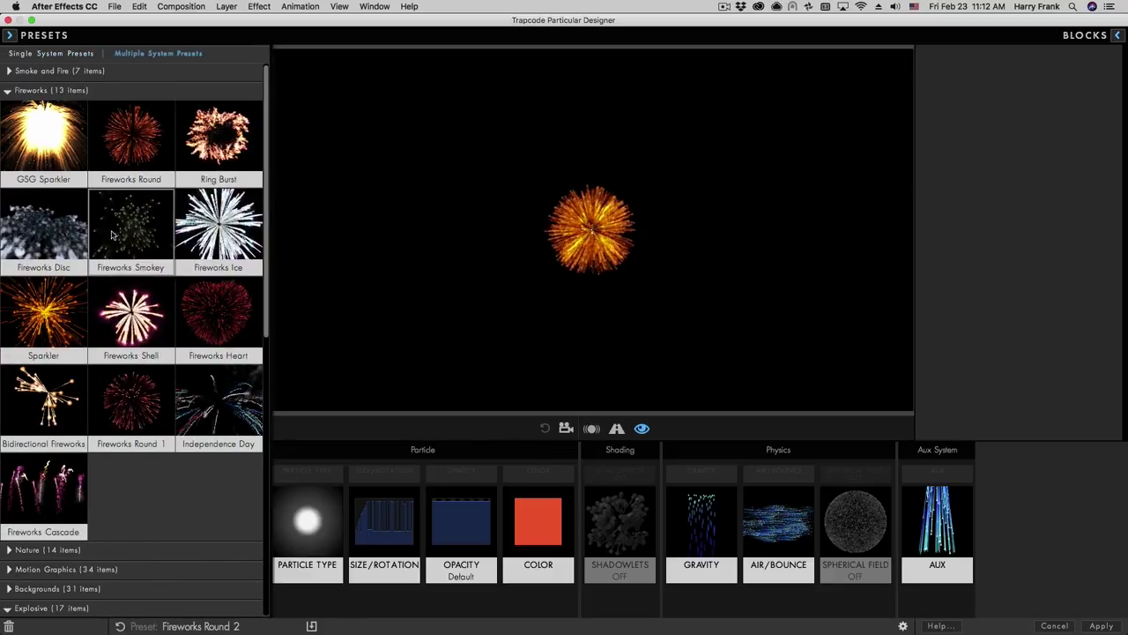
click(204, 299)
click(35, 35)
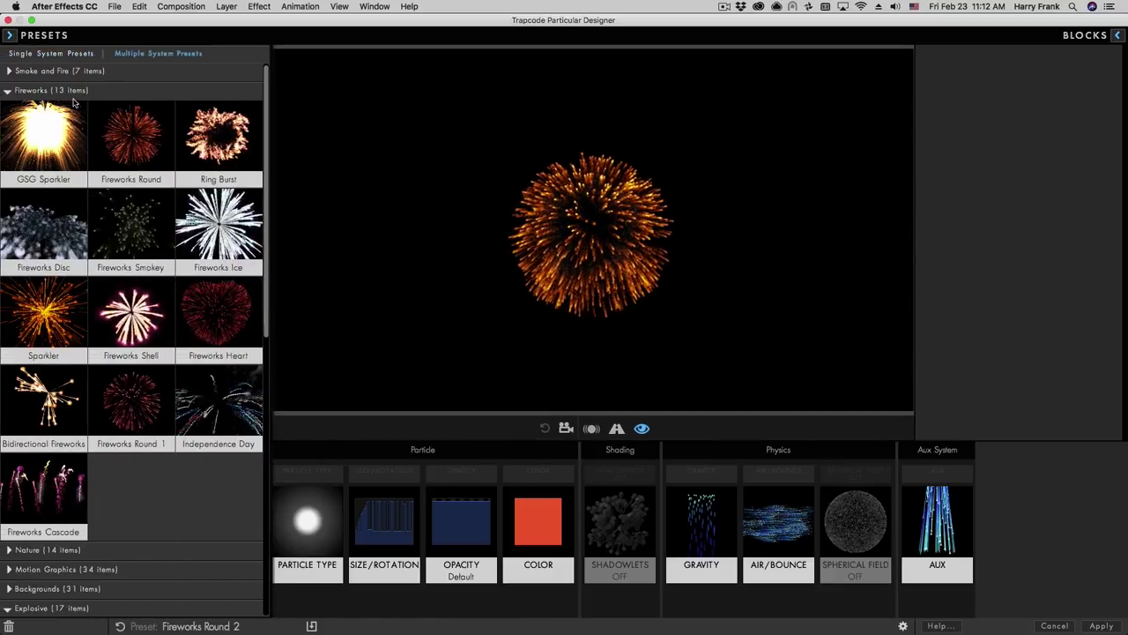
click(7, 92)
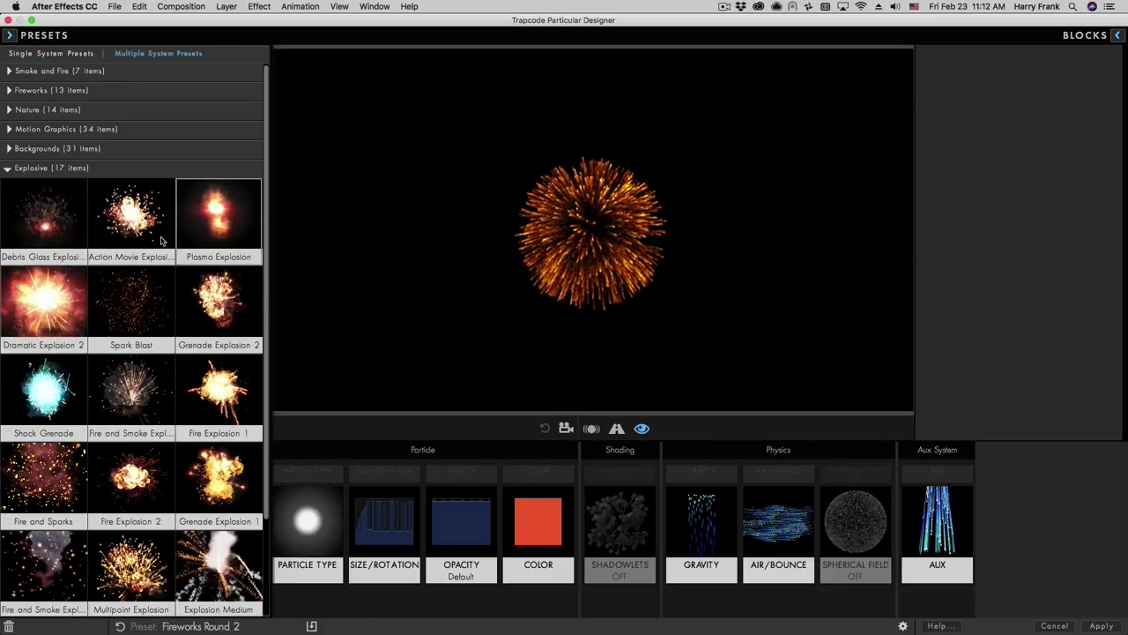
click(9, 91)
click(131, 315)
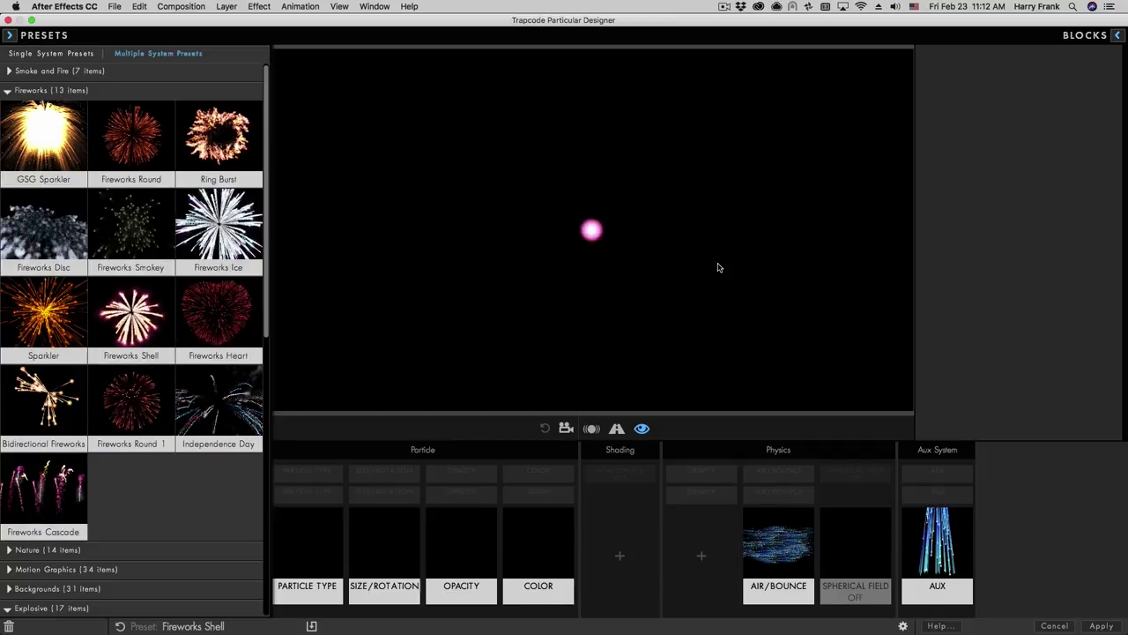
Step: Switch the Master System's Emitter Behavior to Continuous and set its Particles/sec to 187
click(86, 472)
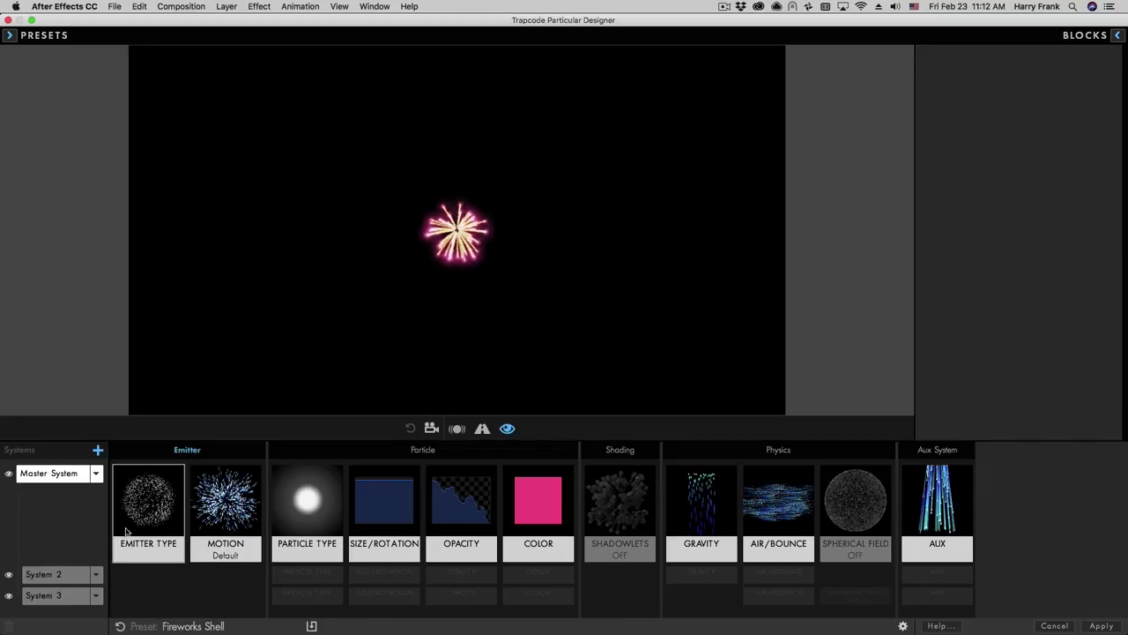
click(166, 507)
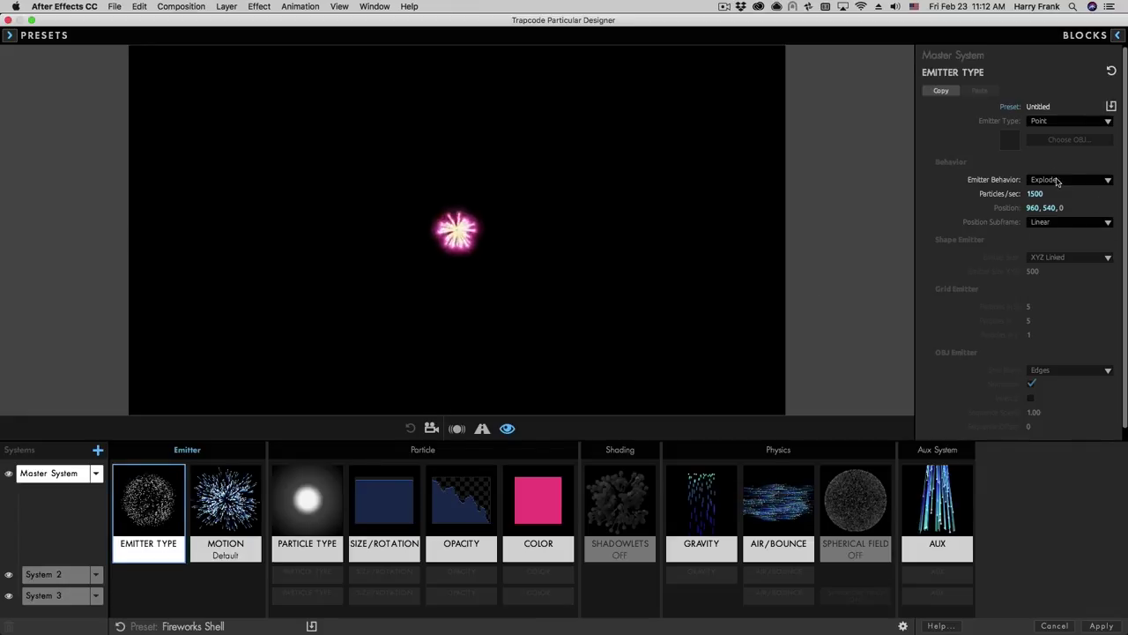
click(1058, 181)
click(1044, 194)
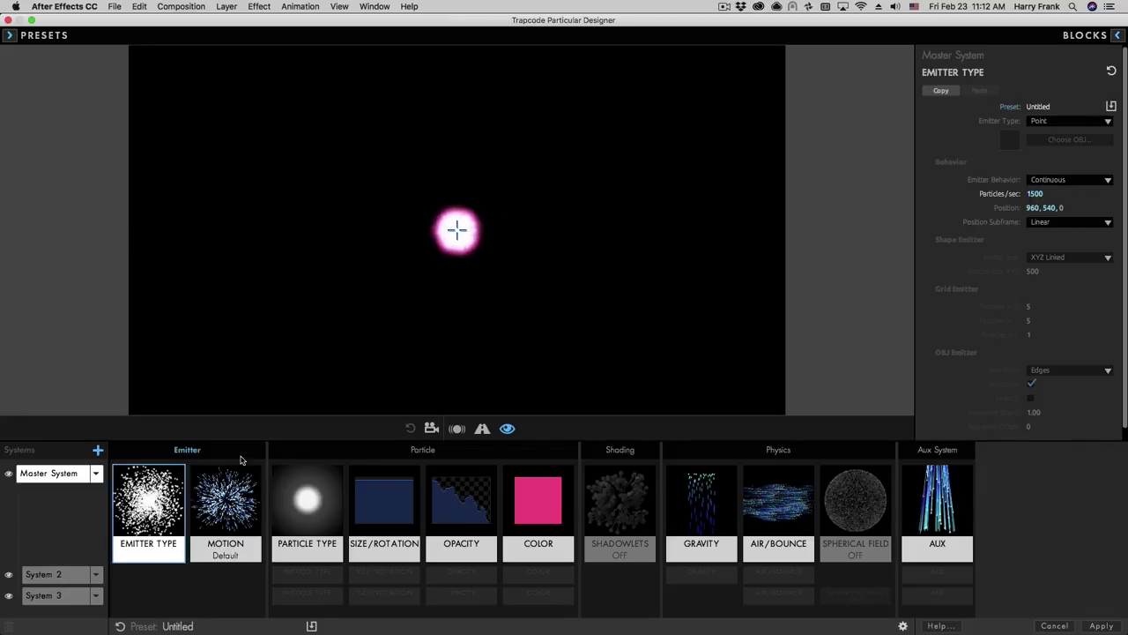
drag(1029, 193, 1048, 193)
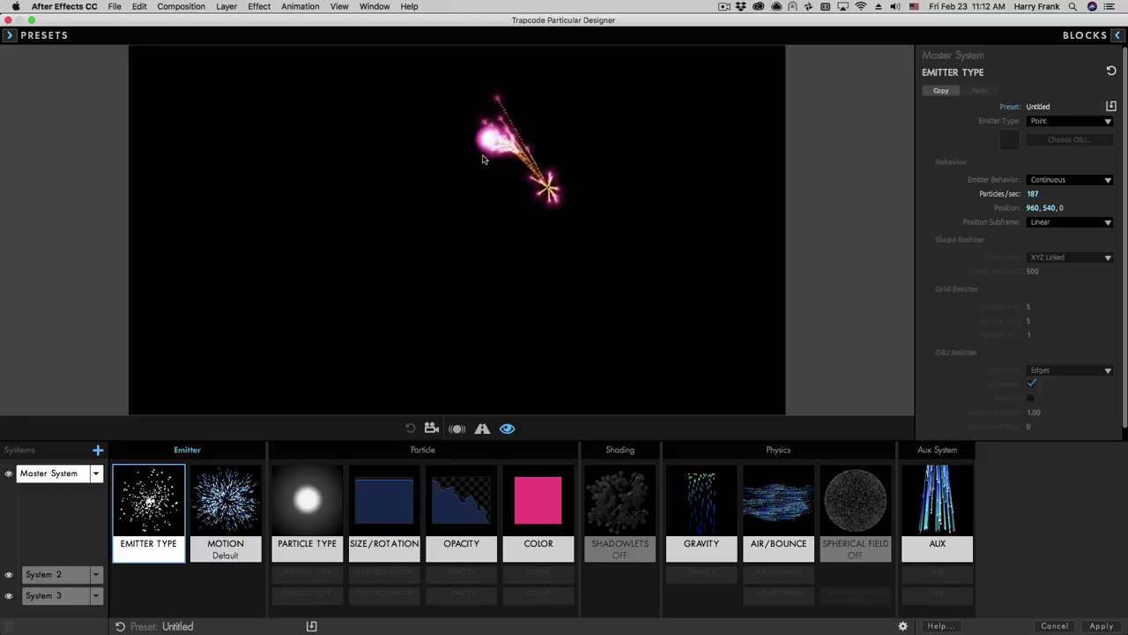
Step: Preview the continuous fireworks by moving the emitter in sweeping curves across the view
mouse_move(482, 159)
mouse_down()
mouse_move(448, 199)
mouse_move(343, 224)
mouse_move(292, 211)
mouse_move(310, 206)
mouse_up()
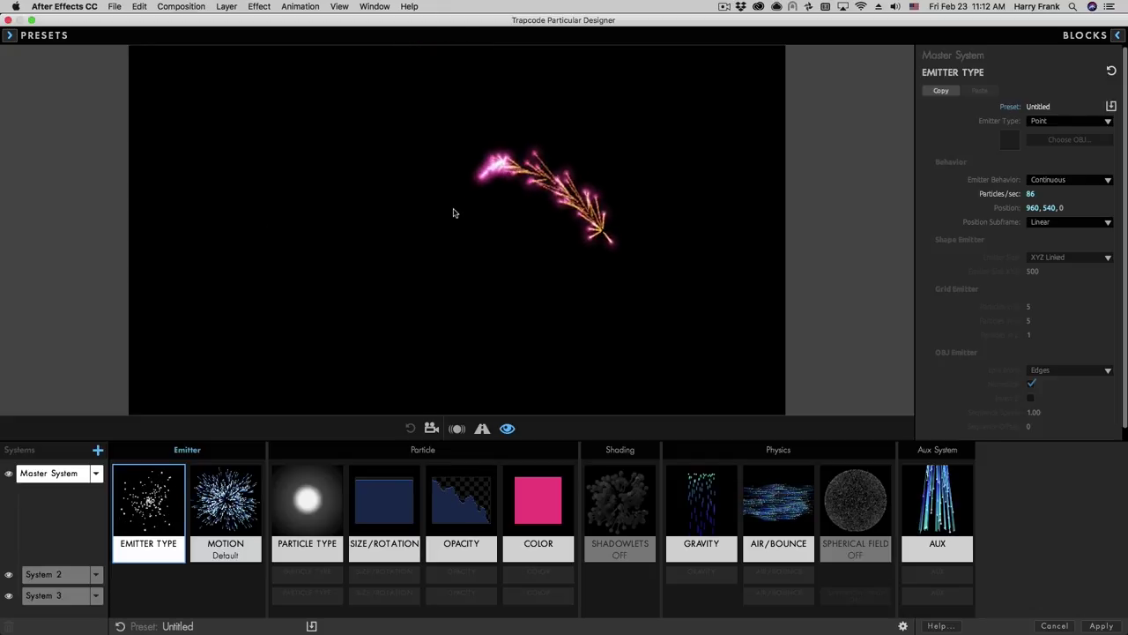
mouse_move(362, 309)
mouse_down()
mouse_move(261, 318)
mouse_move(244, 306)
mouse_move(240, 283)
mouse_move(273, 274)
mouse_move(426, 332)
mouse_move(517, 340)
mouse_move(571, 313)
mouse_move(563, 220)
mouse_up()
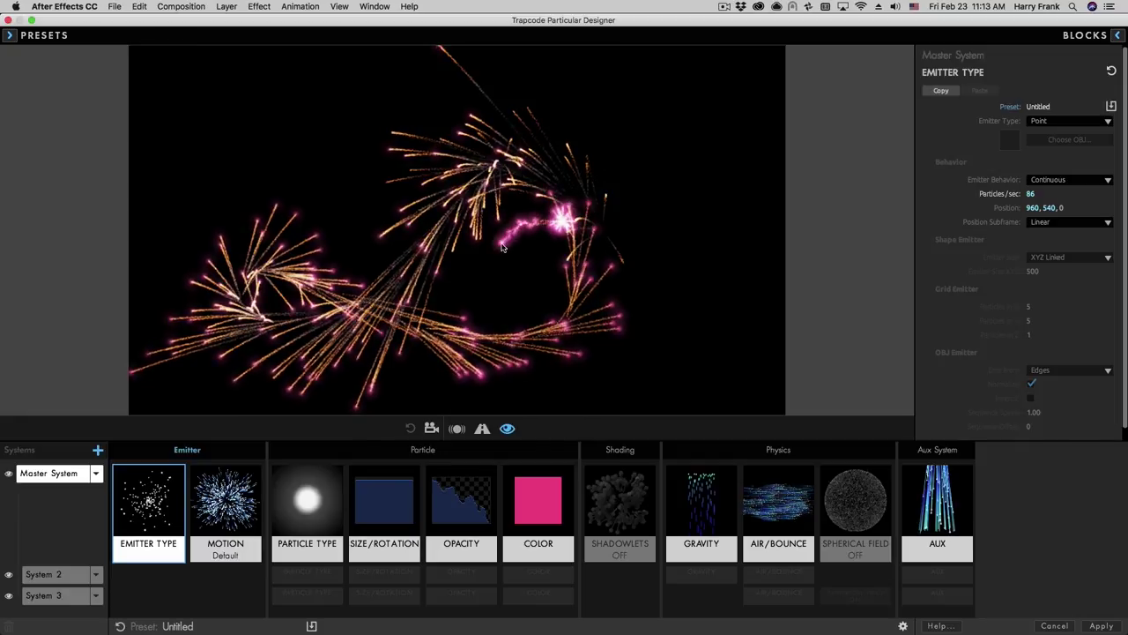
drag(515, 254, 420, 294)
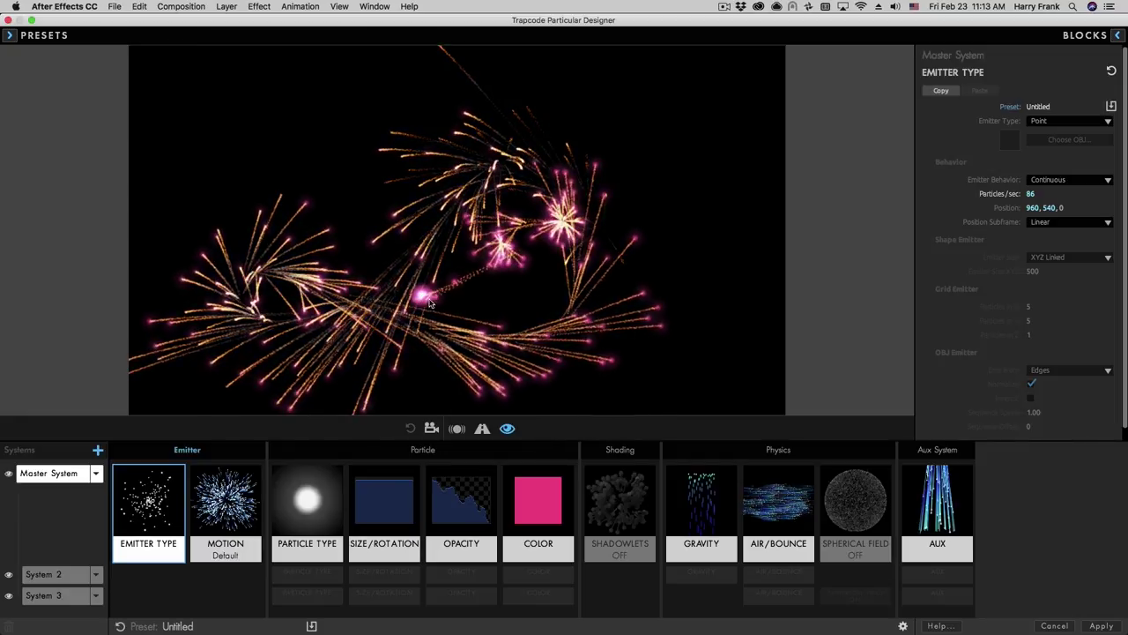